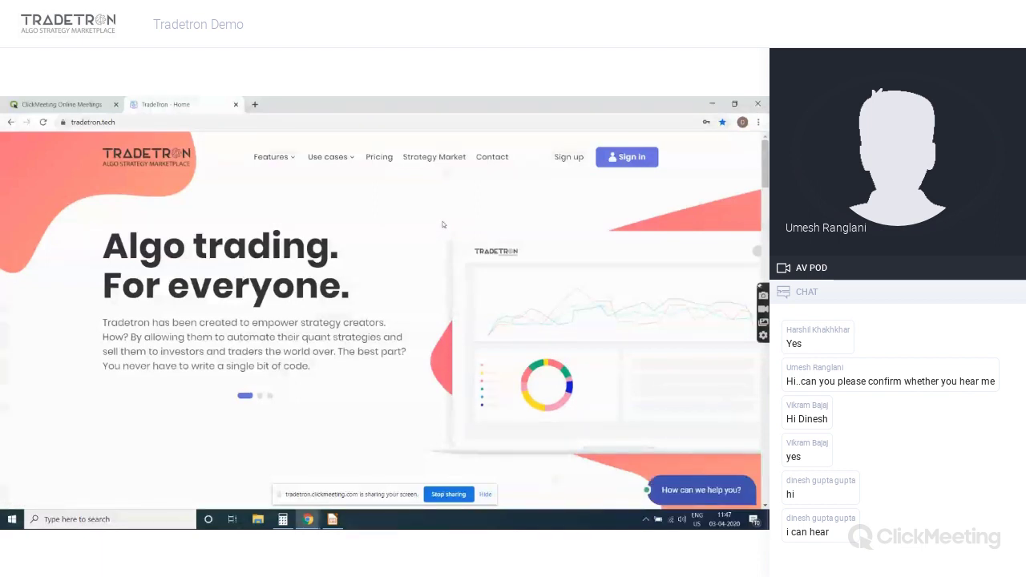
Sign in to Tradetron using the saved account login from the email autofill list
click(564, 158)
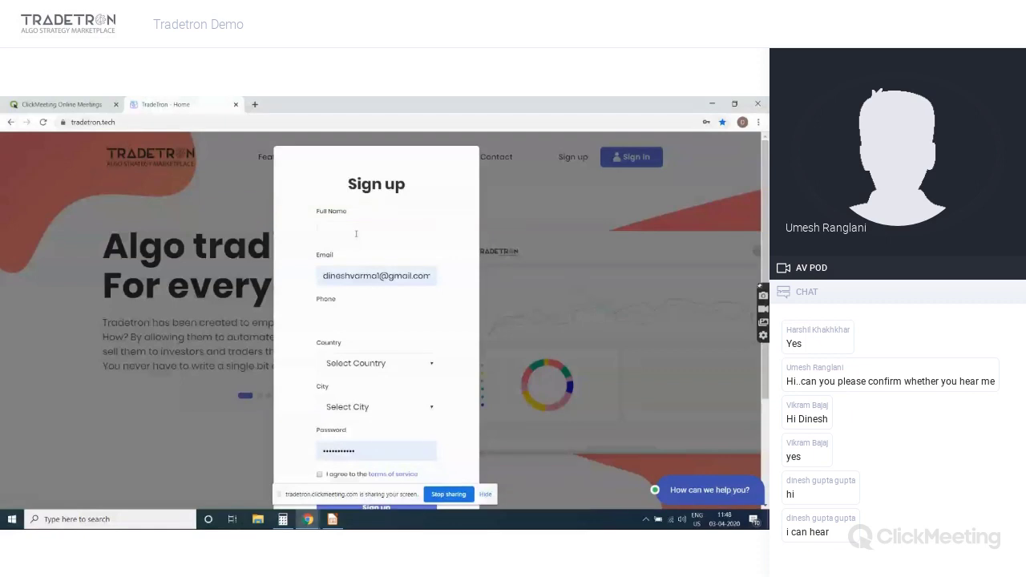
click(520, 241)
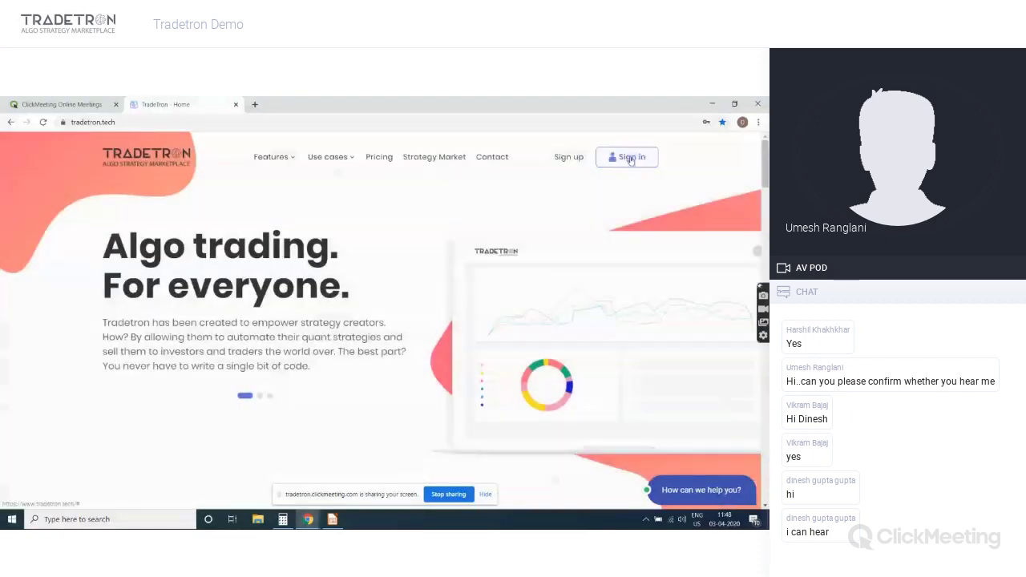
click(625, 160)
click(391, 247)
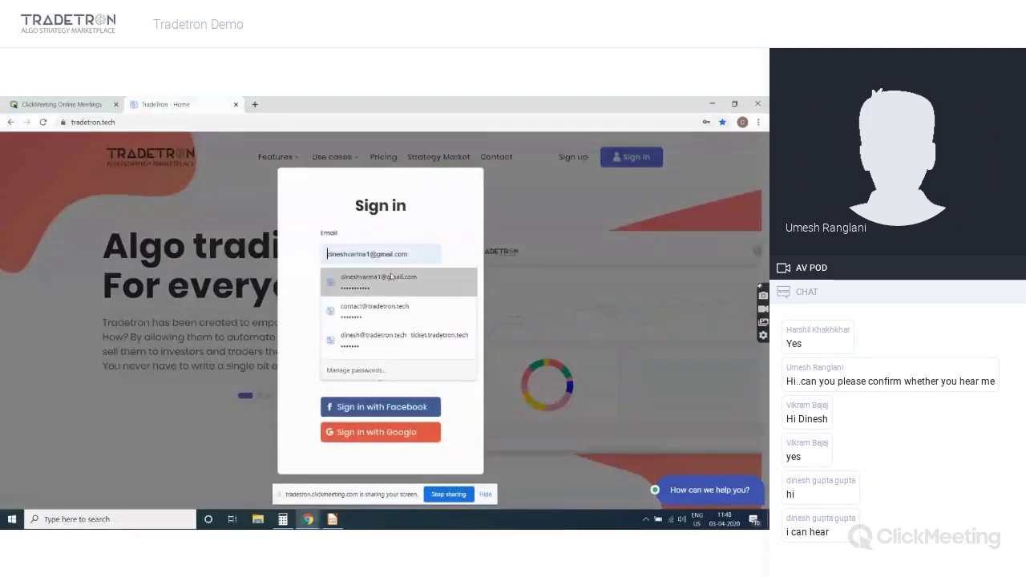
click(391, 276)
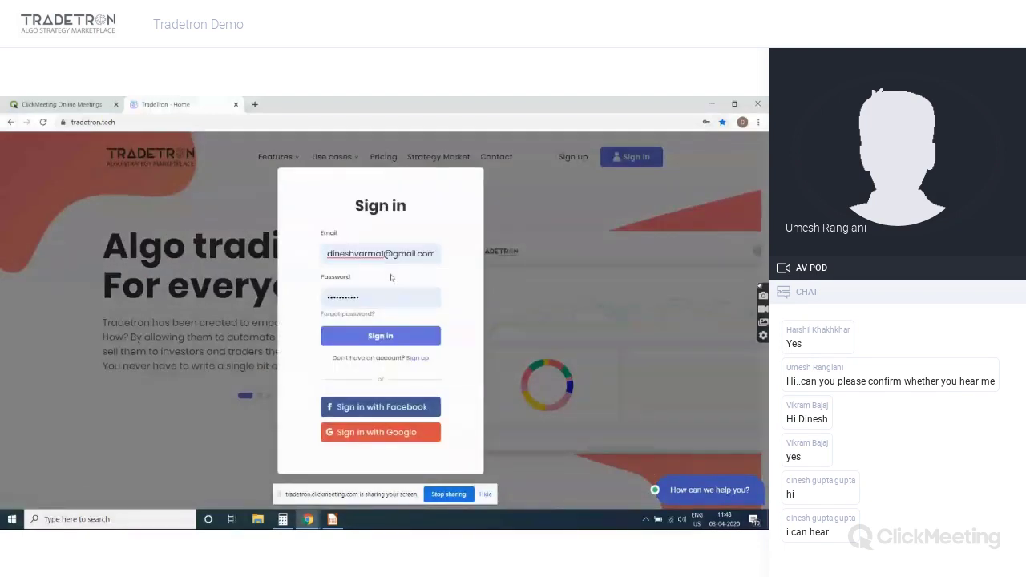
click(396, 336)
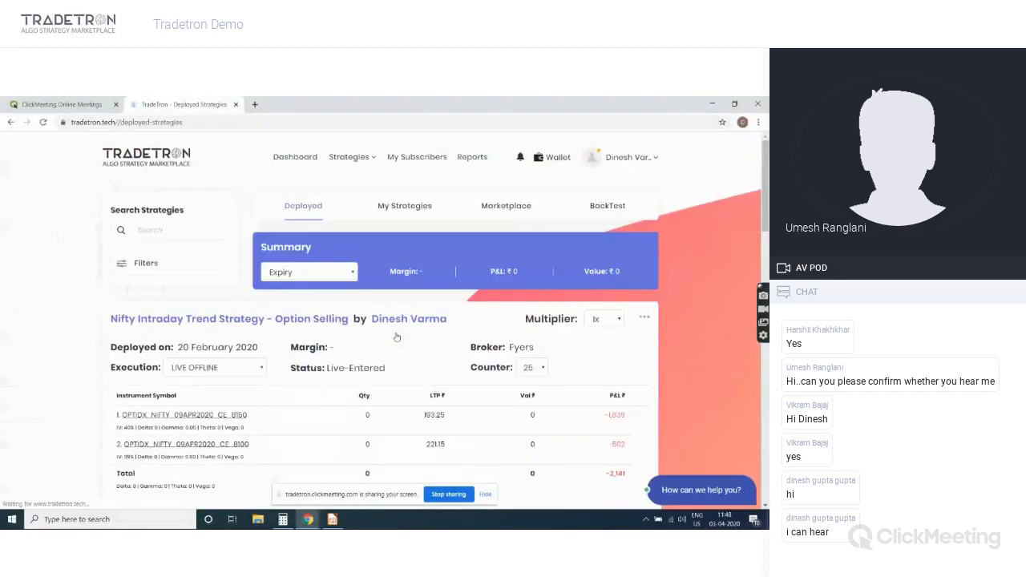
Go to the Dashboard and scroll through its Market watch and Positions panels
click(304, 163)
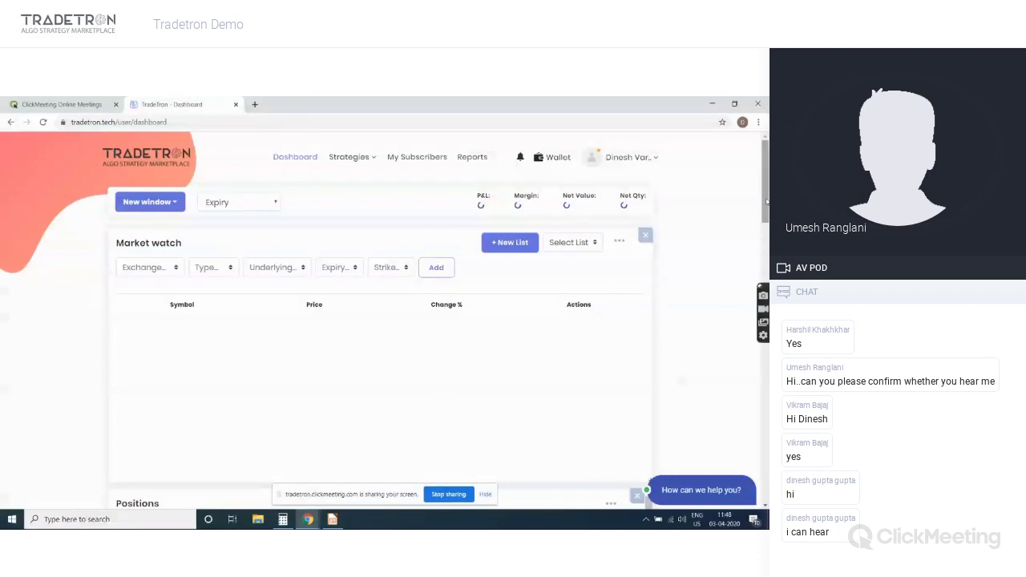
drag(767, 201, 766, 172)
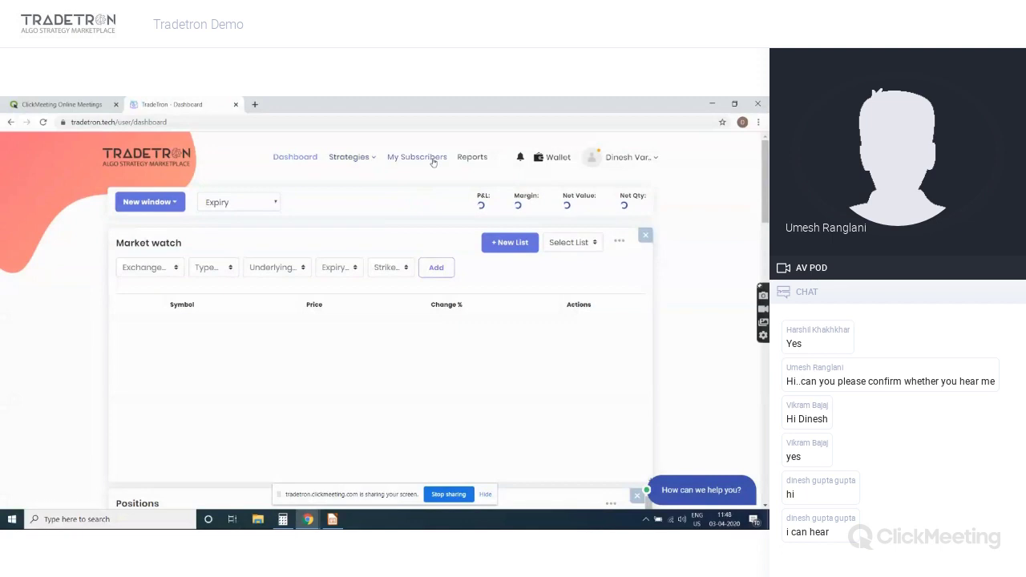
click(366, 160)
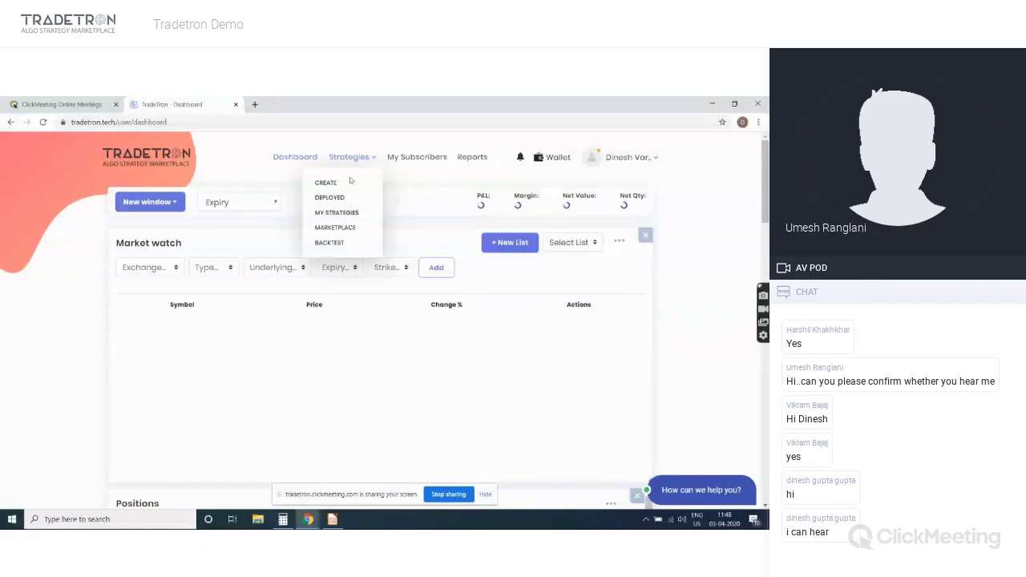
Browse the Marketplace strategy cards, then open For Intraday Lovers - NIFTY 50 Future Segment
click(342, 230)
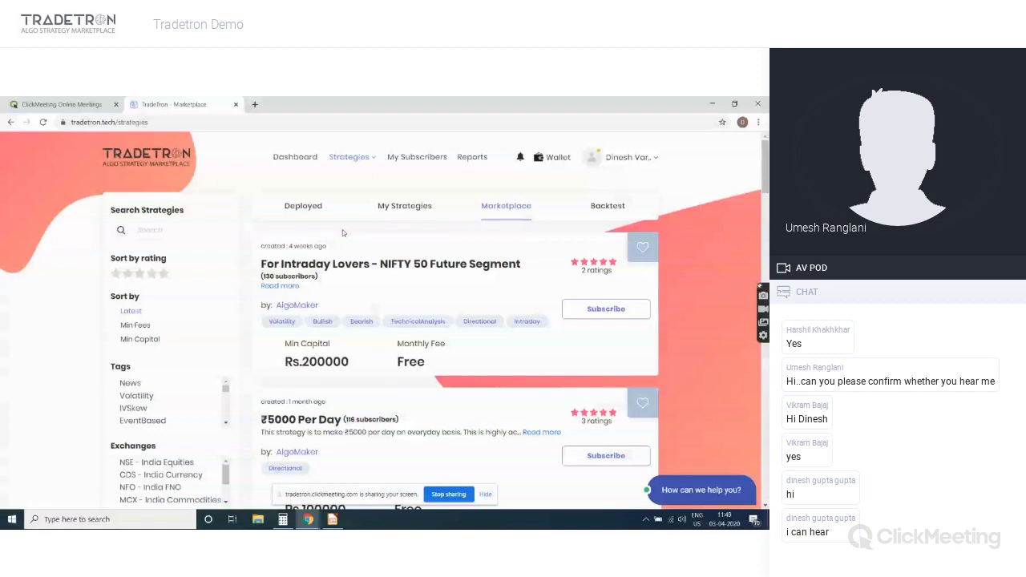
scroll(359, 233, down, 5)
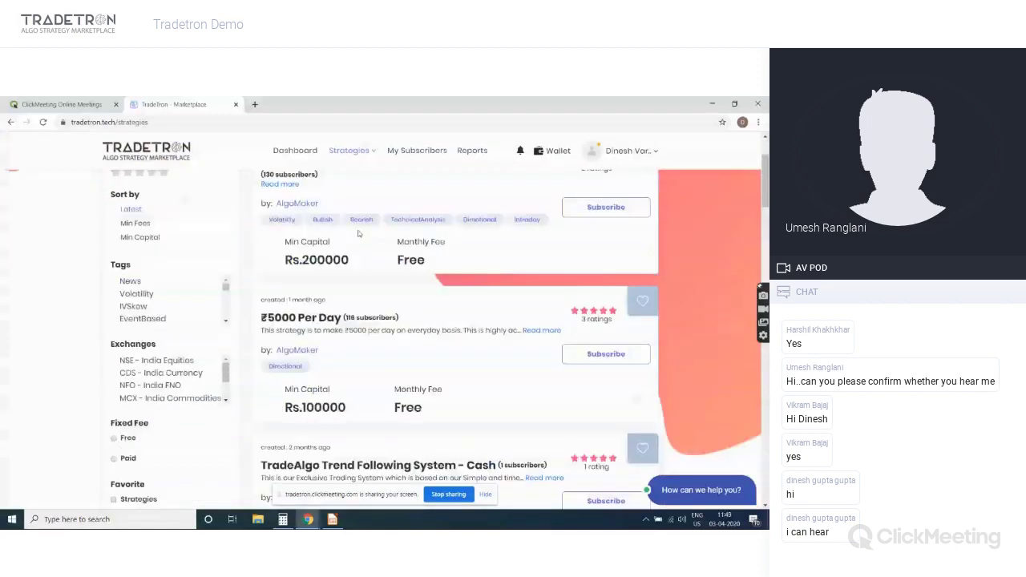
scroll(358, 234, down, 3)
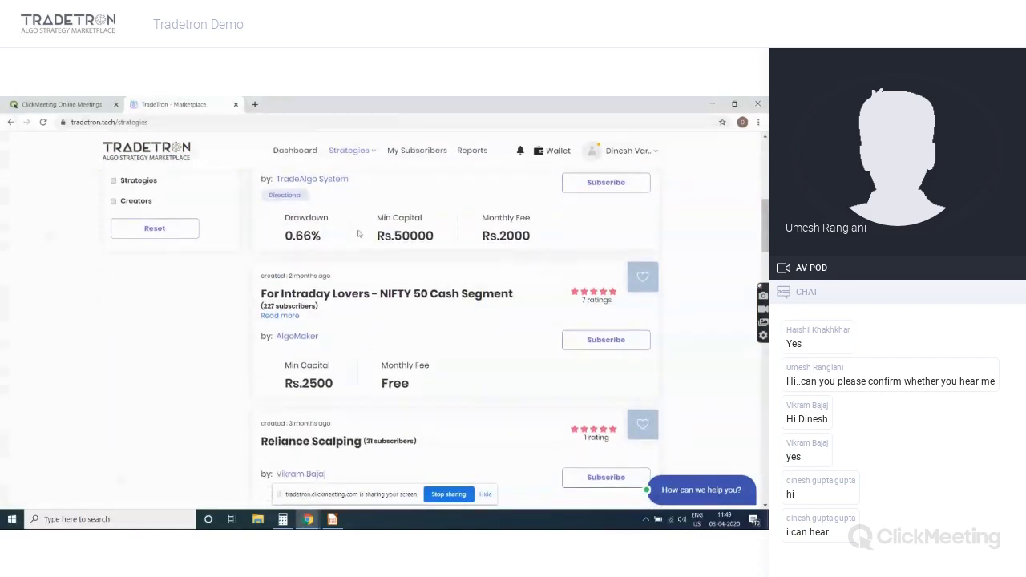
scroll(358, 233, down, 3)
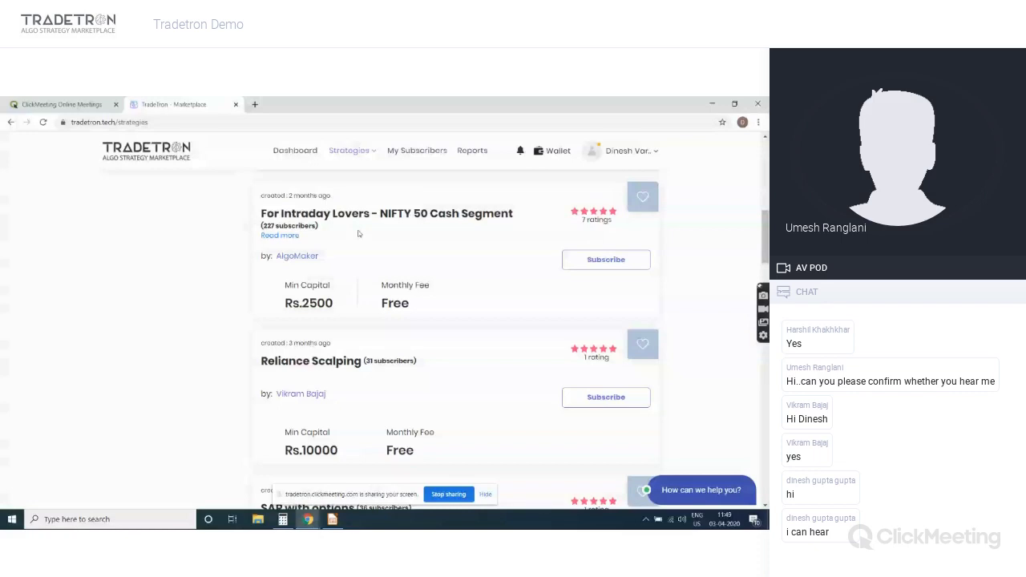
scroll(358, 233, up, 5)
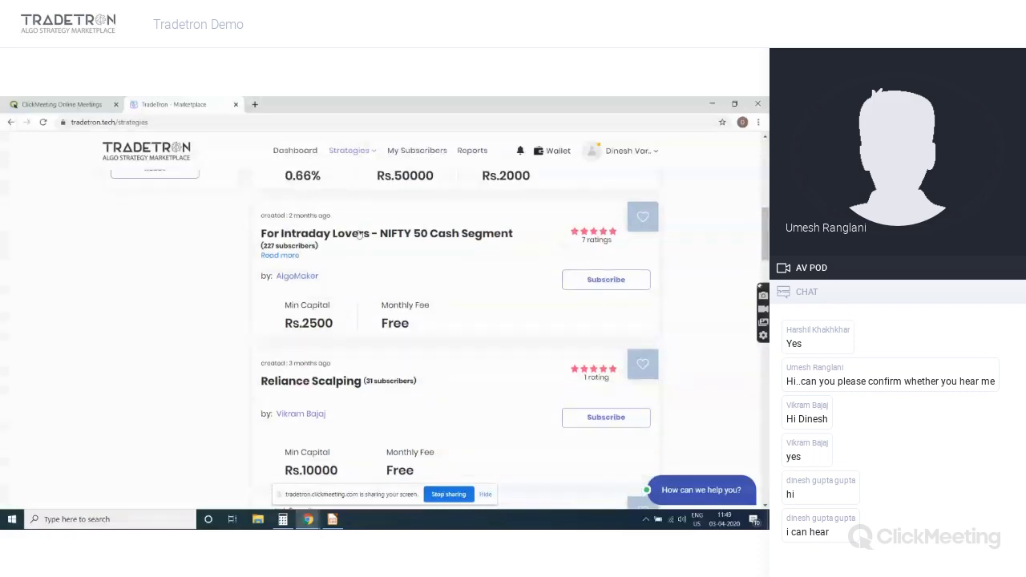
scroll(359, 233, up, 2)
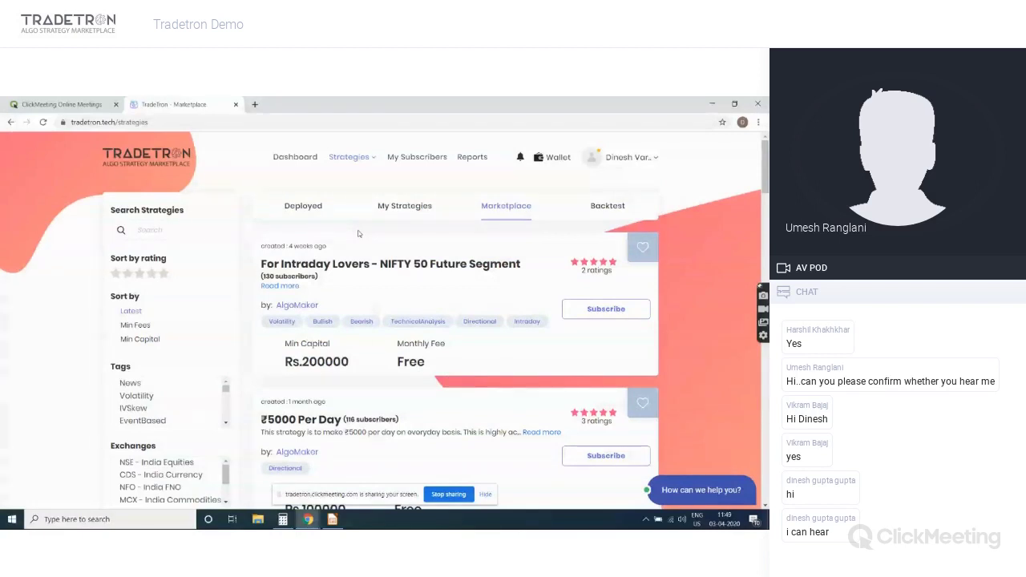
click(433, 264)
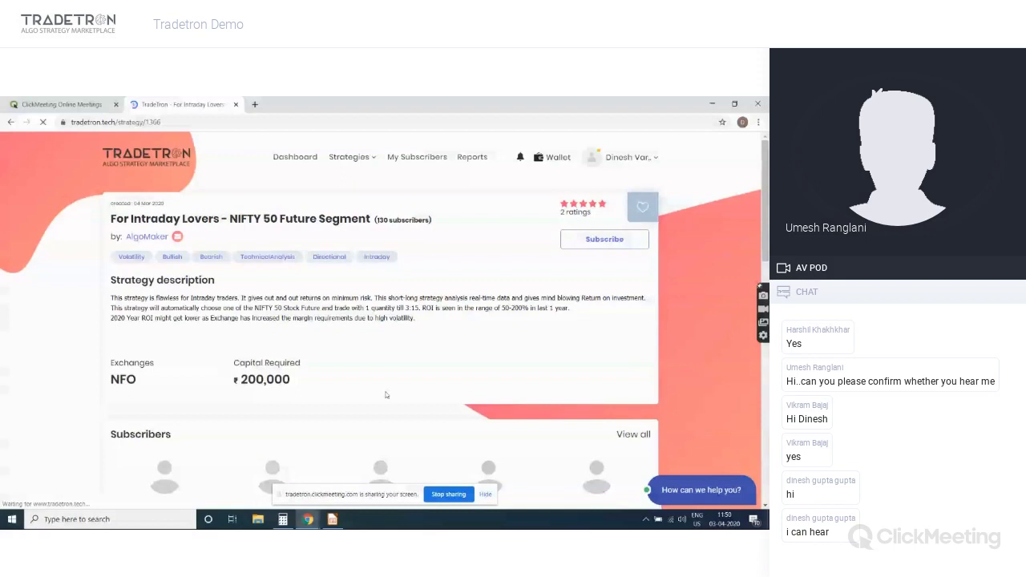
Open the Contact AlgoMaker message form, then close it without sending
key(alt+Tab)
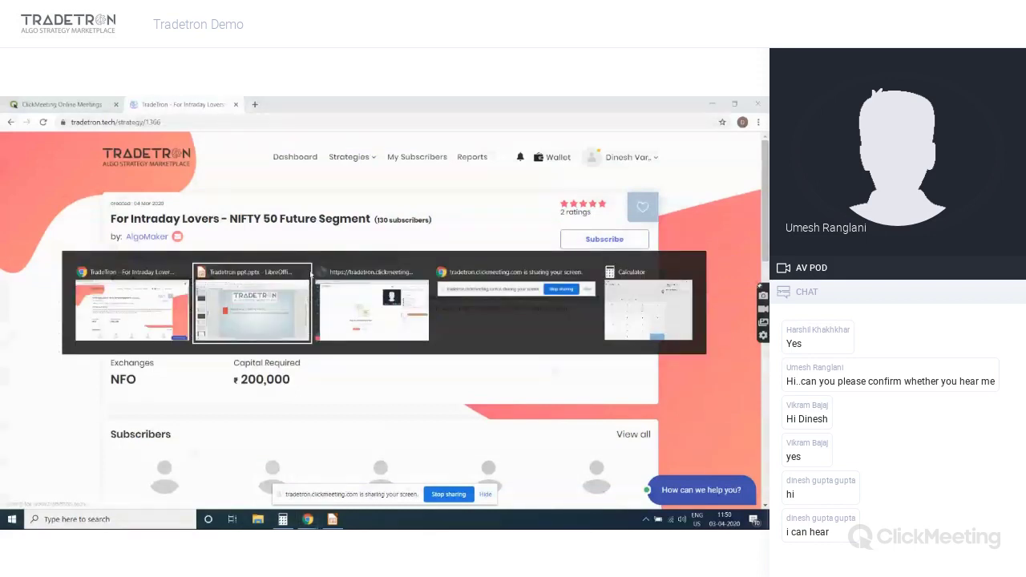
key(alt+Tab)
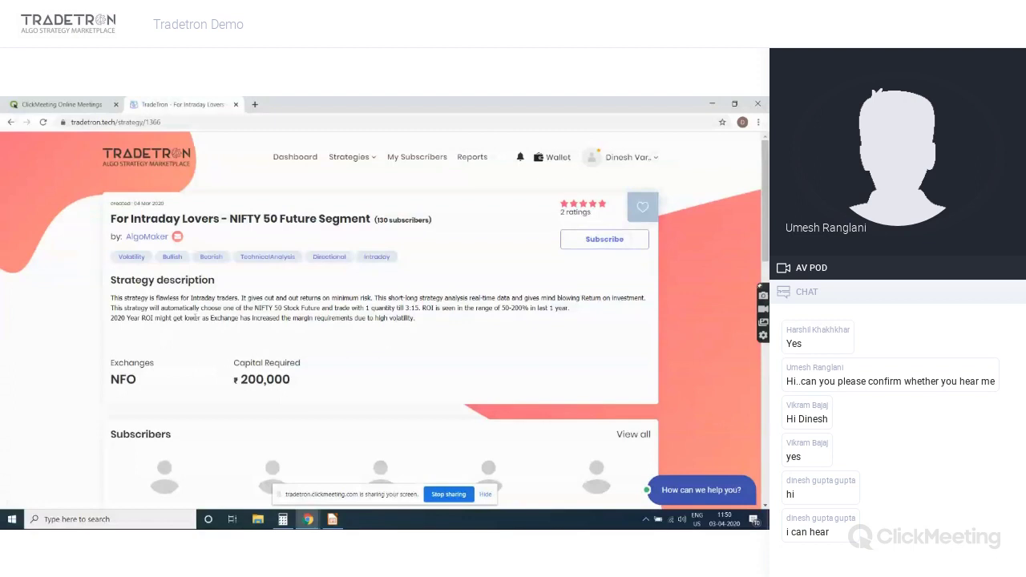
click(177, 238)
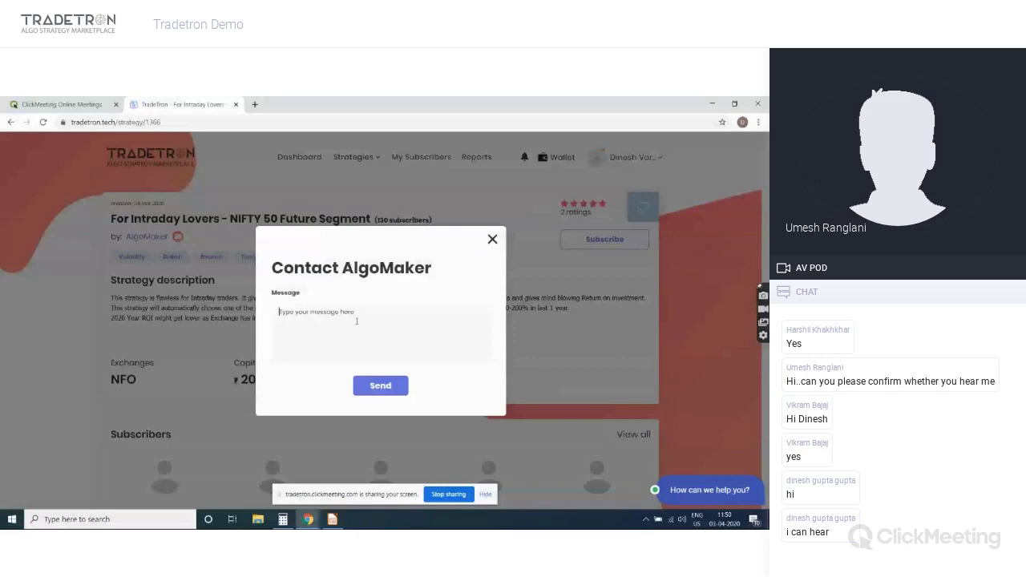
click(492, 239)
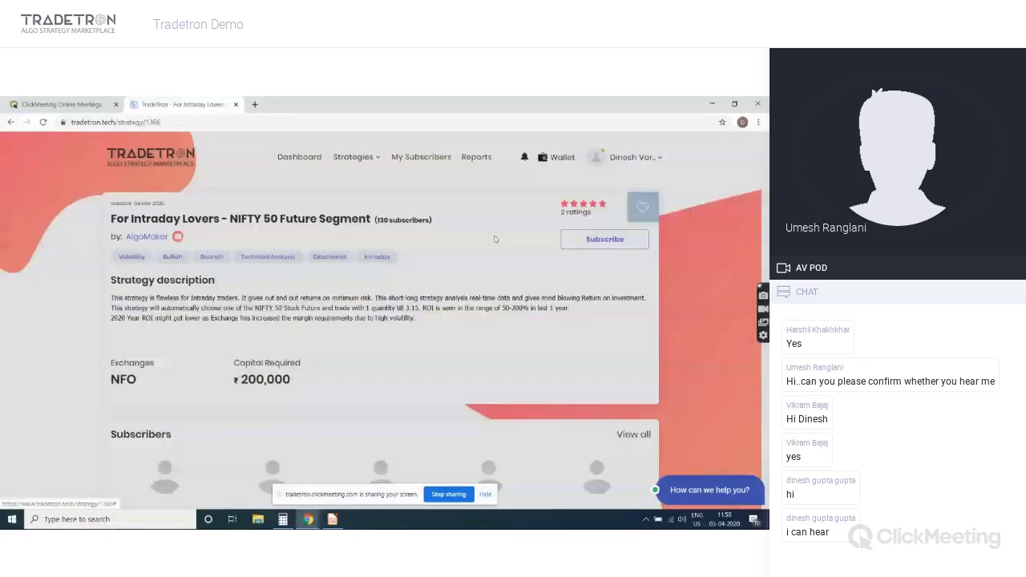
Scroll the strategy page to review subscribers, totals and monthly PNL statistics
scroll(546, 321, down, 3)
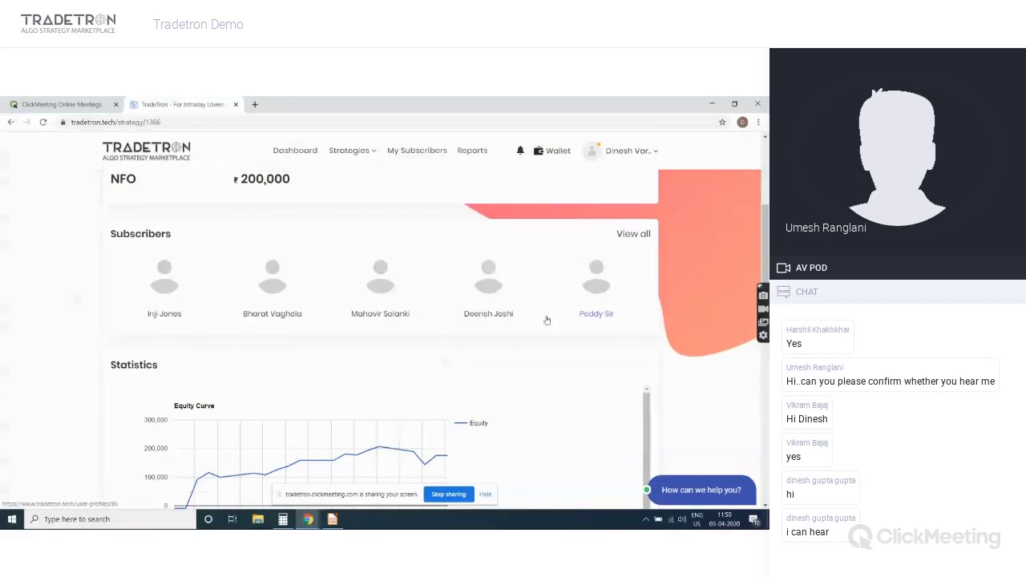
scroll(545, 320, down, 5)
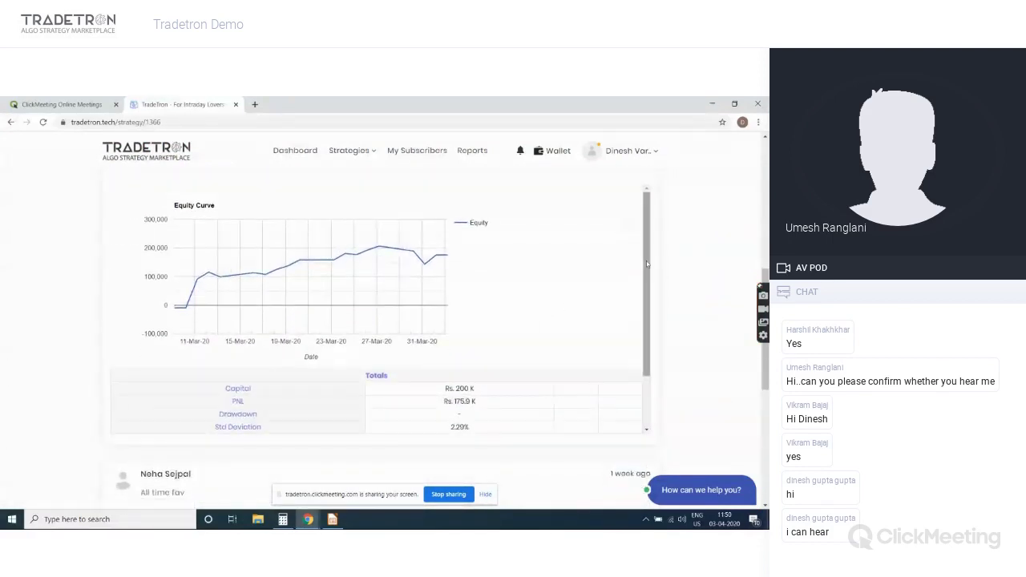
drag(647, 263, 648, 318)
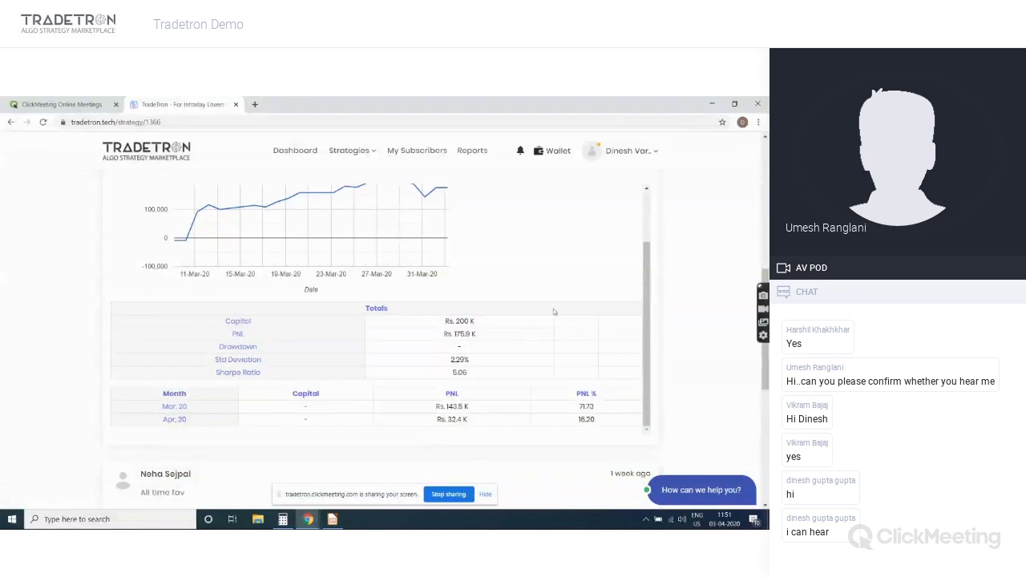
scroll(567, 283, up, 1)
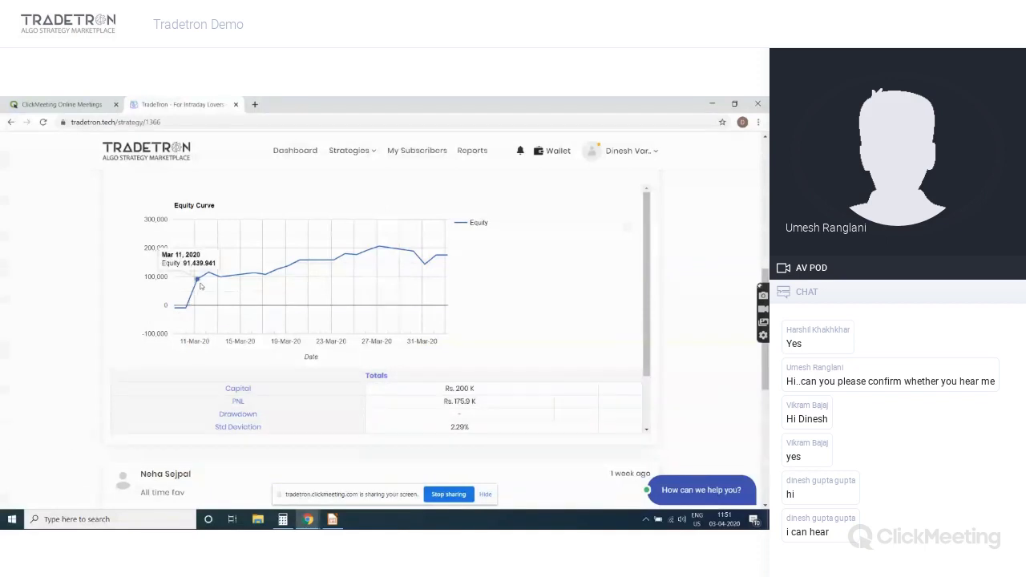
Inspect values along the equity curve, then go back to the Marketplace listing
mouse_move(201, 279)
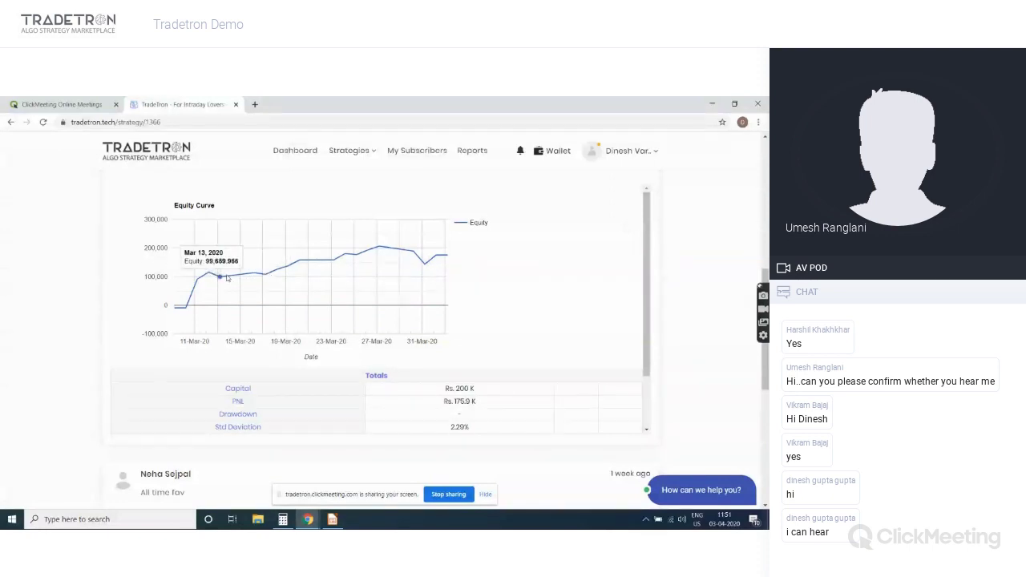
mouse_move(254, 274)
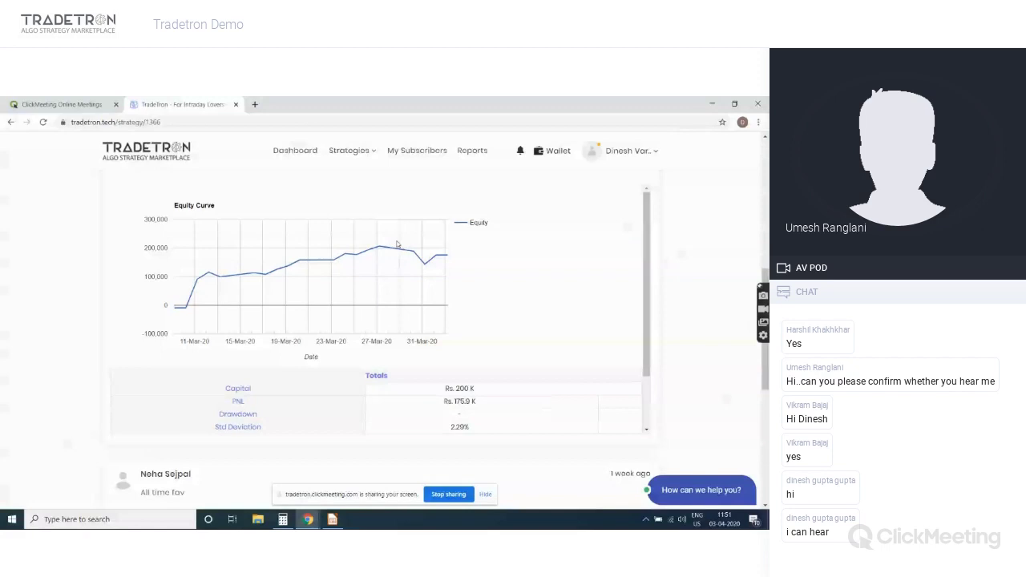
mouse_move(436, 258)
scroll(696, 250, down, 5)
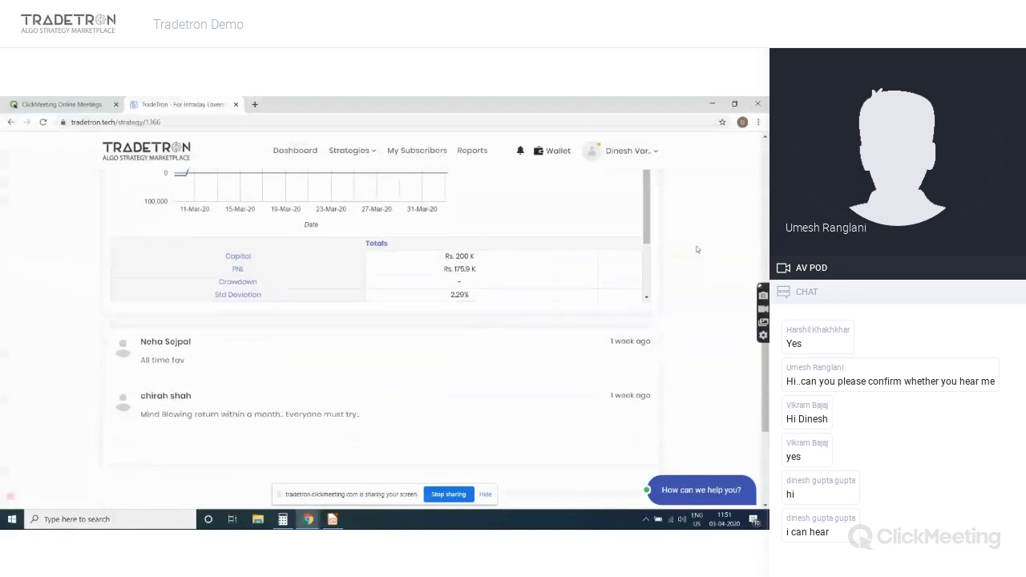
scroll(697, 249, down, 1)
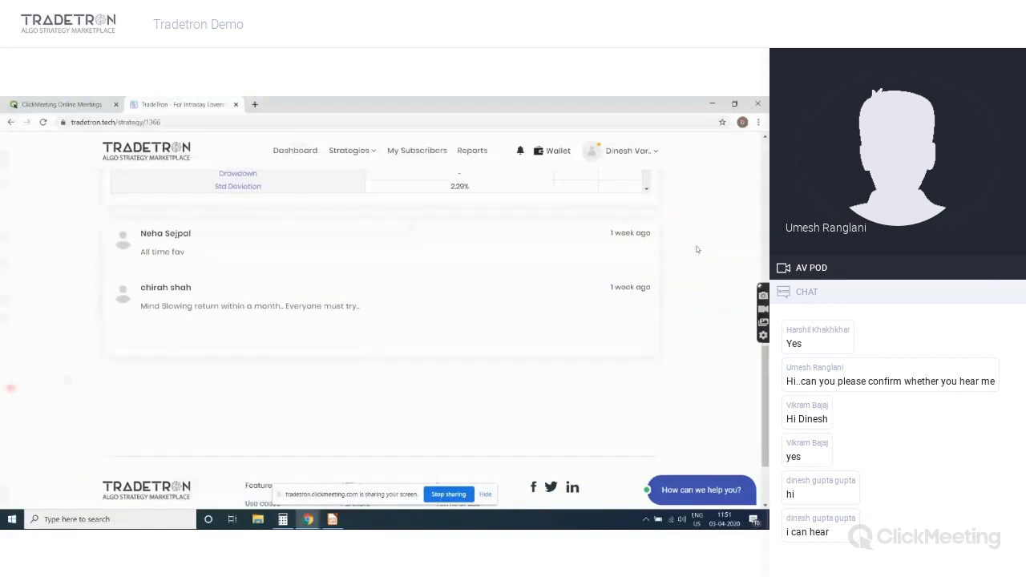
scroll(611, 286, up, 10)
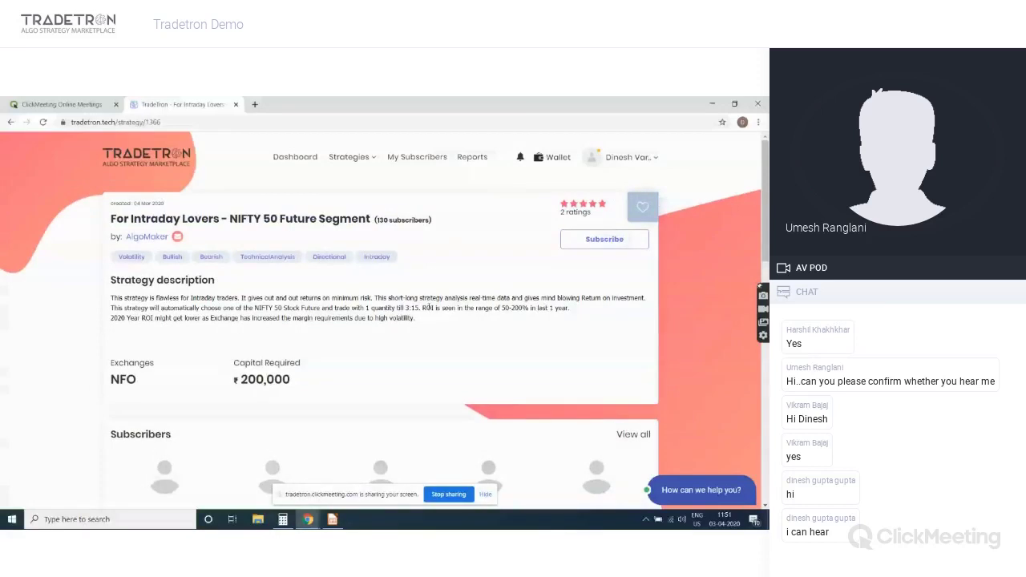
click(10, 122)
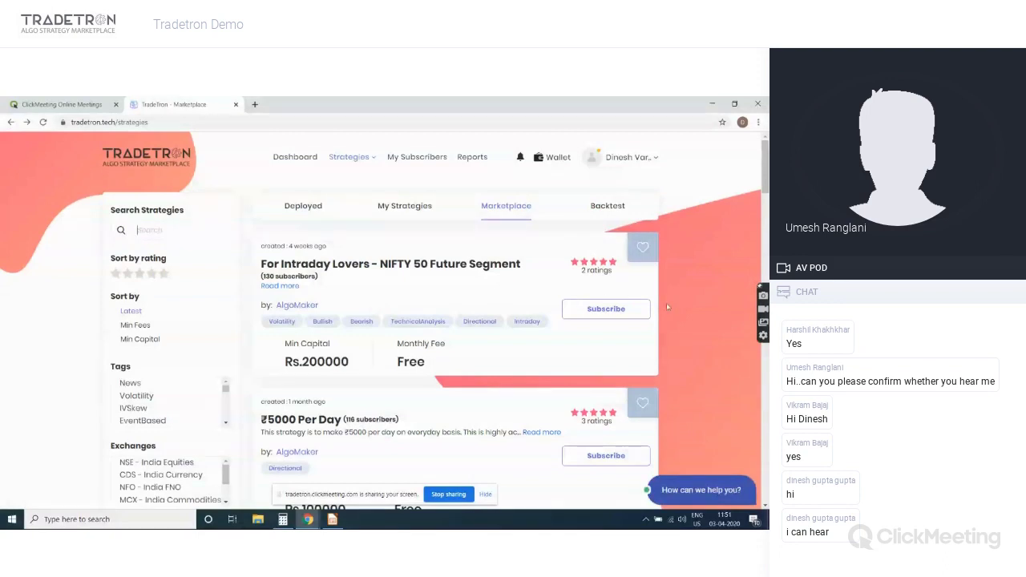
Find and open the For Intraday Lovers - NIFTY 50 Cash Segment strategy in the Marketplace
scroll(674, 308, down, 3)
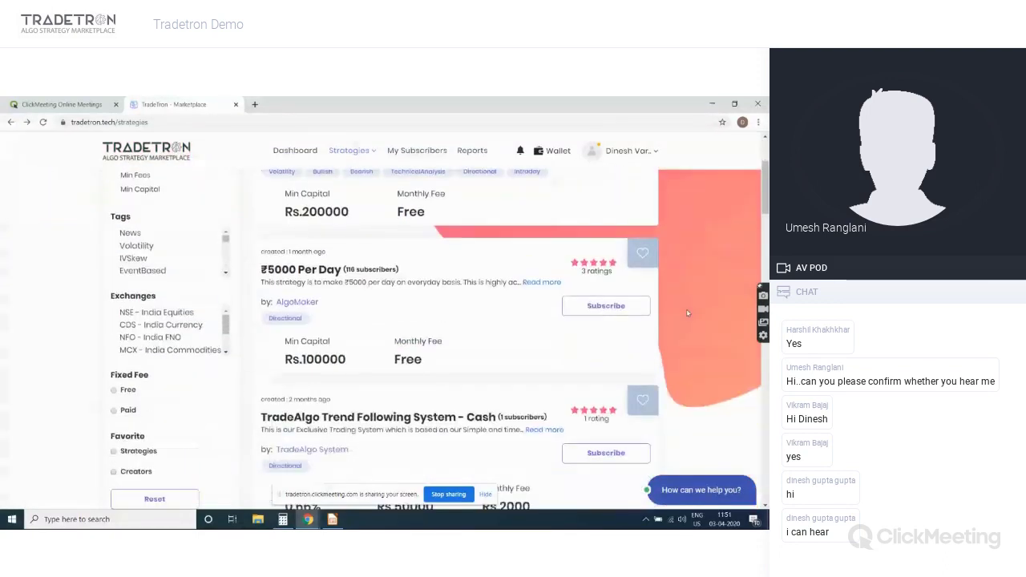
scroll(687, 313, down, 3)
scroll(687, 312, down, 3)
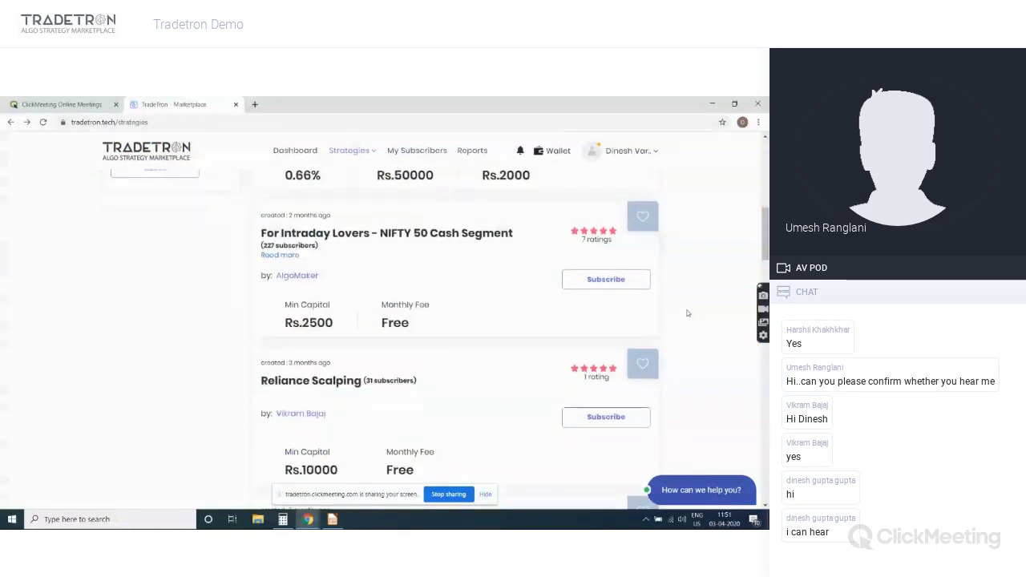
click(381, 234)
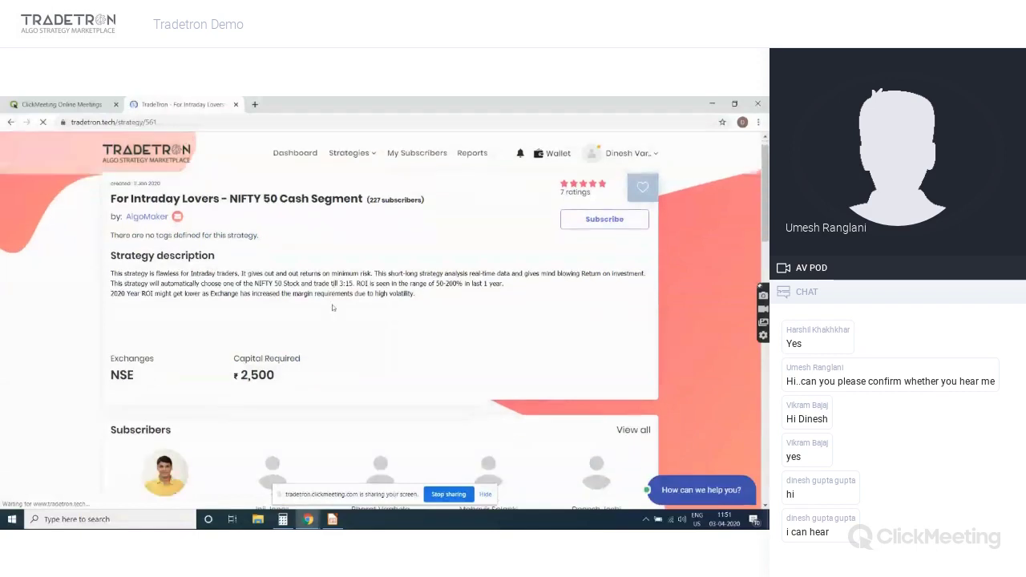
Review the strategy's statistics and subscribe to it
scroll(333, 308, down, 3)
scroll(333, 308, down, 3)
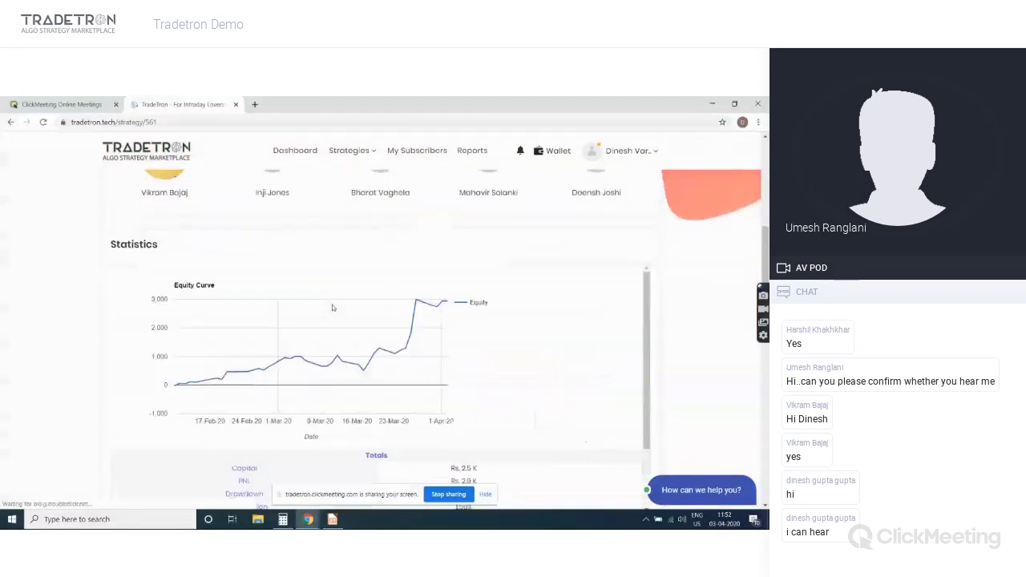
scroll(333, 308, down, 2)
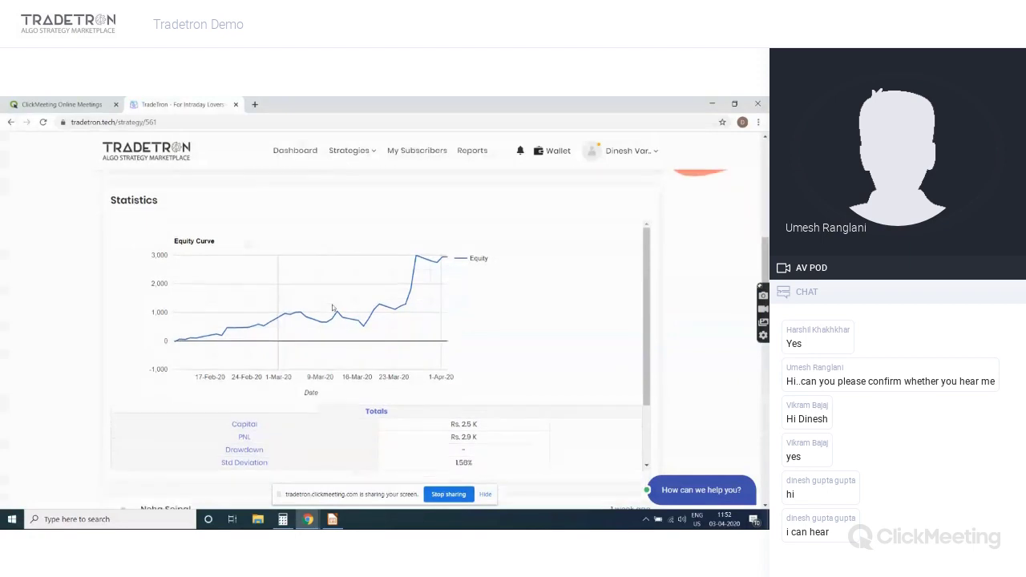
scroll(333, 308, down, 2)
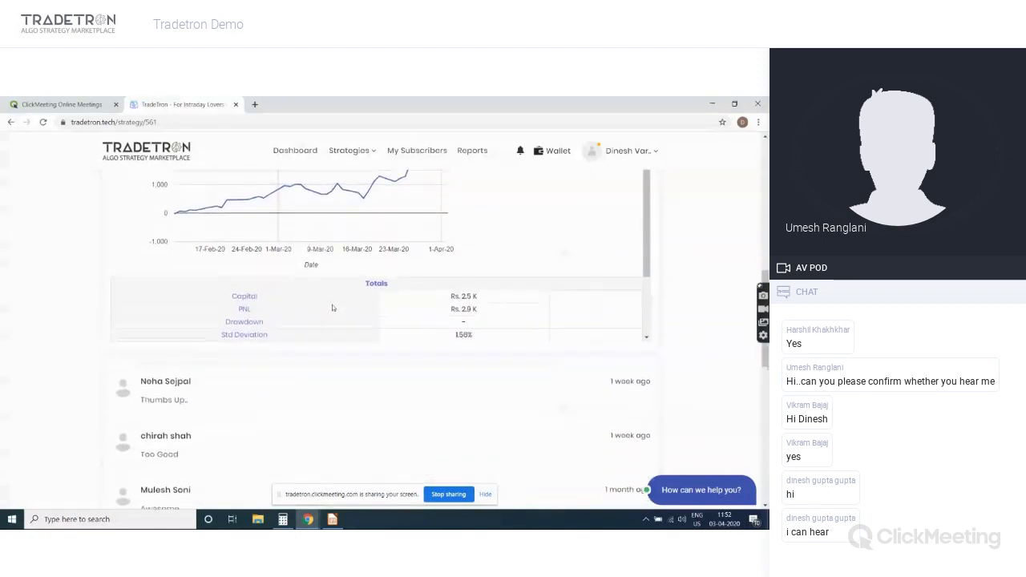
scroll(332, 308, up, 10)
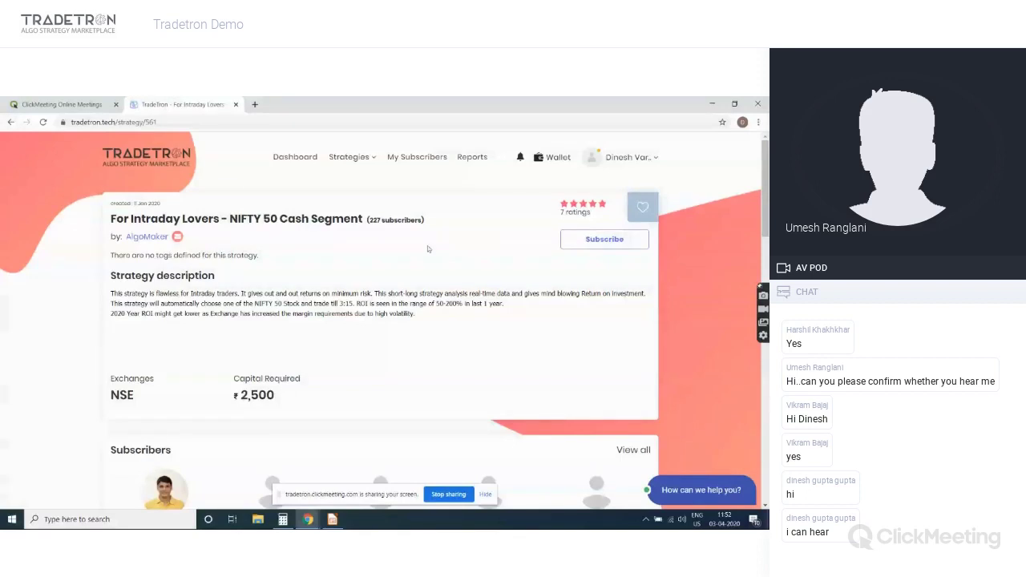
click(597, 241)
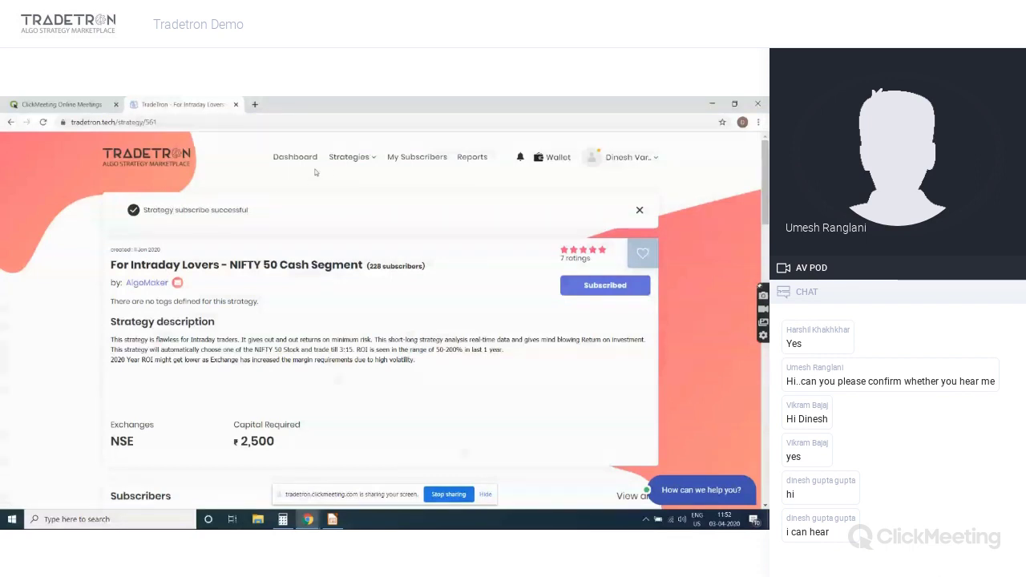
click(343, 165)
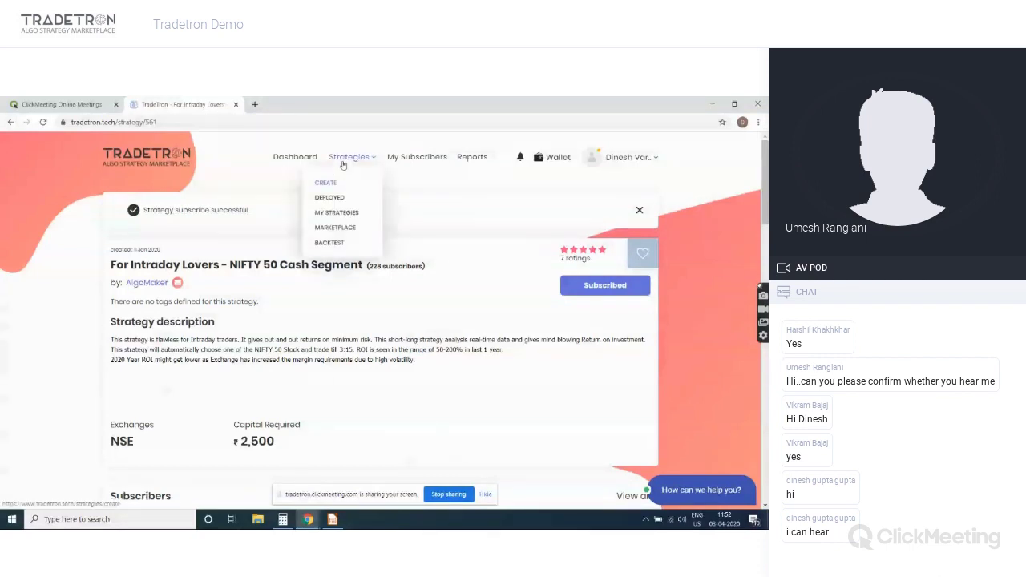
Open the Subscribed list under My Strategies and scroll to the NIFTY 50 Cash Segment strategy
click(336, 228)
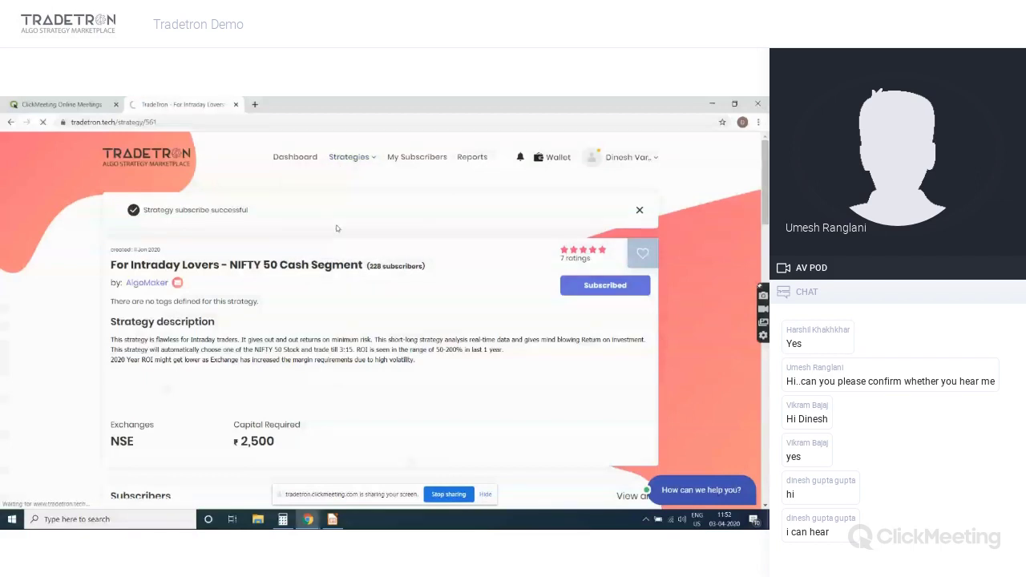
click(350, 157)
click(340, 214)
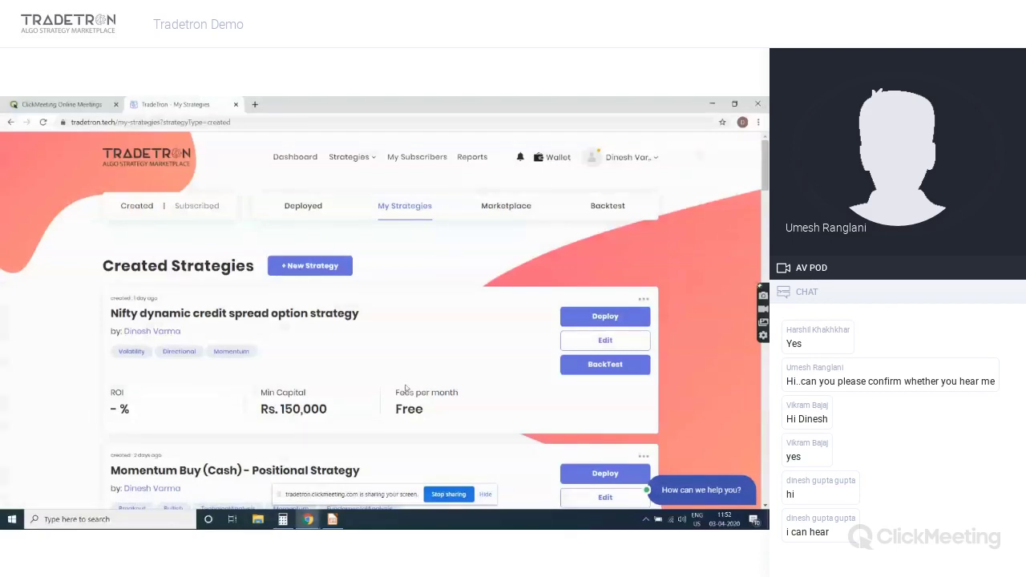
click(197, 206)
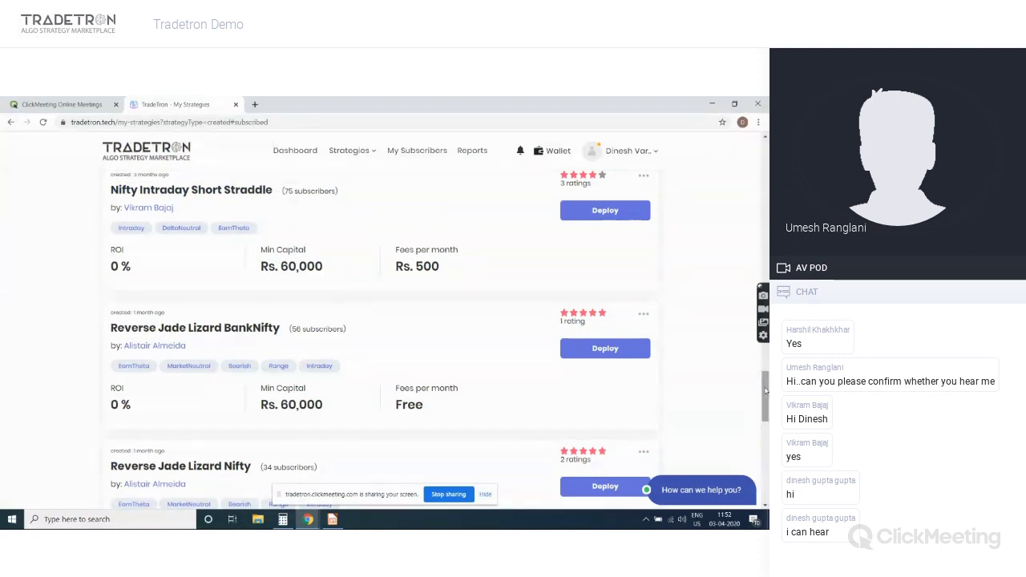
drag(765, 390, 768, 443)
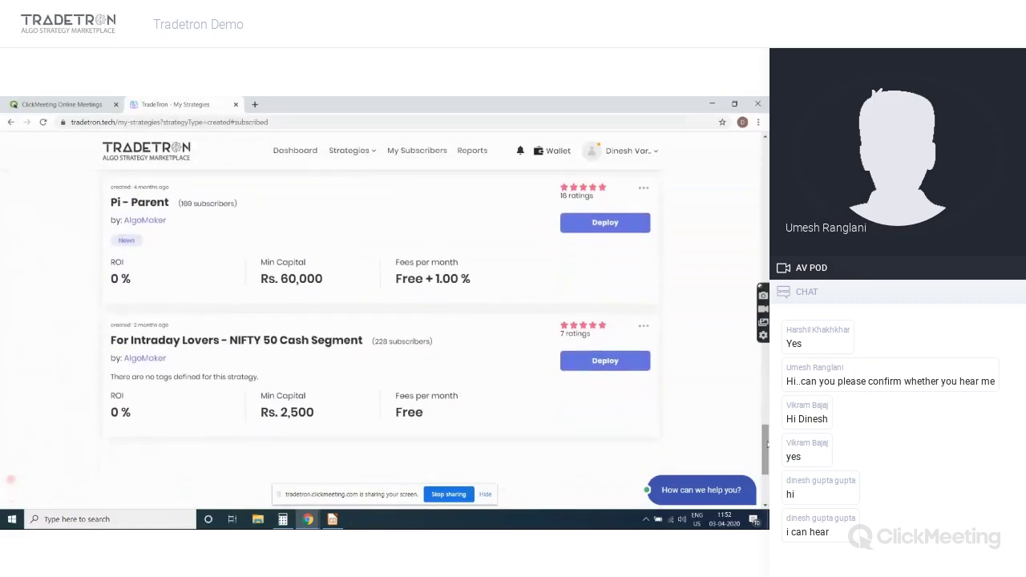
click(353, 158)
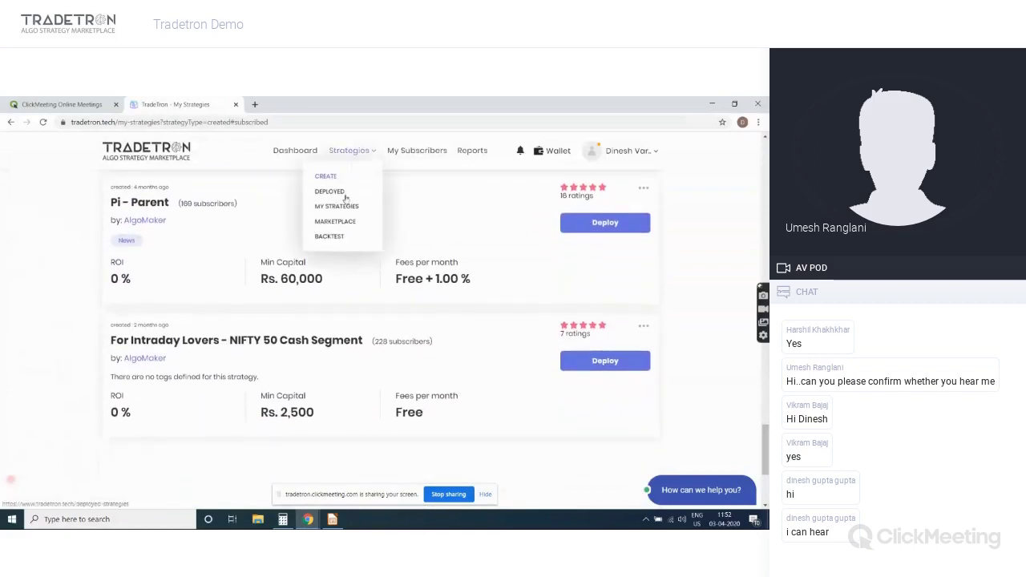
Search the Marketplace for 'banknifty', browse the results, then clear the search
click(341, 224)
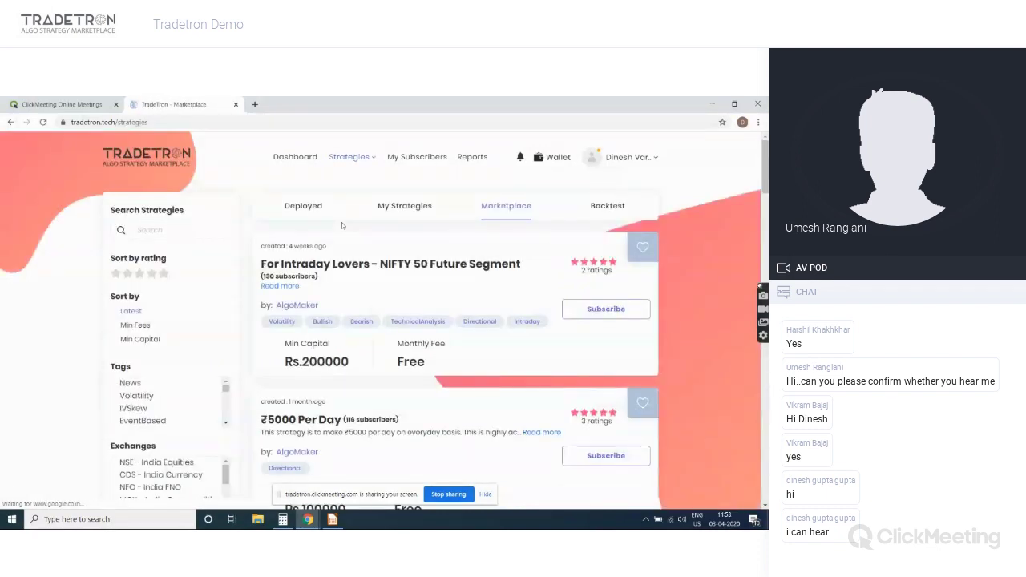
click(200, 223)
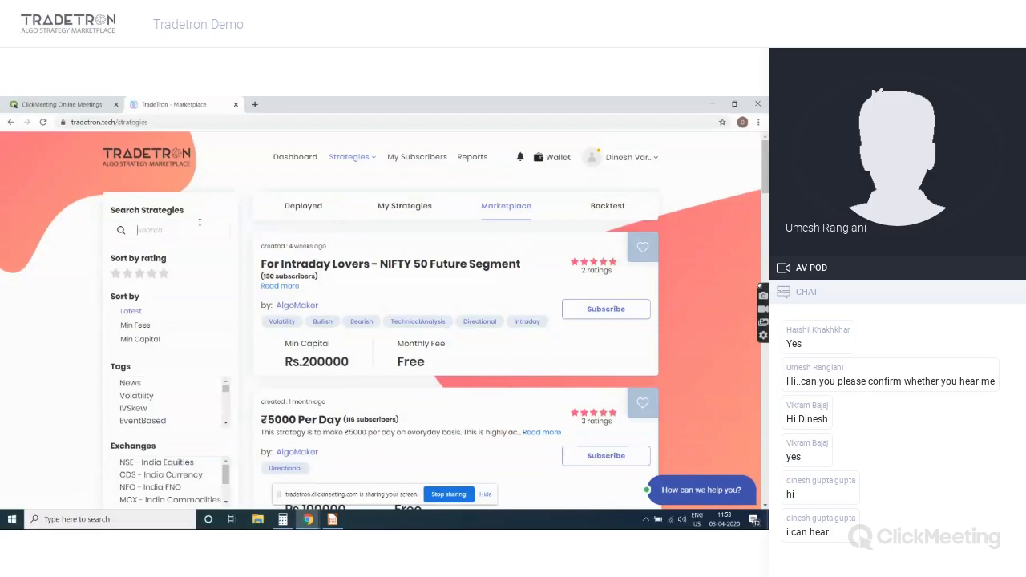
text(banknift)
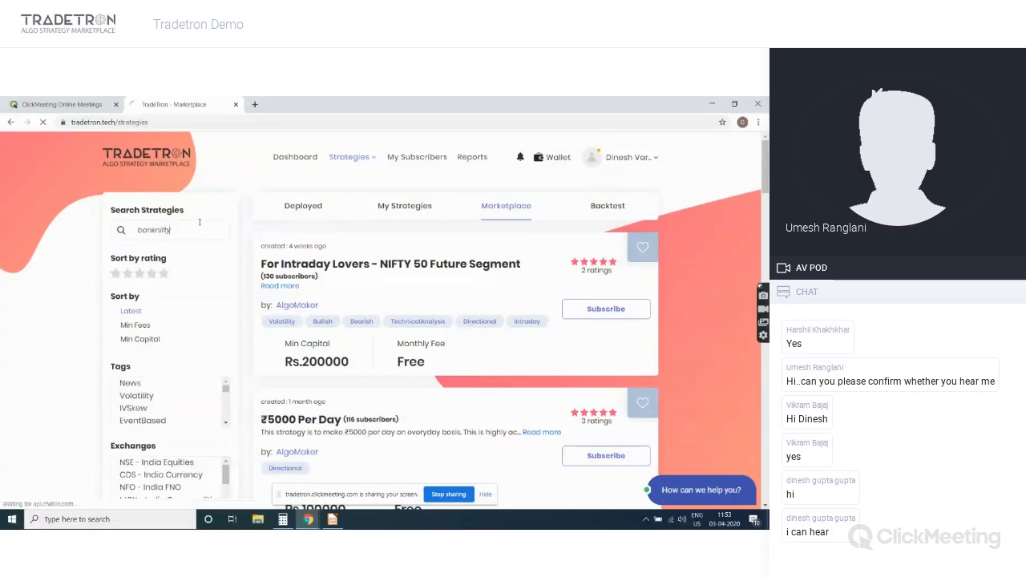
text(y)
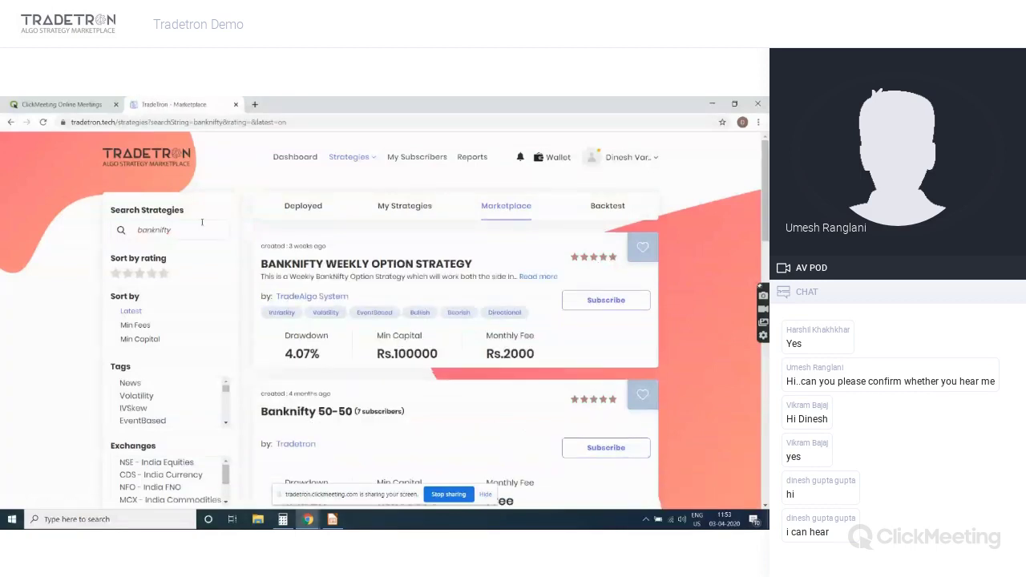
scroll(406, 236, down, 2)
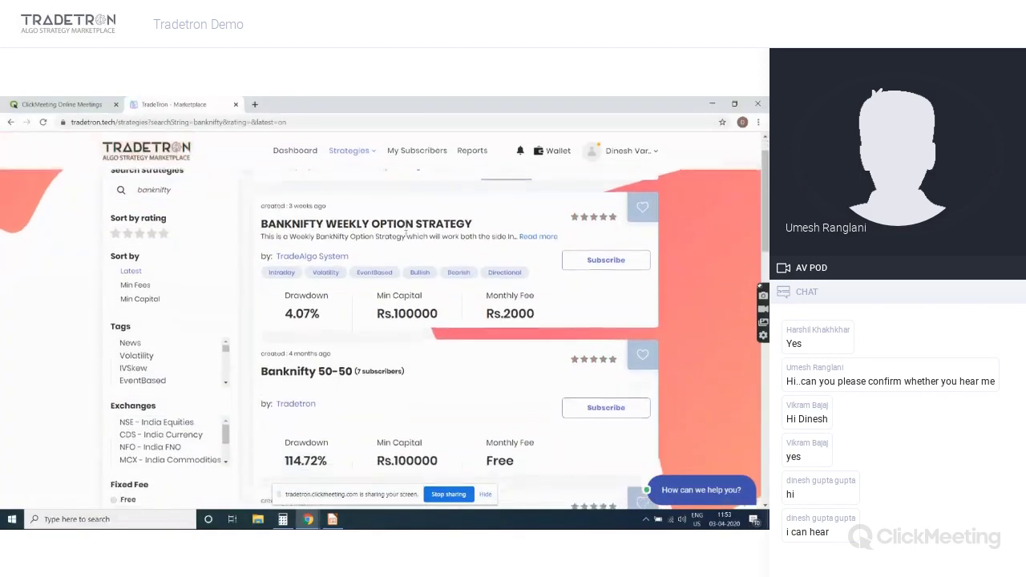
scroll(405, 236, down, 4)
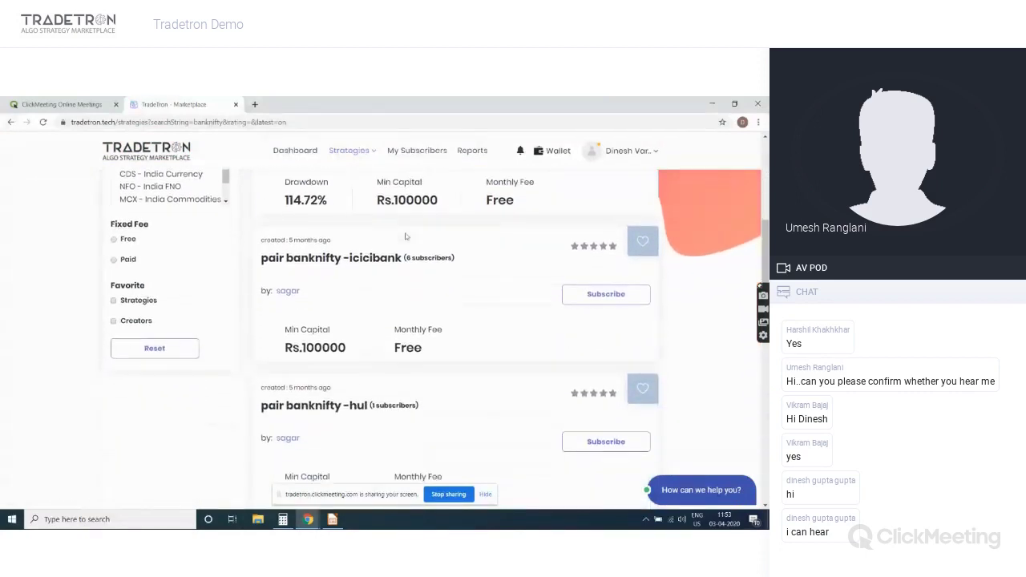
scroll(405, 237, up, 7)
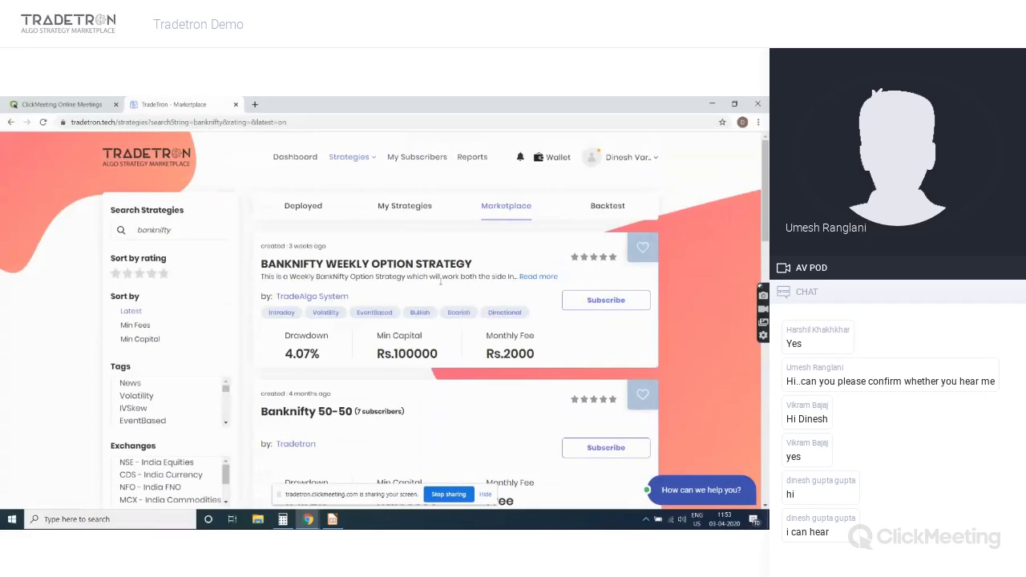
key(alt+Left)
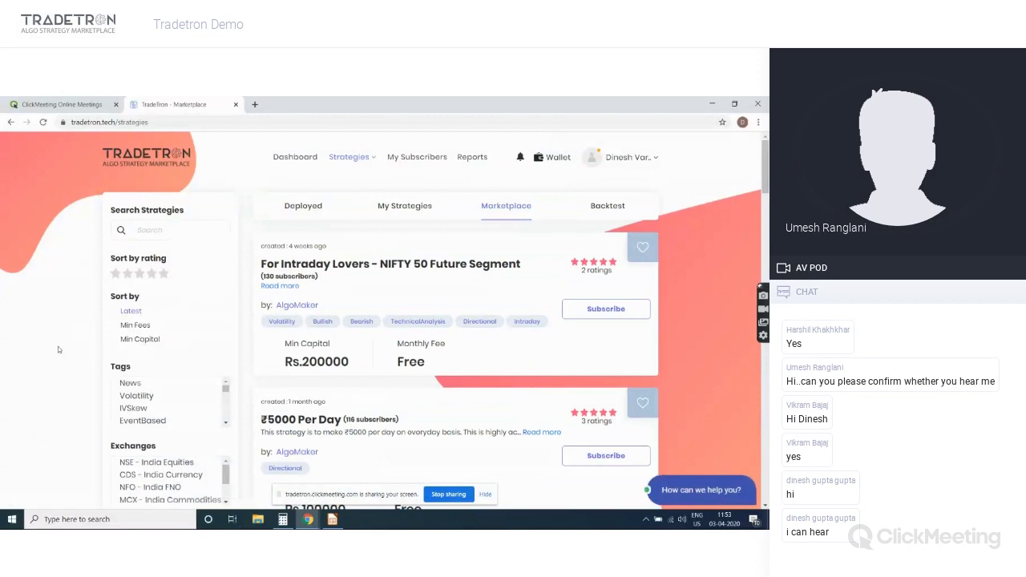
Filter the Marketplace to Fixed Fee: Free strategies and browse the filtered results
scroll(59, 349, down, 3)
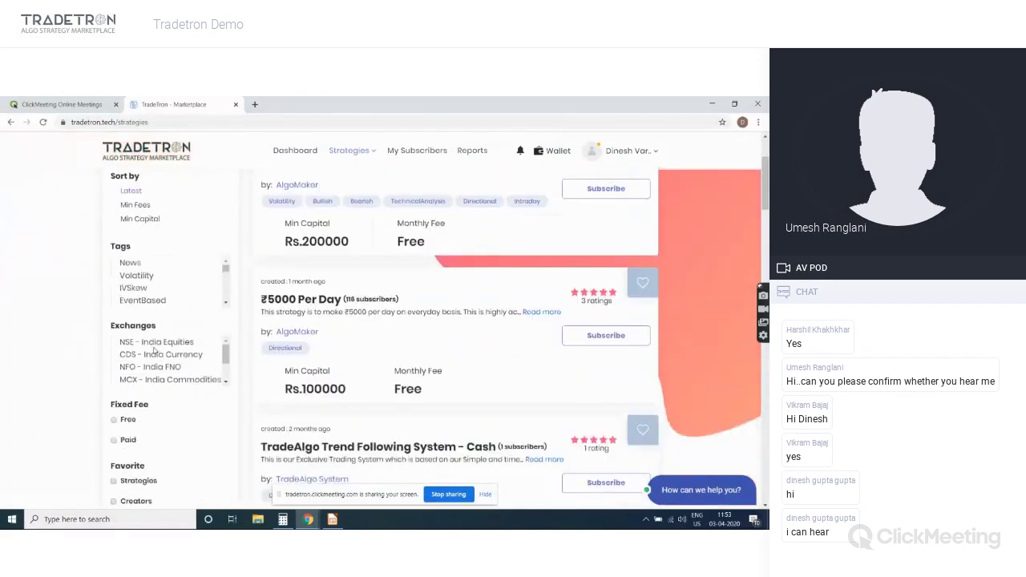
scroll(53, 417, down, 3)
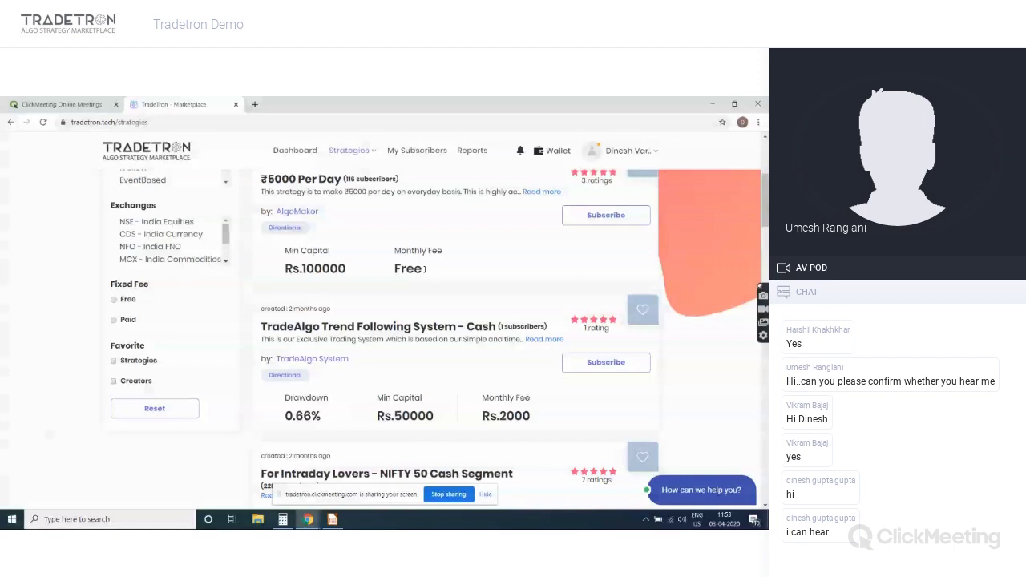
click(114, 299)
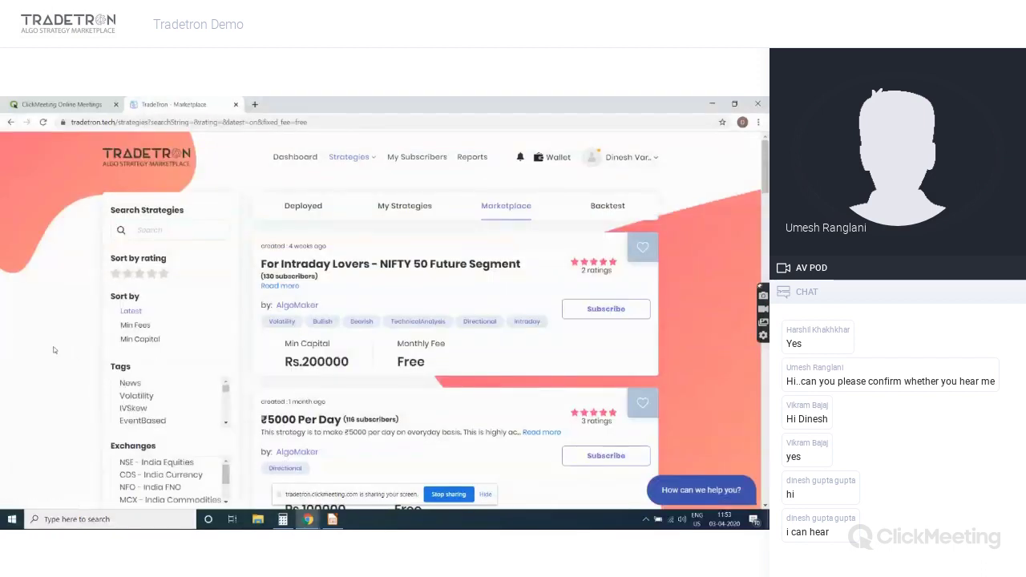
scroll(53, 349, down, 5)
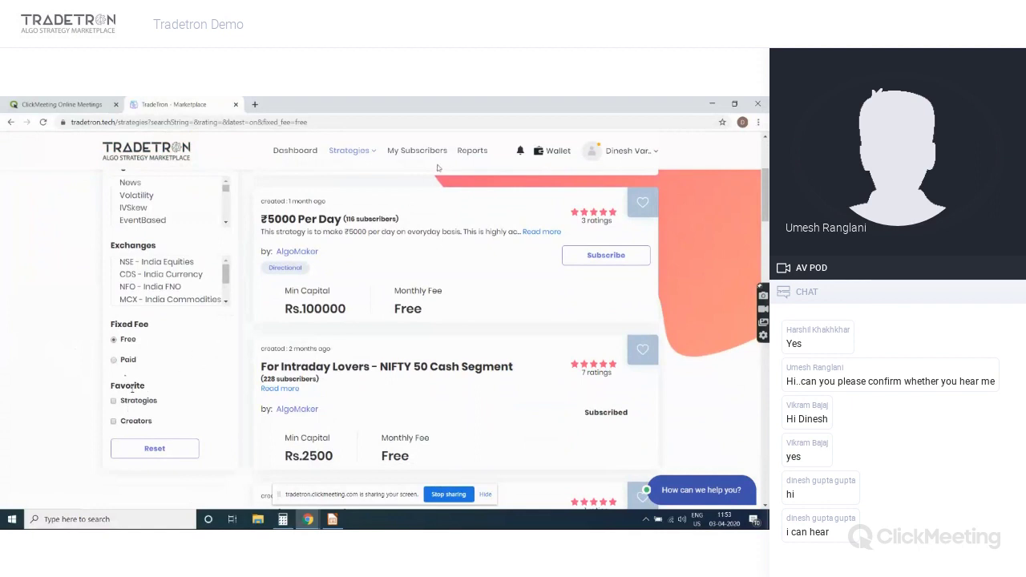
scroll(723, 233, up, 5)
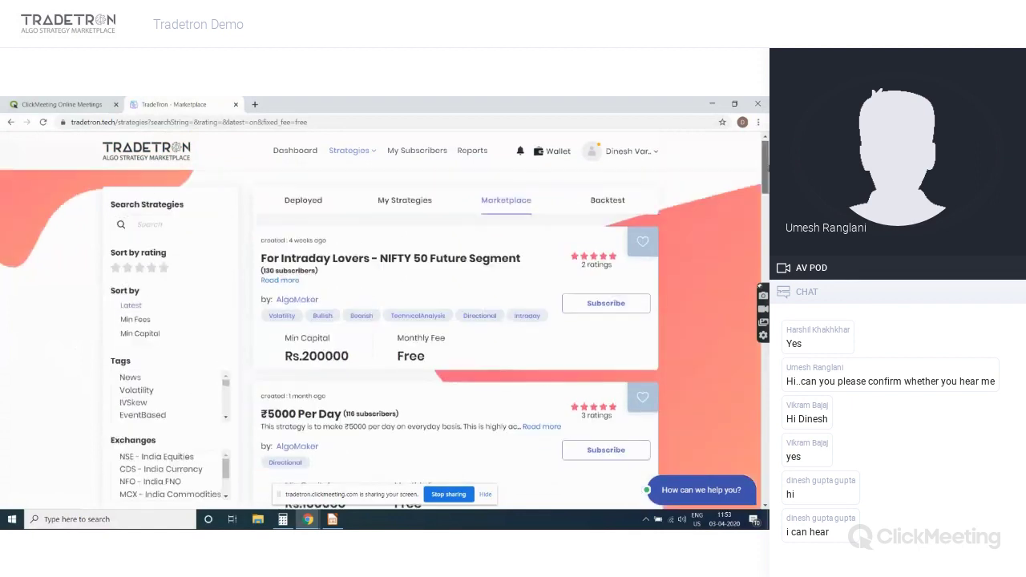
click(405, 201)
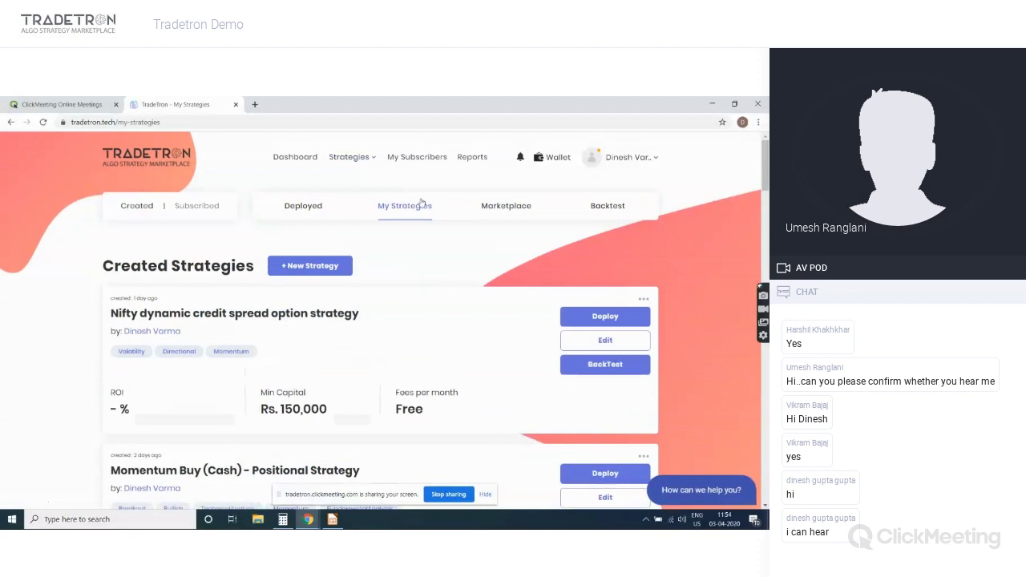
Open the deploy form for NIFTY 50 Cash Segment, defaulting to 1x multiplier and Paper Trading
scroll(385, 321, down, 10)
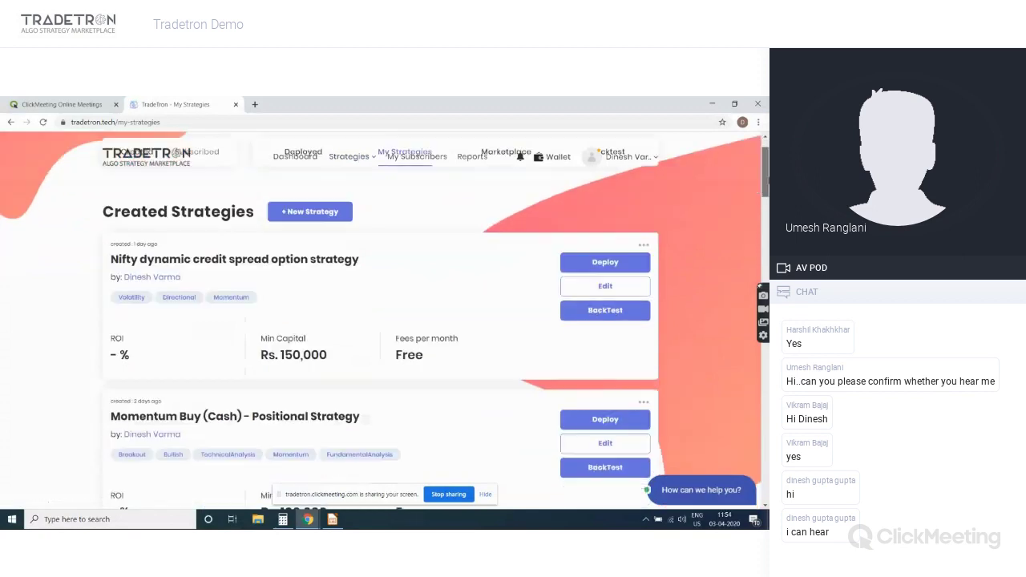
scroll(380, 320, down, 15)
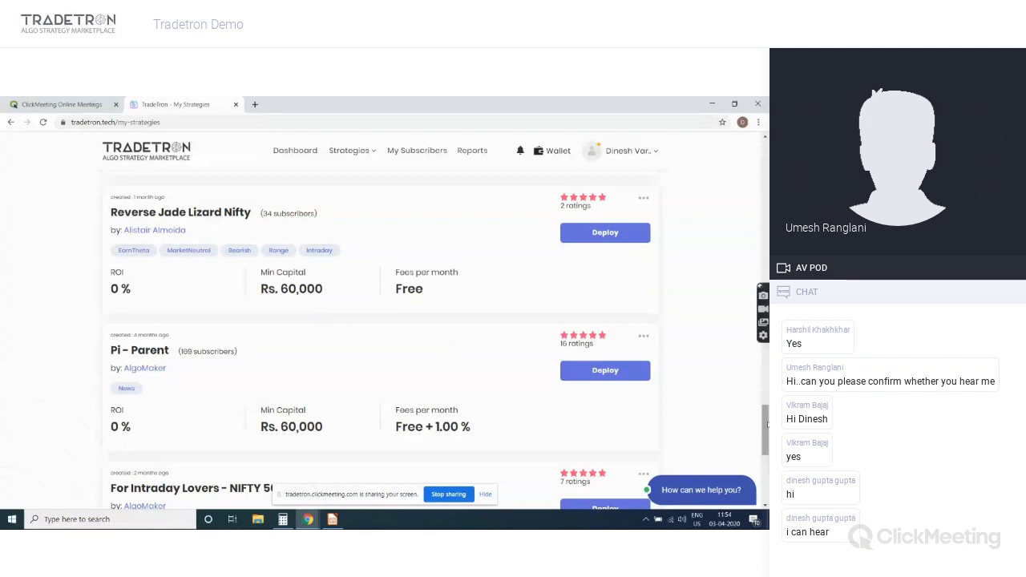
drag(767, 425, 768, 463)
scroll(767, 463, up, 2)
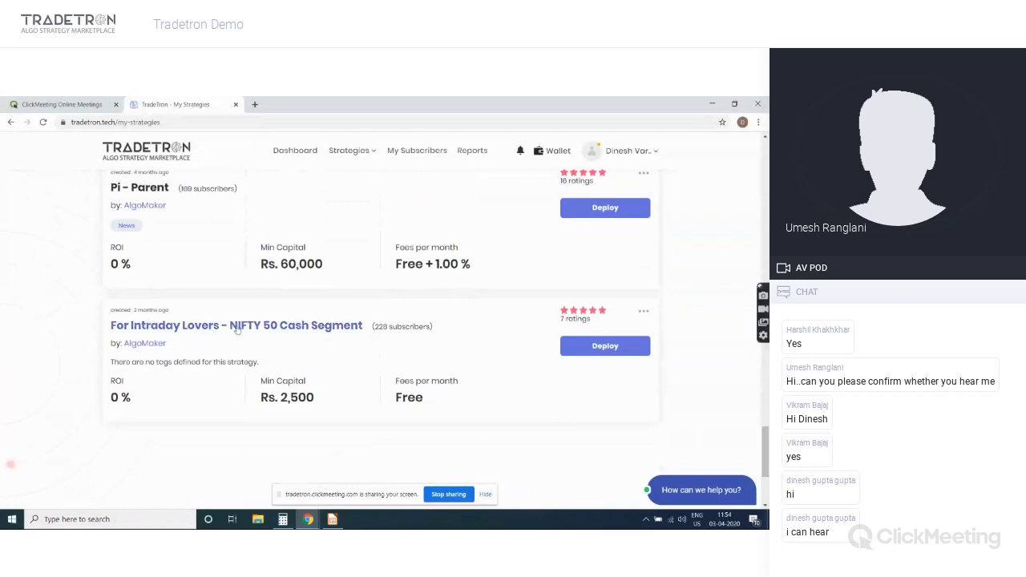
click(607, 345)
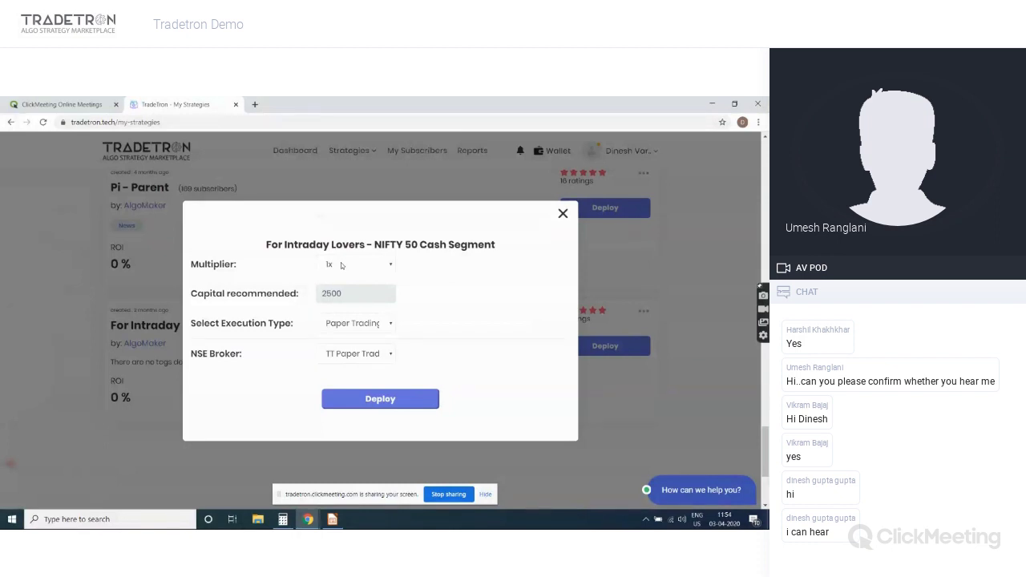
Keep the NIFTY 50 Cash Segment deploy multiplier at 1x and view the execution type choices
click(342, 265)
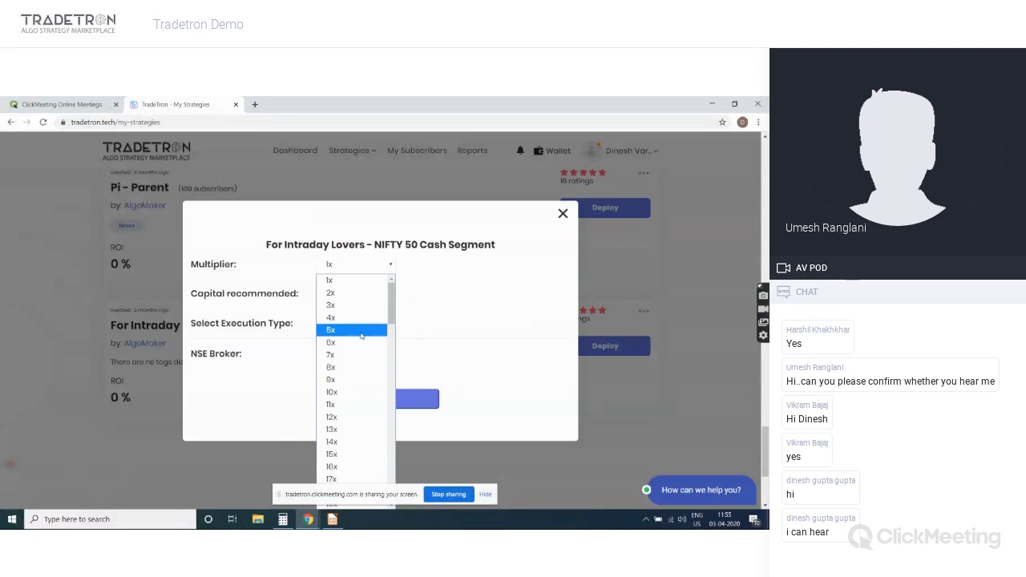
click(451, 313)
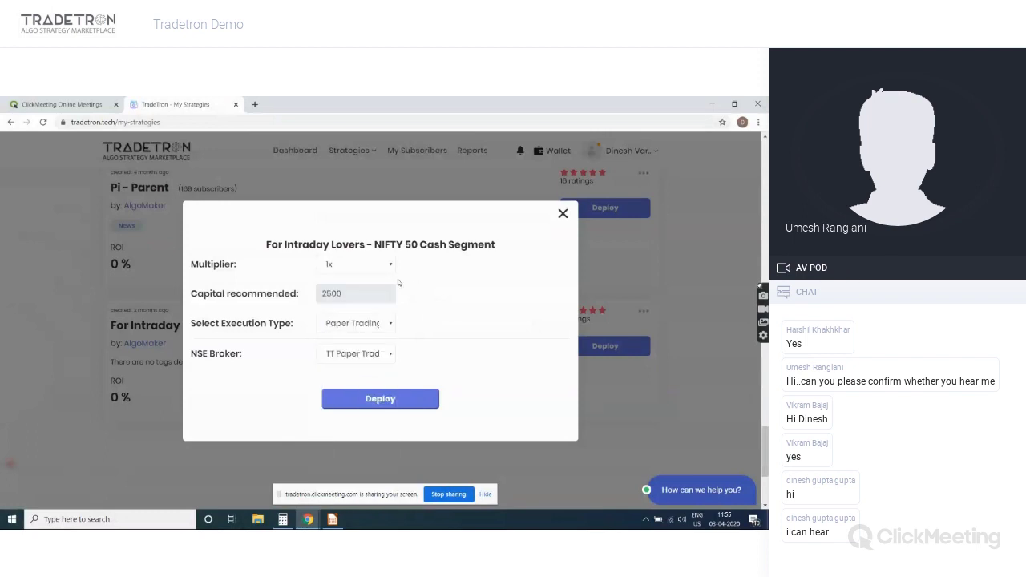
click(379, 324)
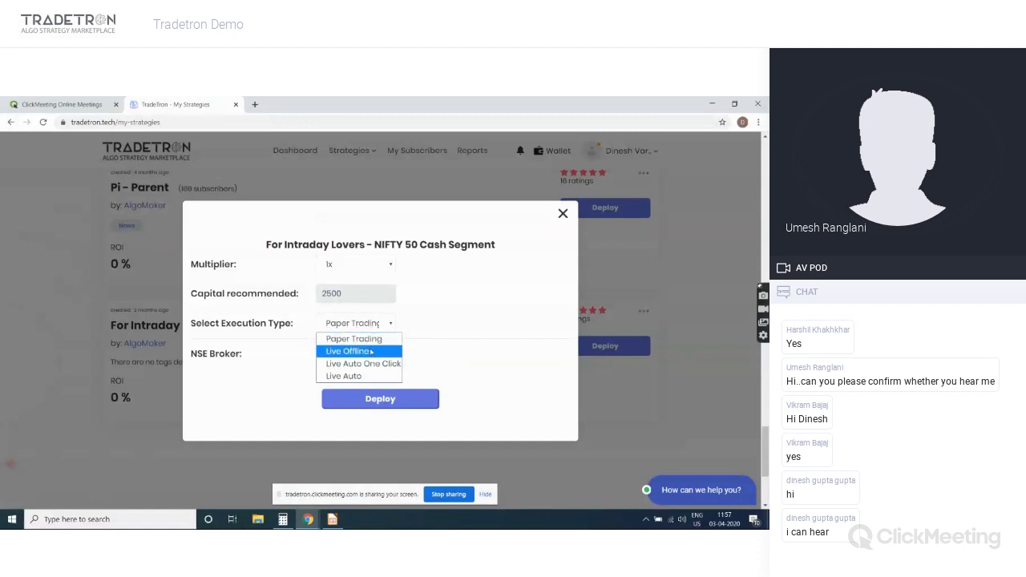
Deploy the strategy with Live Offline execution and Zerodha as the NSE broker
click(370, 351)
click(370, 354)
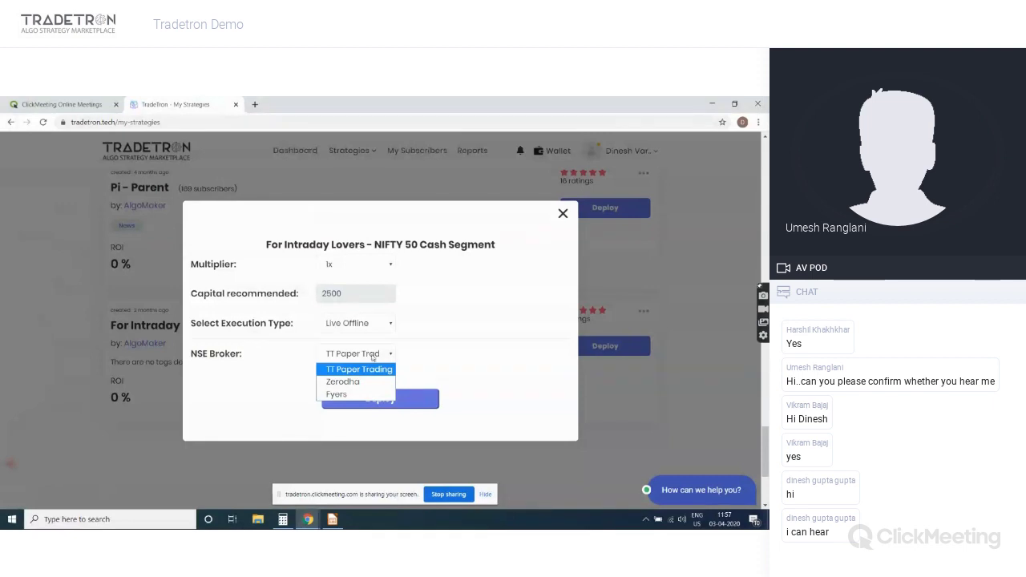
click(371, 380)
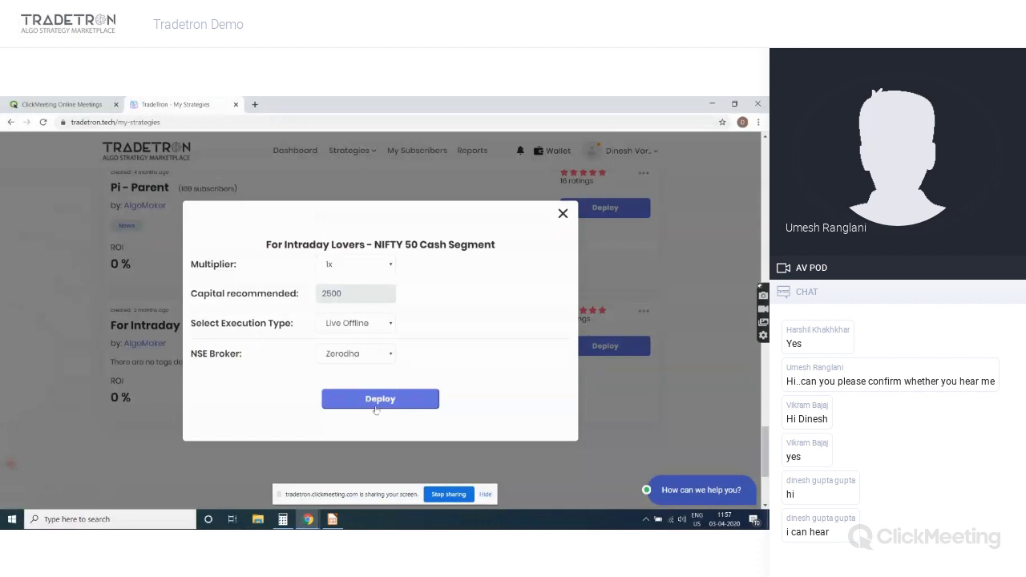
click(375, 407)
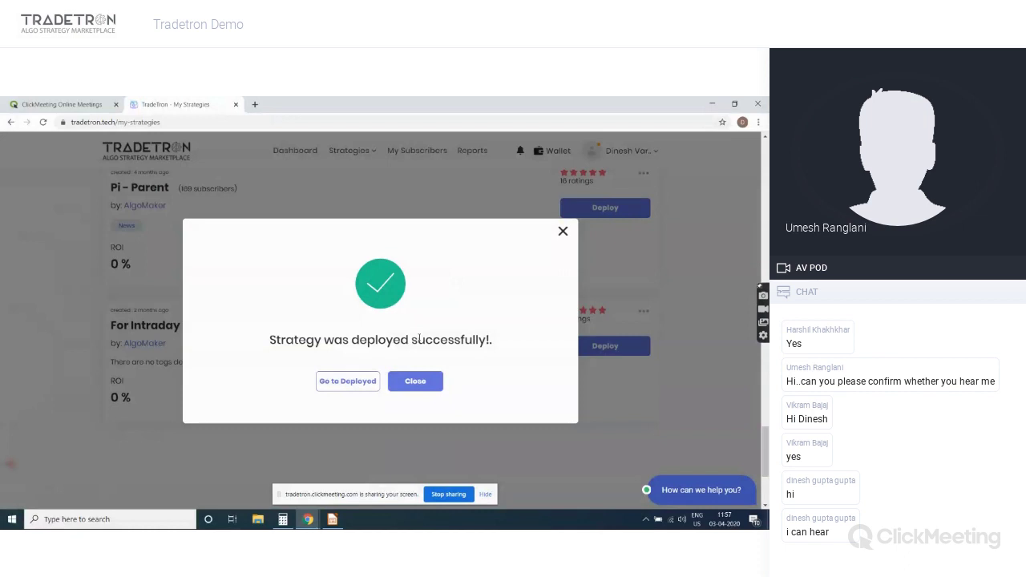
Go to the Deployed strategies page and scroll to the For Intraday Lovers card with its INFY position
click(344, 382)
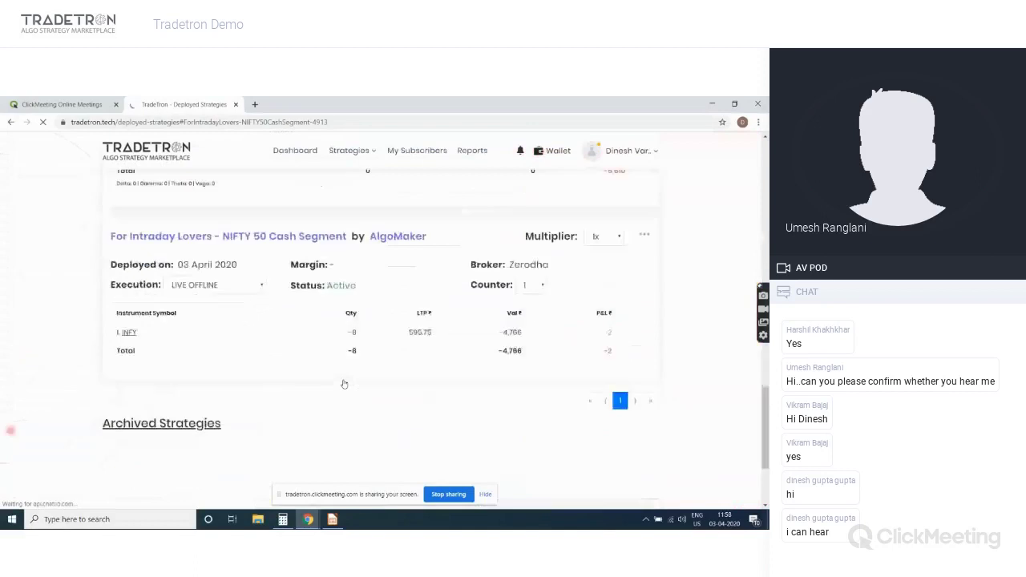
scroll(344, 384, down, 2)
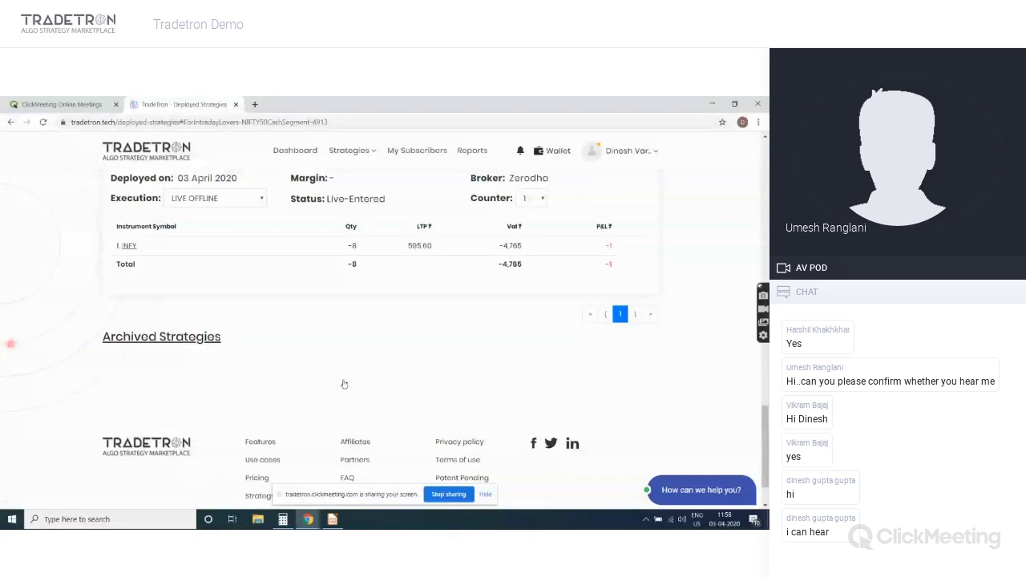
scroll(344, 384, up, 2)
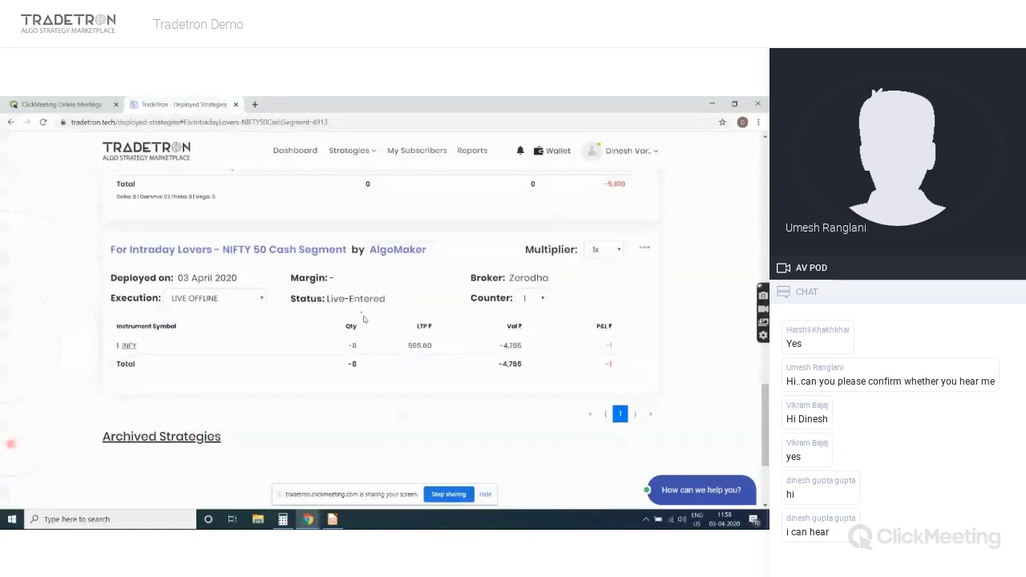
click(130, 344)
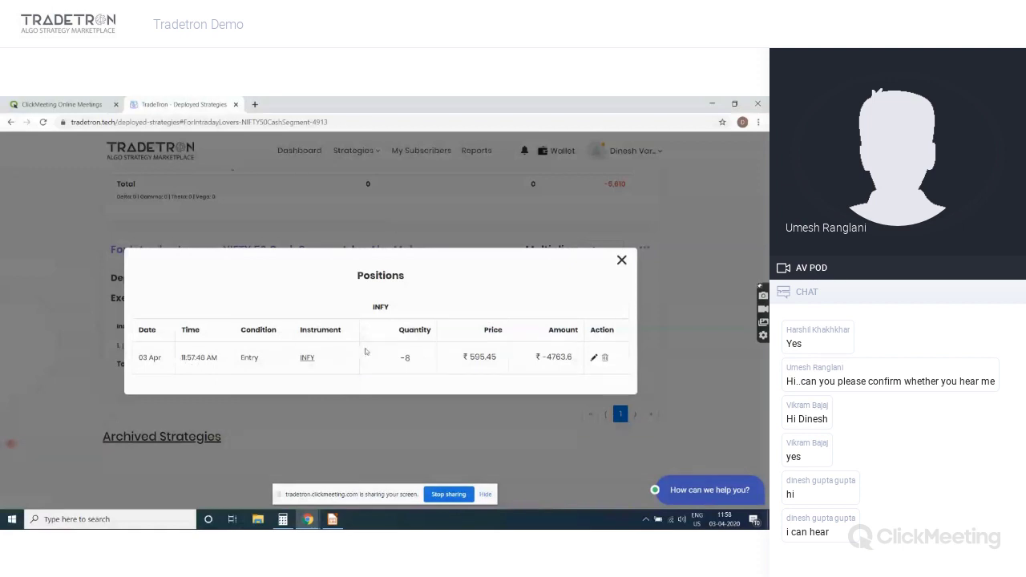
click(622, 260)
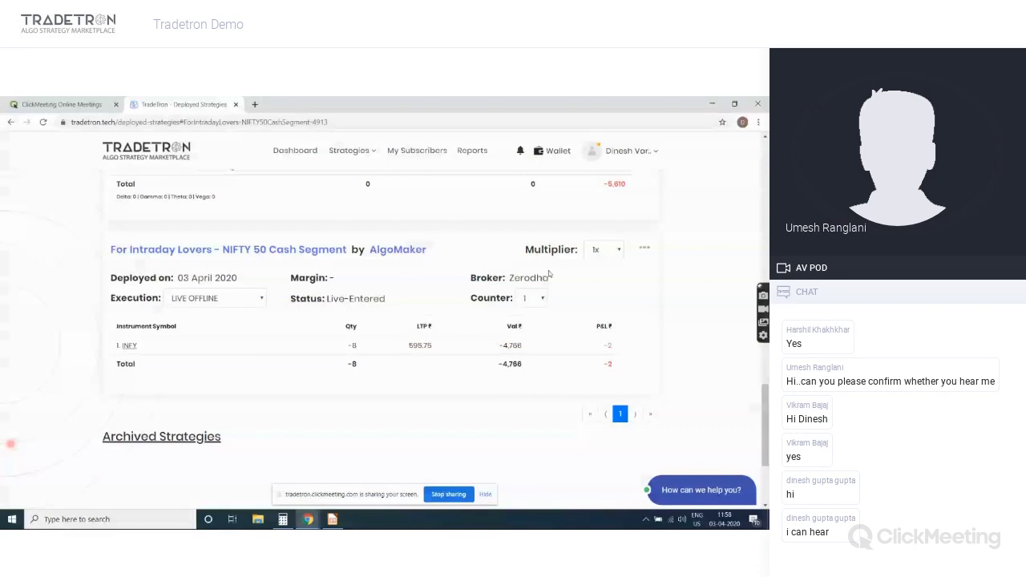
Exit the NIFTY 50 Cash Segment deployment from its ⋯ actions menu, zeroing the INFY quantity
click(645, 250)
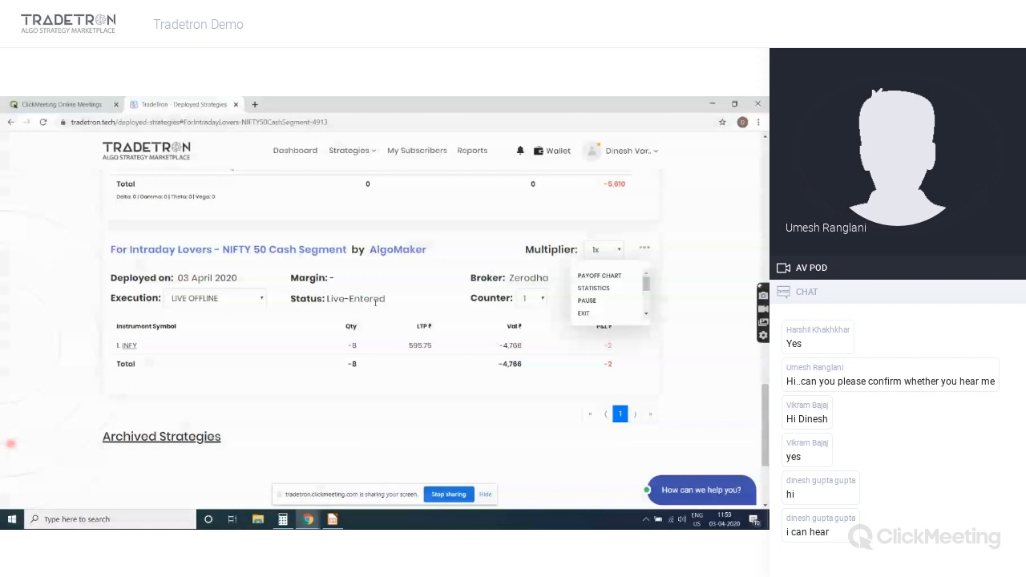
click(646, 313)
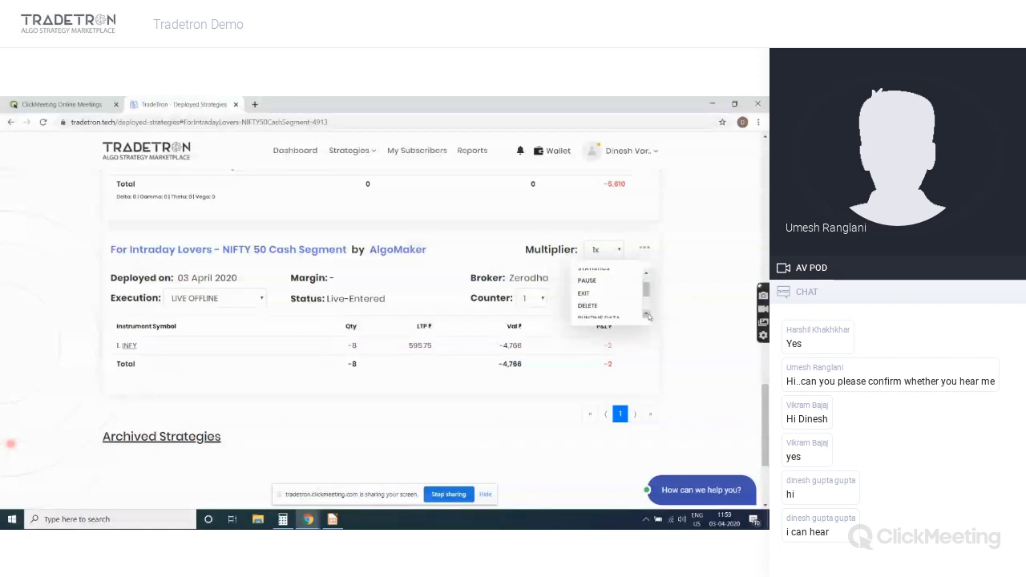
click(583, 295)
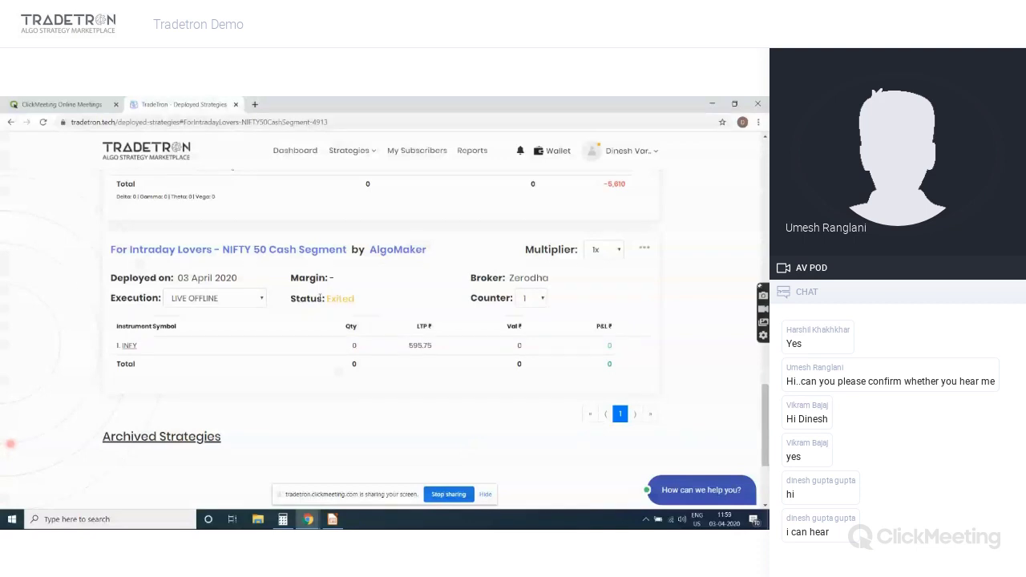
click(645, 248)
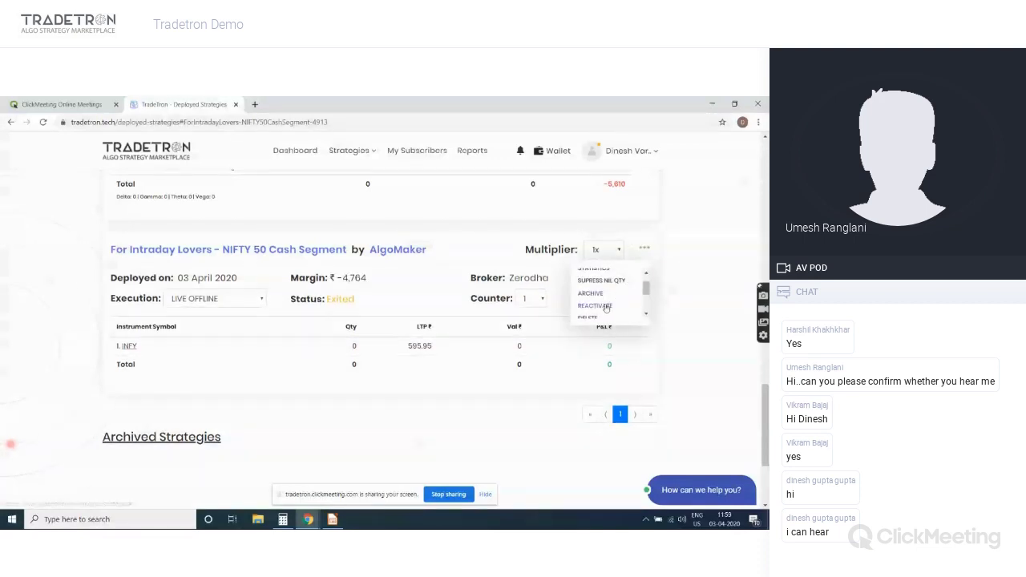
Reactivate the exited strategy and review the INFY entry and exit history in Positions
click(606, 305)
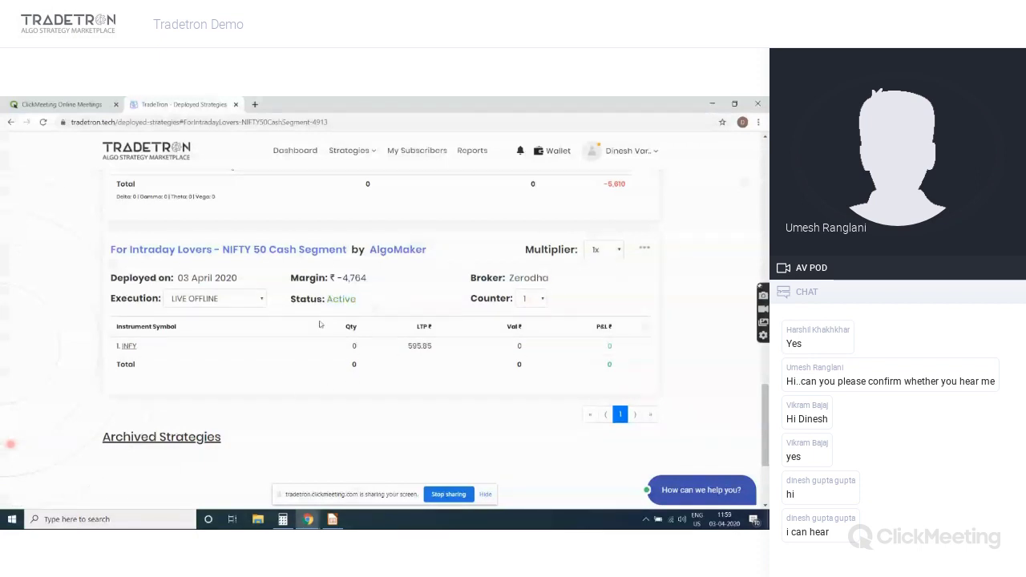
click(128, 346)
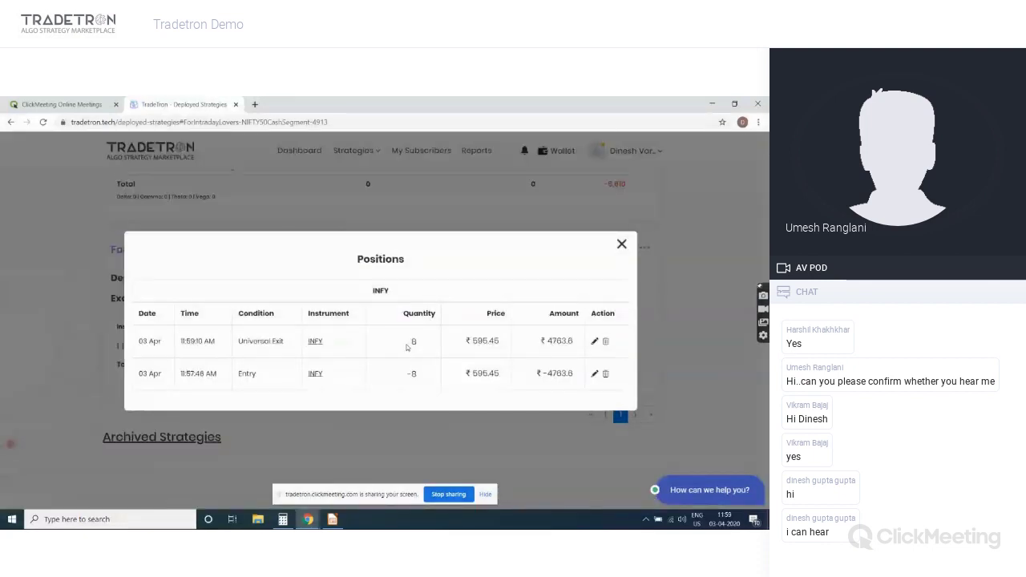
click(621, 245)
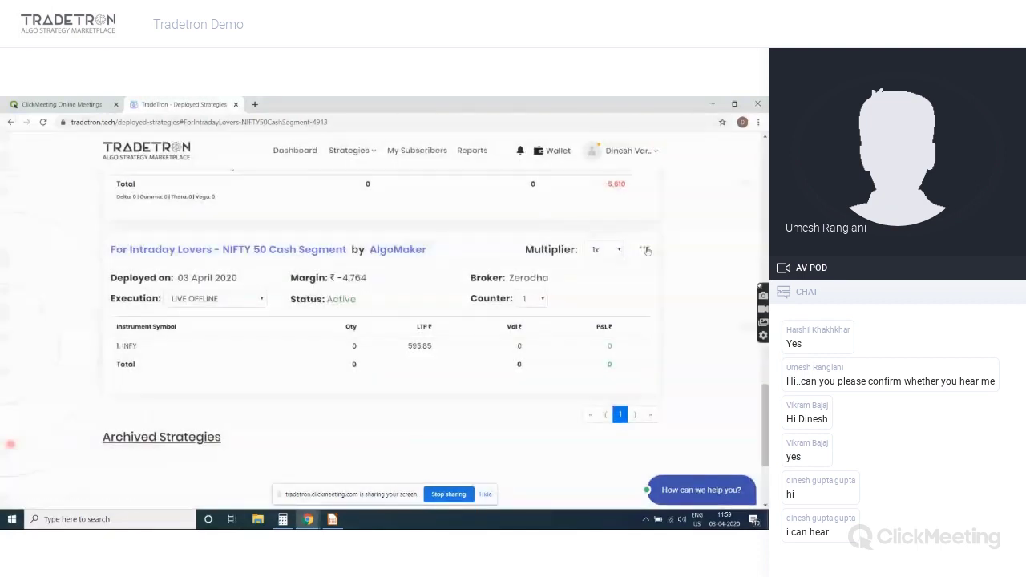
click(646, 250)
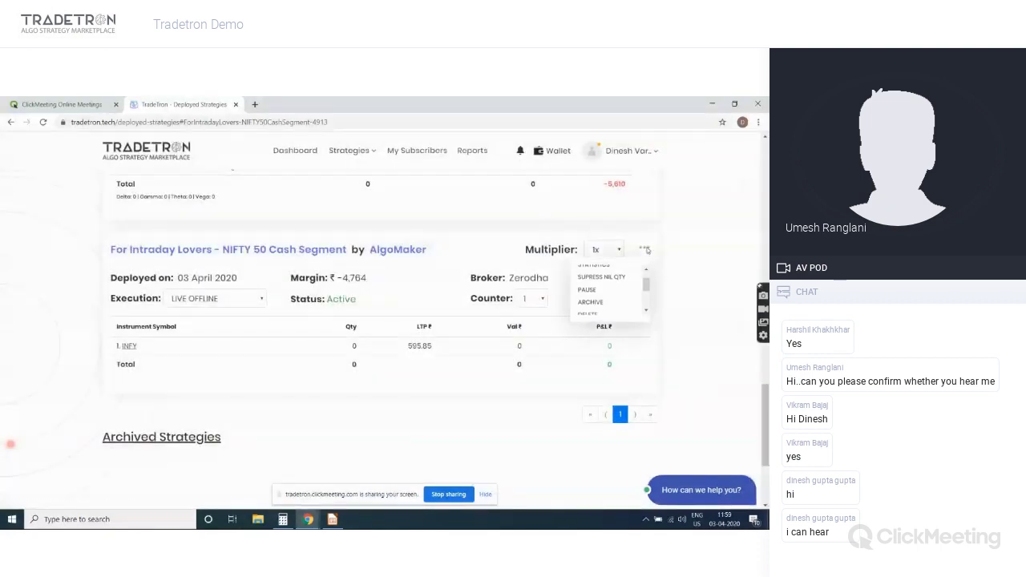
Pause the deployed strategy, then start it again so it reads Active
click(593, 293)
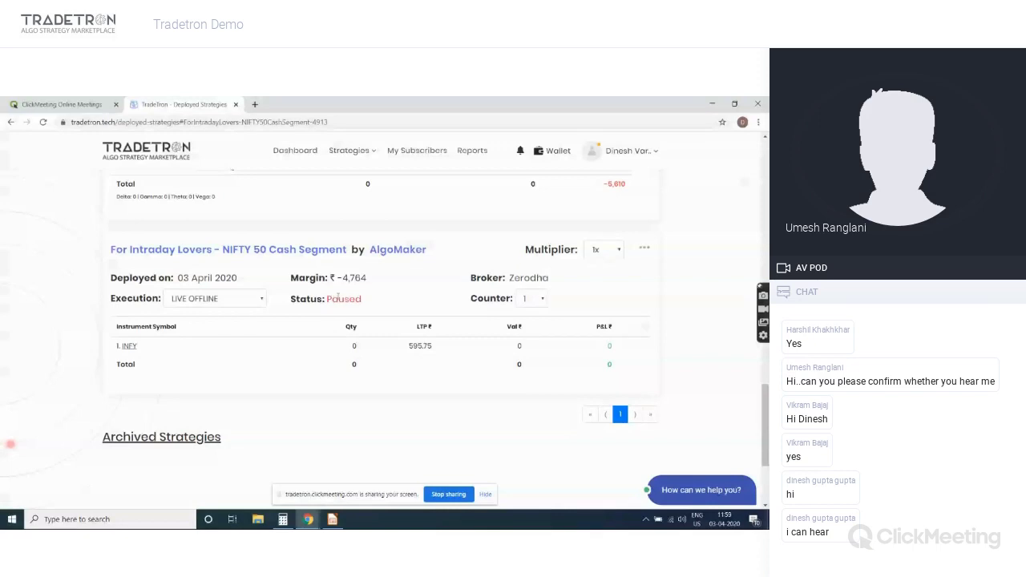
click(644, 248)
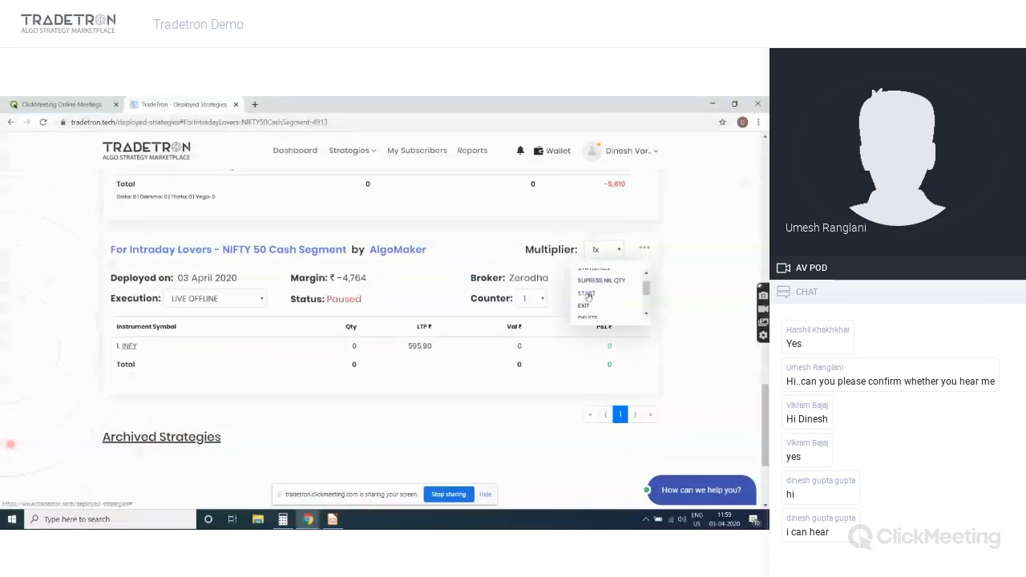
click(588, 295)
Browse the remaining ⋯ menu actions without choosing one, then view the Execution mode options
click(643, 251)
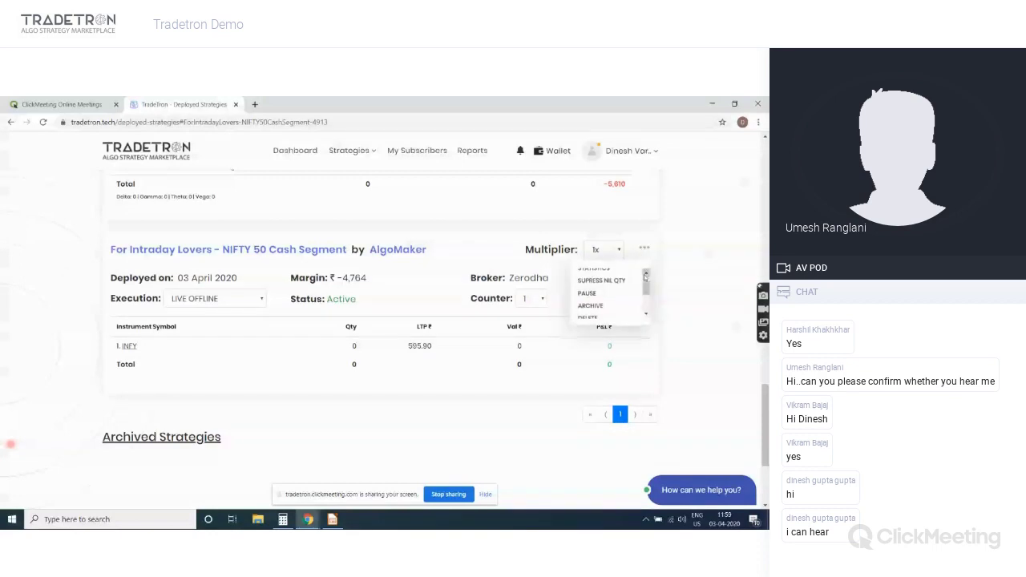
scroll(646, 294, down, 2)
drag(646, 295, 647, 309)
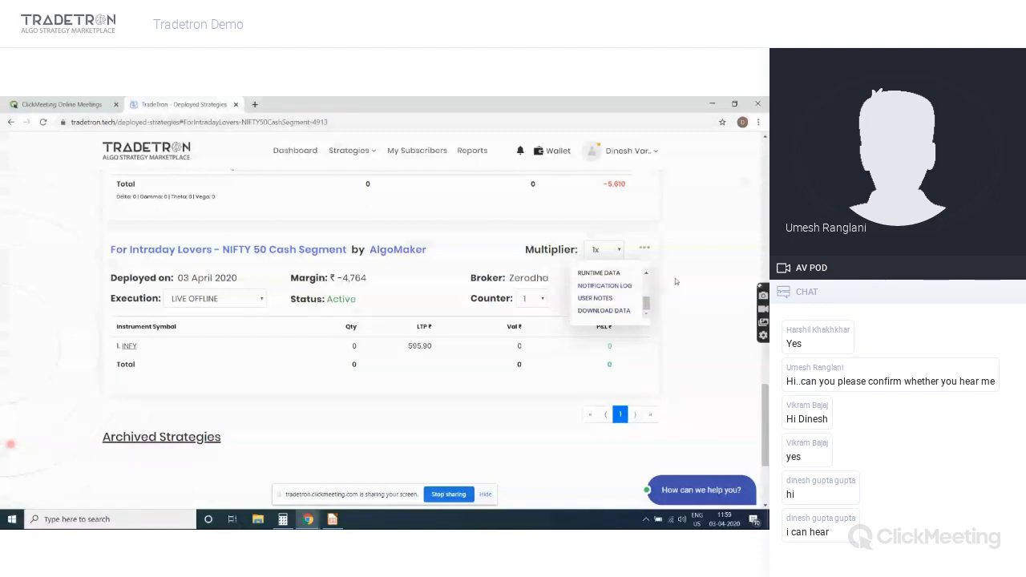
click(675, 281)
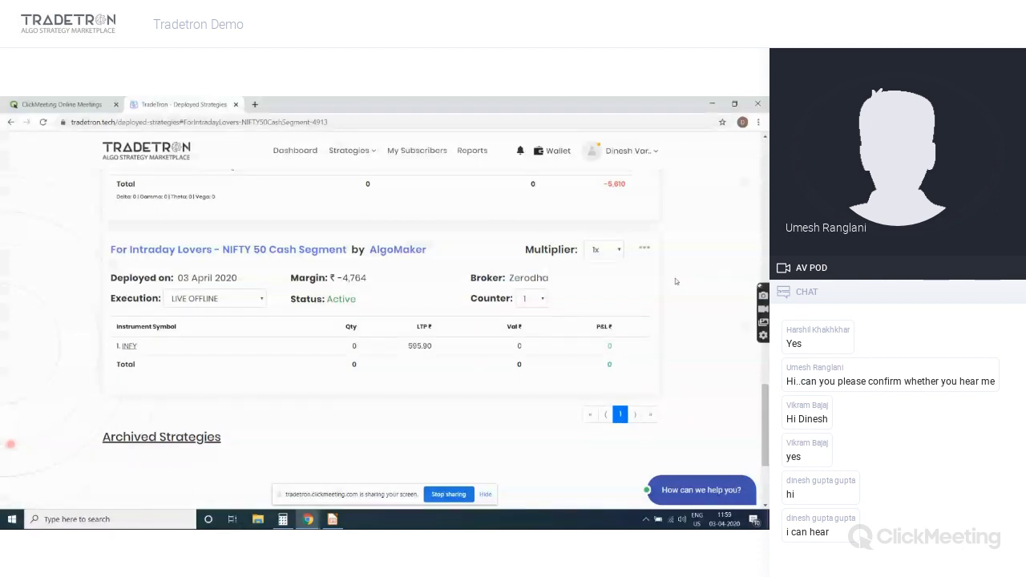
click(221, 302)
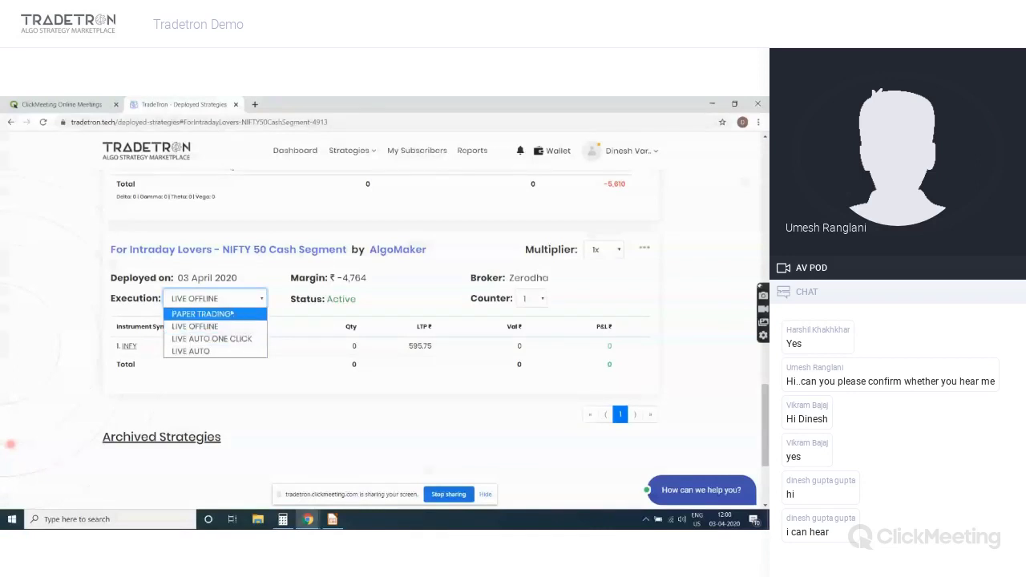
Keep the execution mode at LIVE OFFLINE and the counter at 1
click(433, 287)
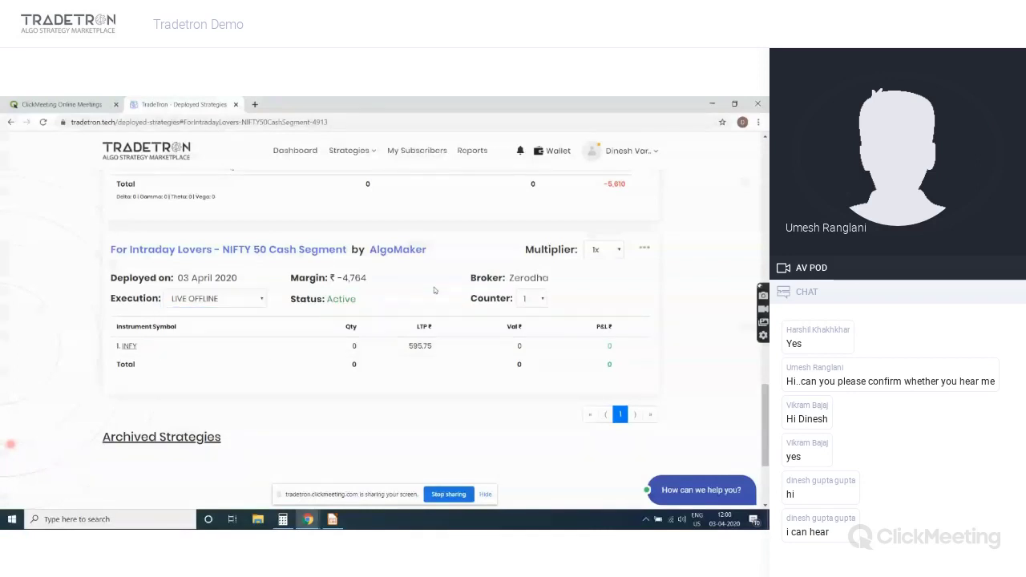
click(533, 300)
click(533, 302)
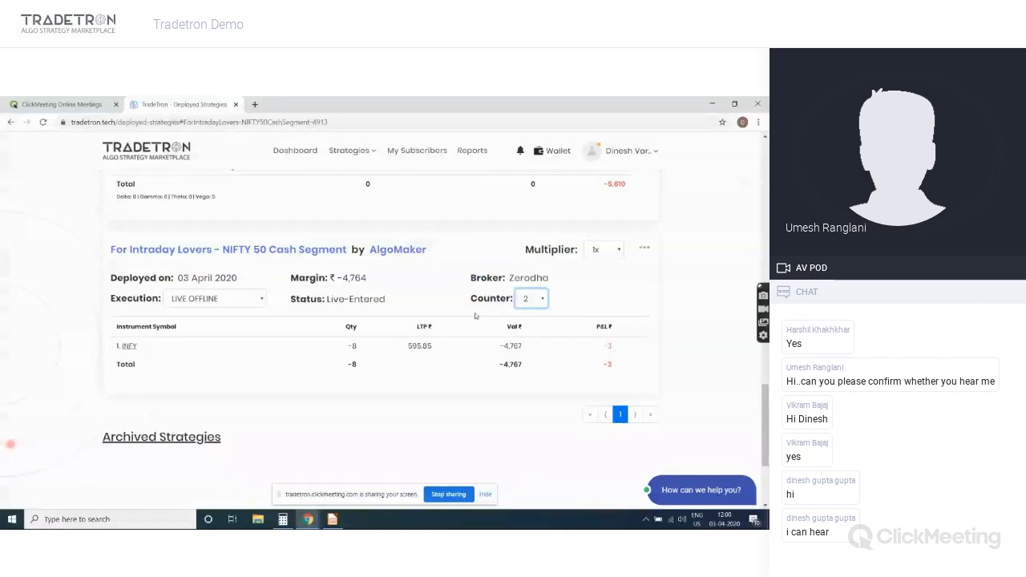
Check the re-entered INFY position details, then close them and return to the deployed list
click(126, 346)
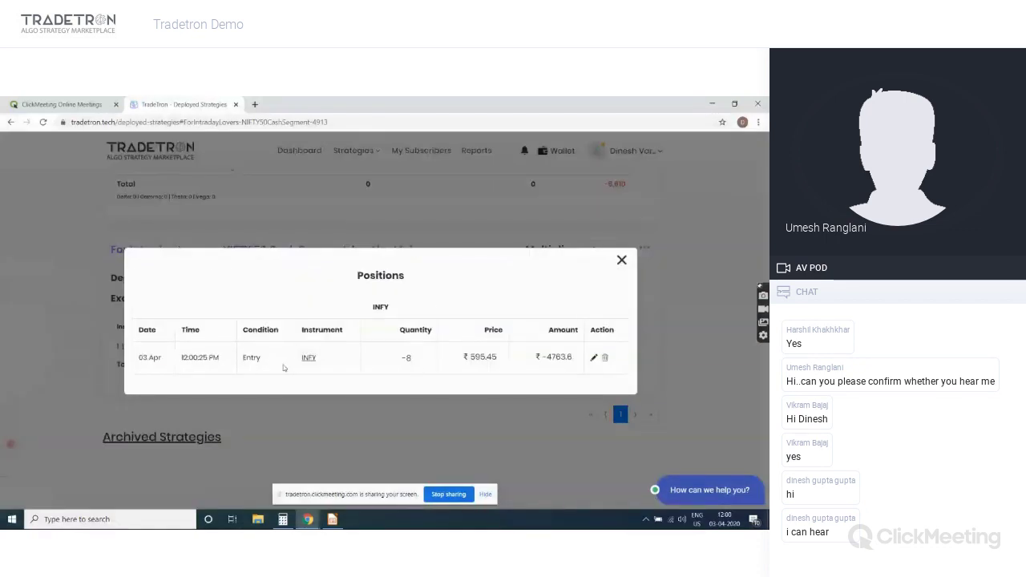
click(622, 261)
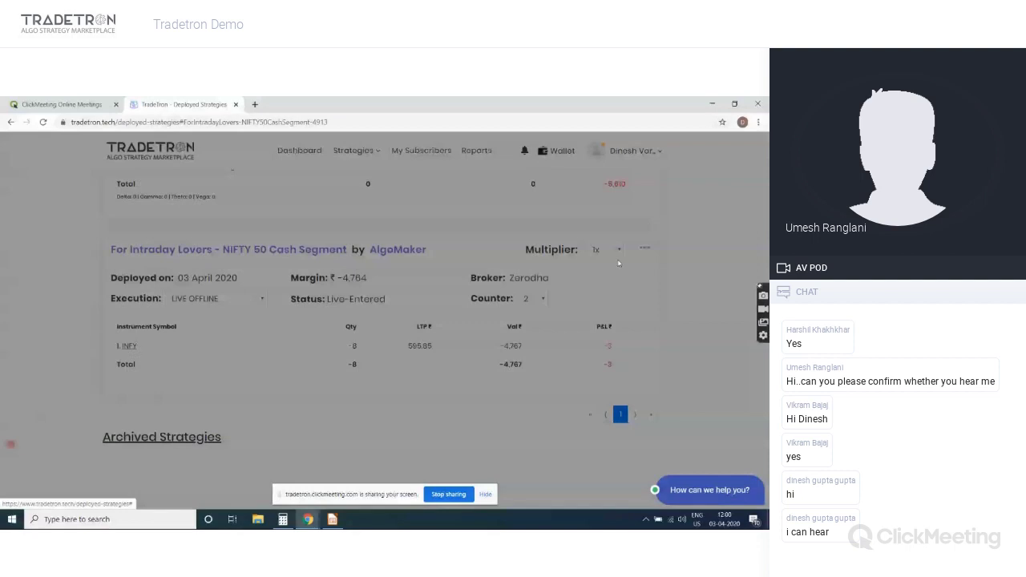
scroll(618, 268, up, 10)
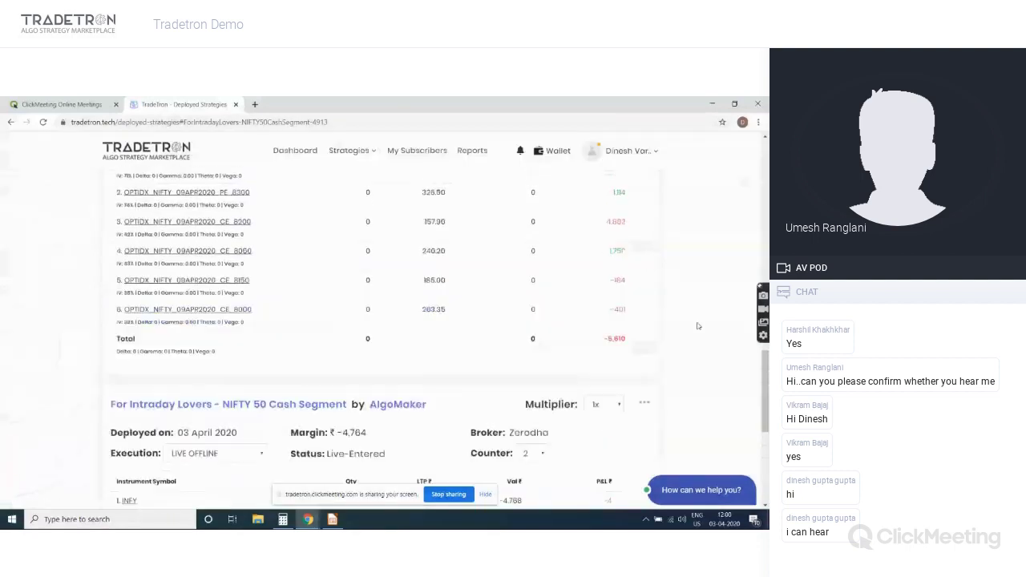
Go to Strategies > Create in the header to start a new strategy
scroll(697, 325, up, 6)
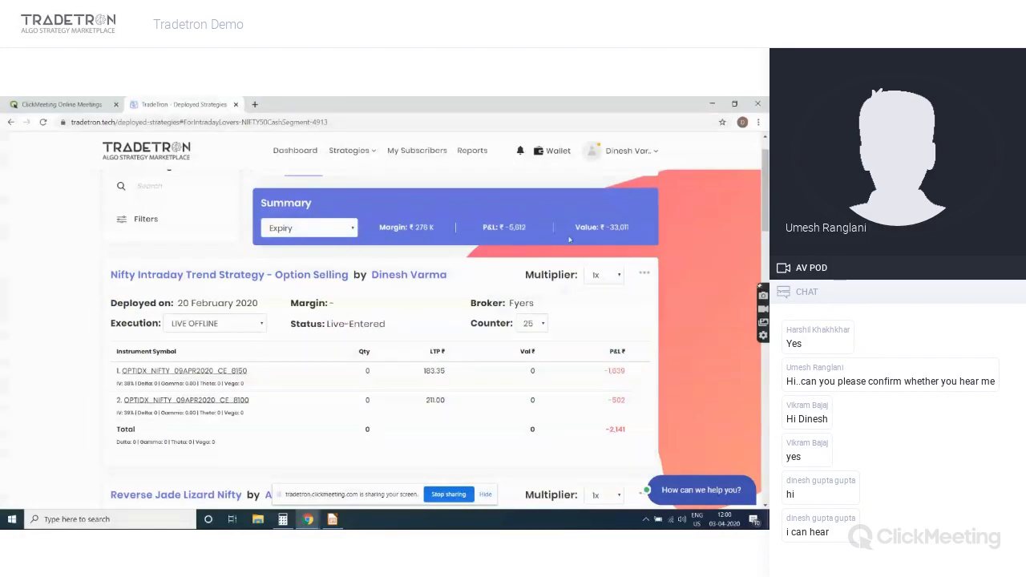
click(362, 156)
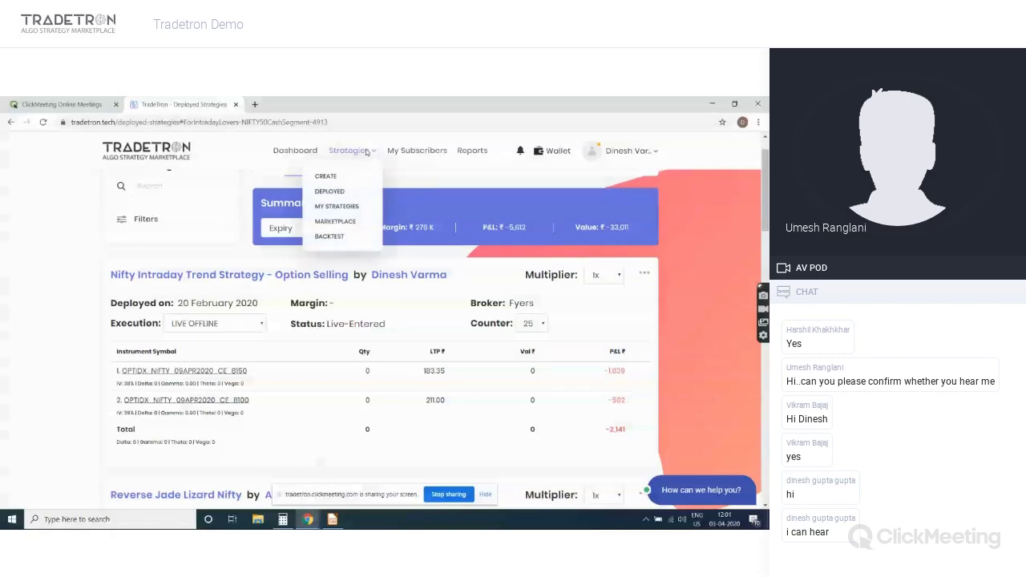
click(327, 177)
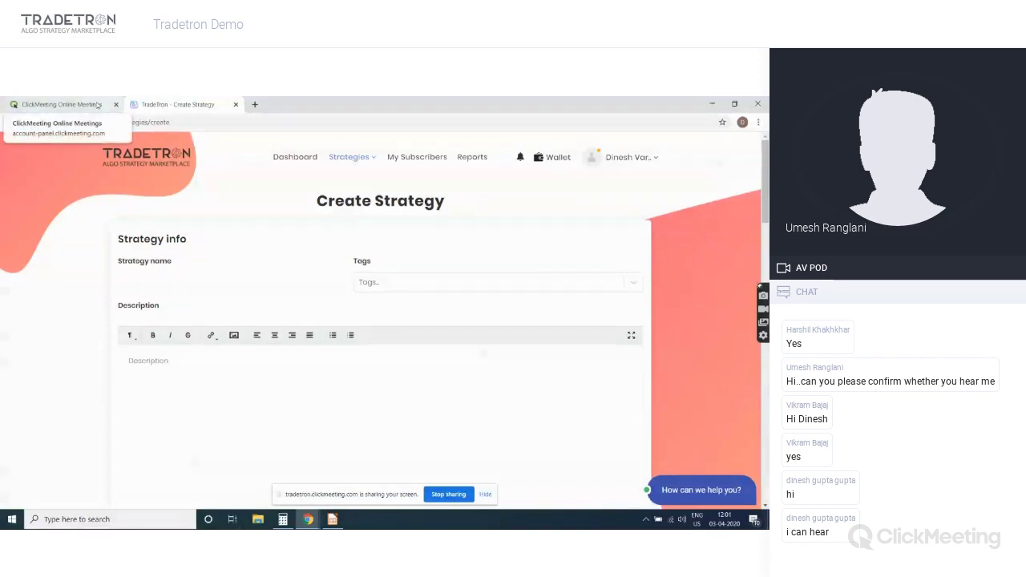
click(255, 104)
Open the TradeTron Webinars page from the 'we' suggestion, select its URL, and return to Create Strategy
text(we)
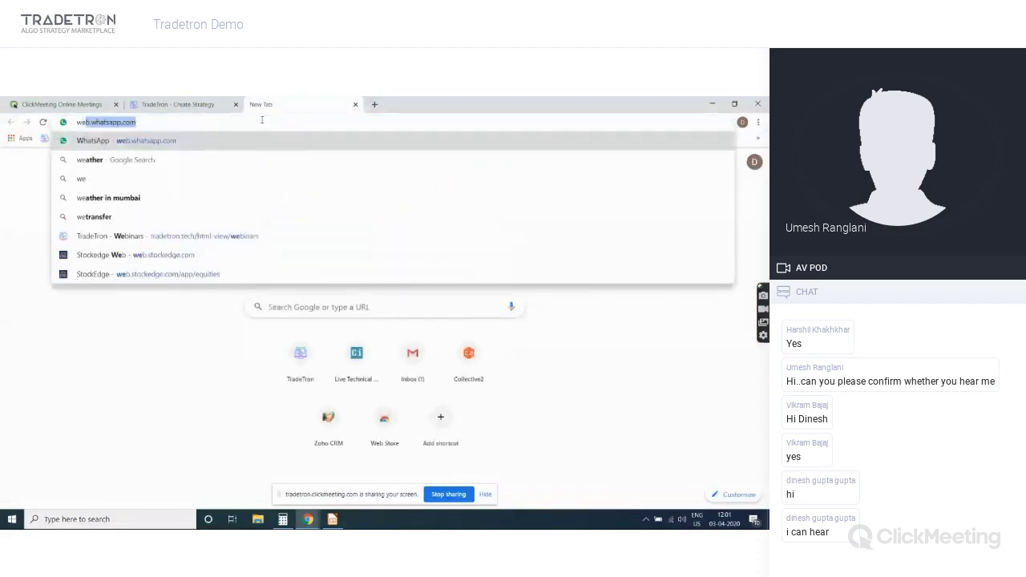
key(Down)
key(Down)
key(Down)
key(Down)
key(Down)
key(Return)
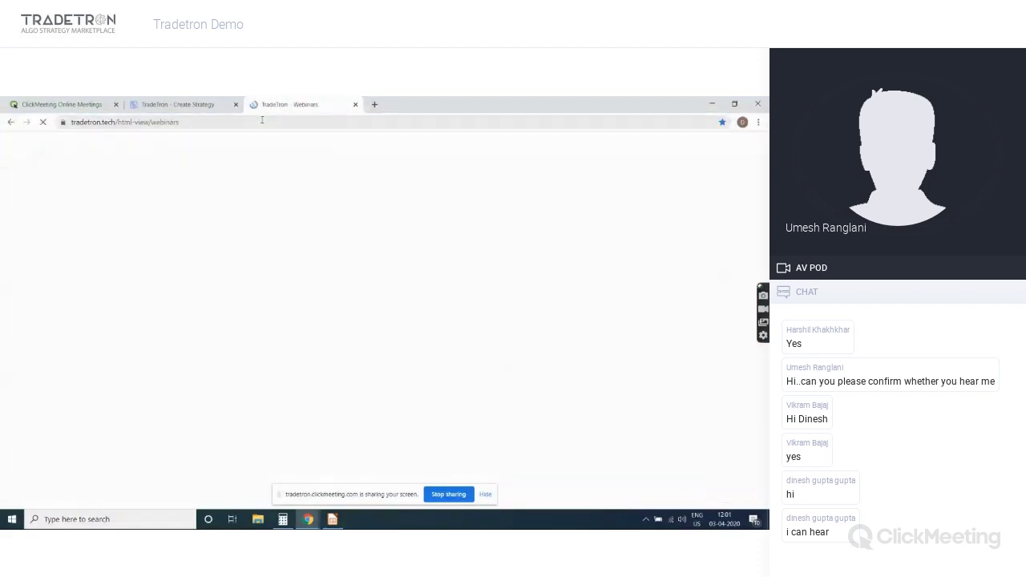
click(261, 119)
key(ctrl+c)
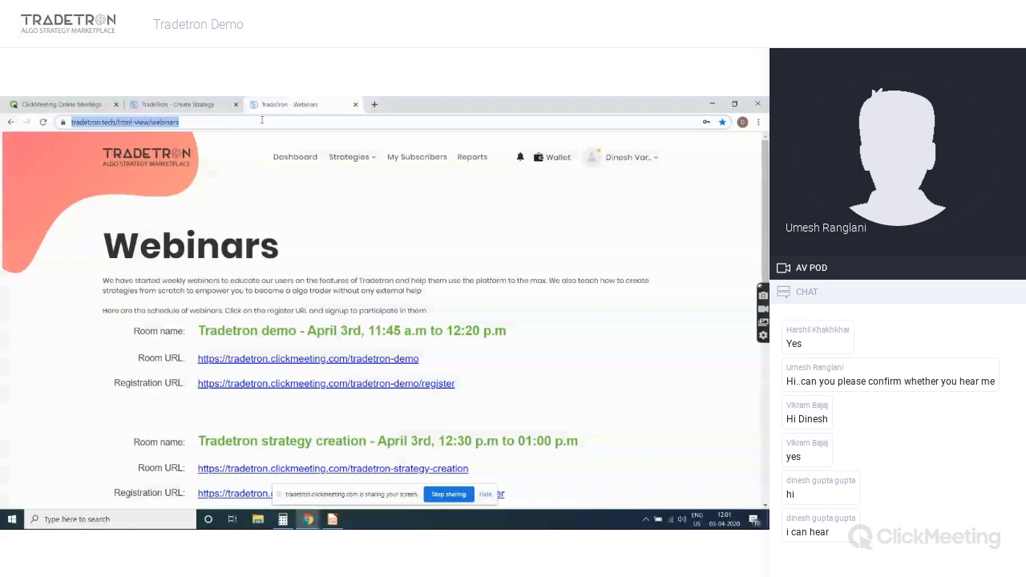
click(178, 104)
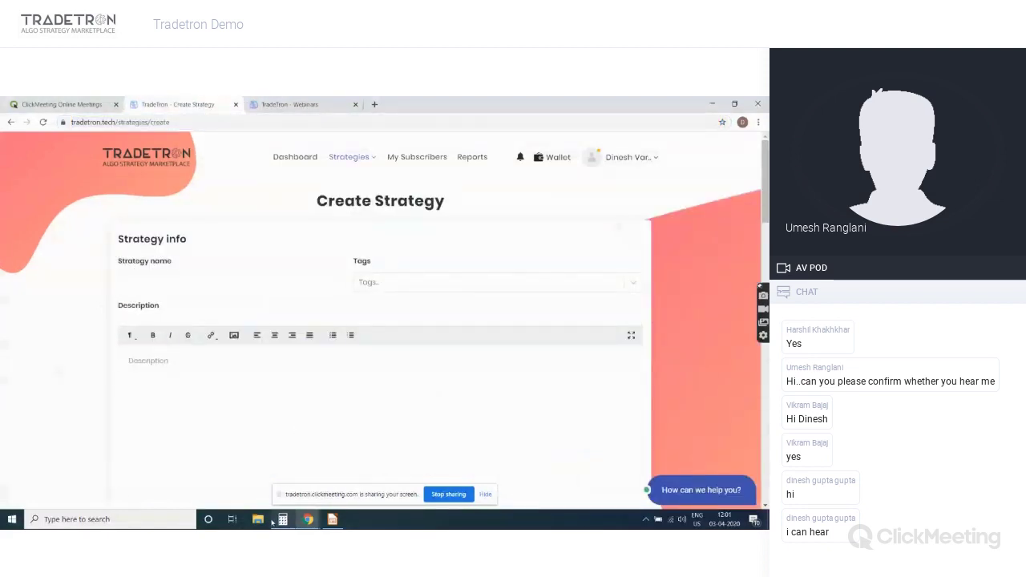
Paste and send the tradetron.tech/html-view/webinars link in the ClickMeeting chat, then switch back
mouse_move(308, 519)
click(317, 497)
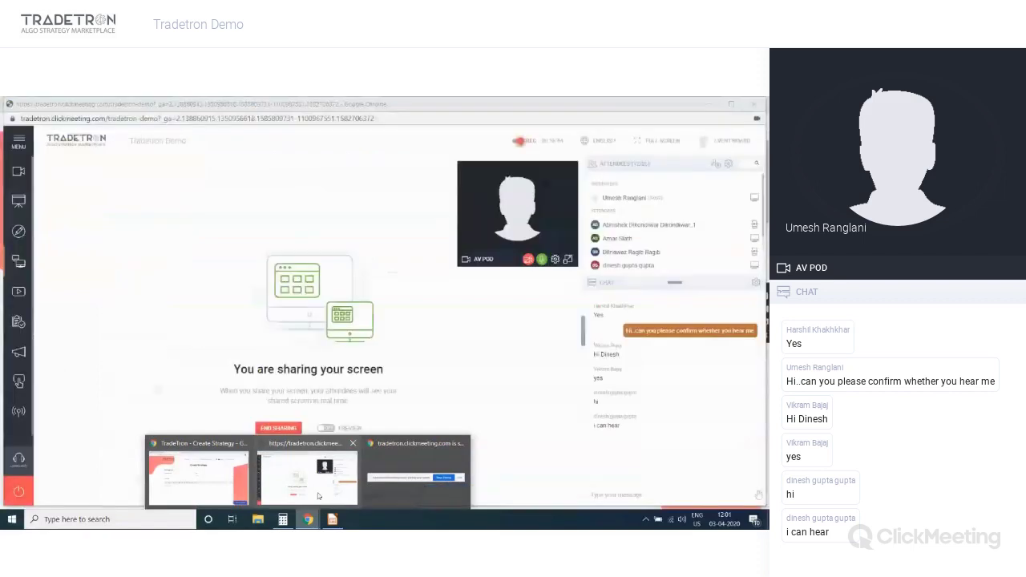
click(633, 495)
key(ctrl+v)
key(Return)
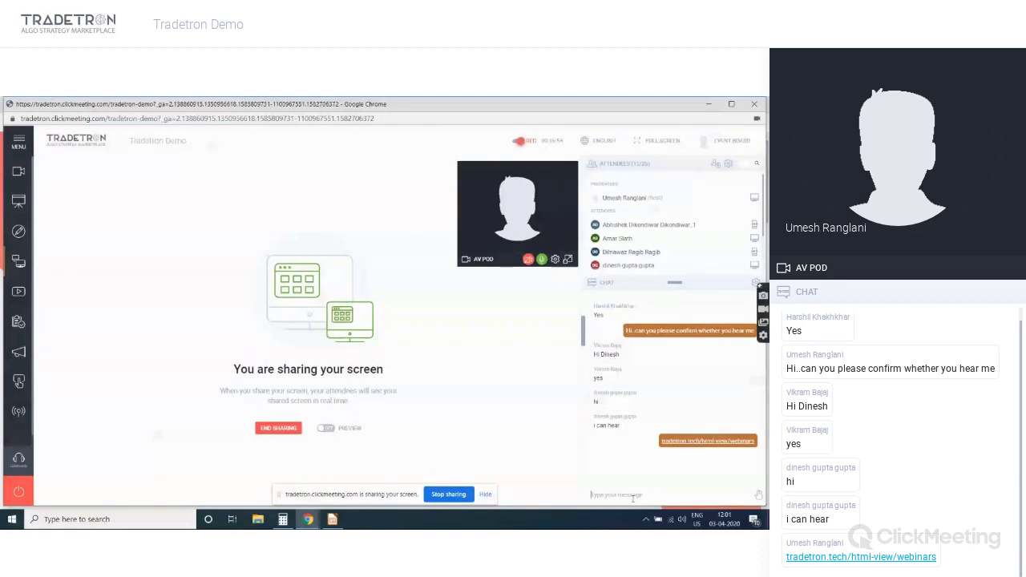
key(alt+Tab)
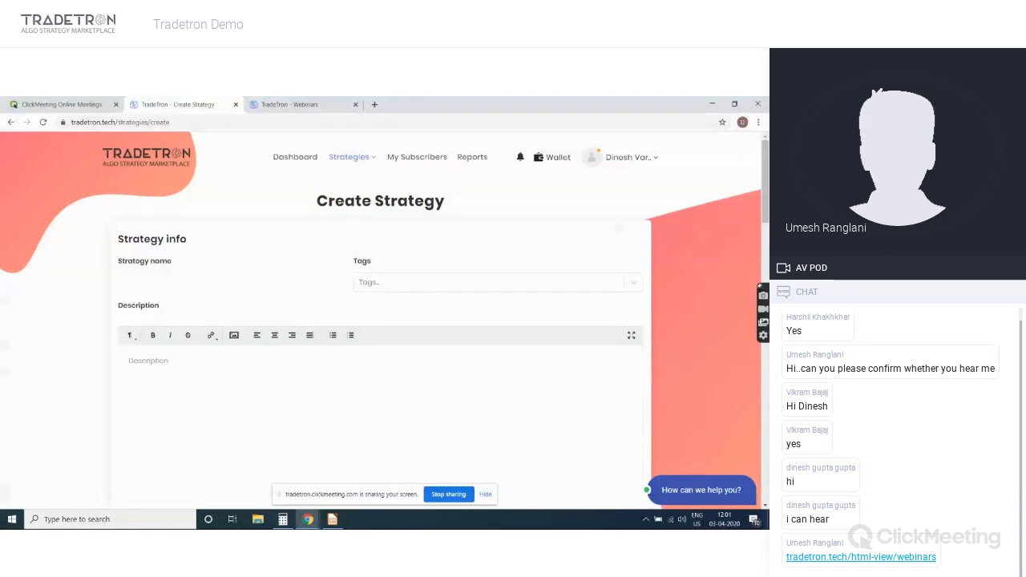
Scroll to the footer and open the Partners page listing brokers like Zerodha, Fyers and Alpaca
drag(767, 211, 765, 485)
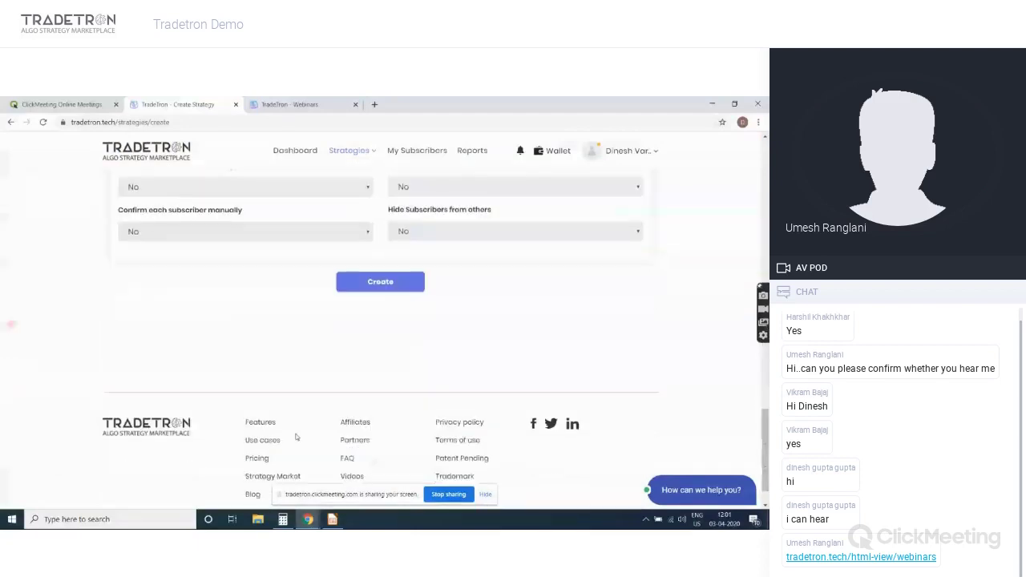
click(351, 440)
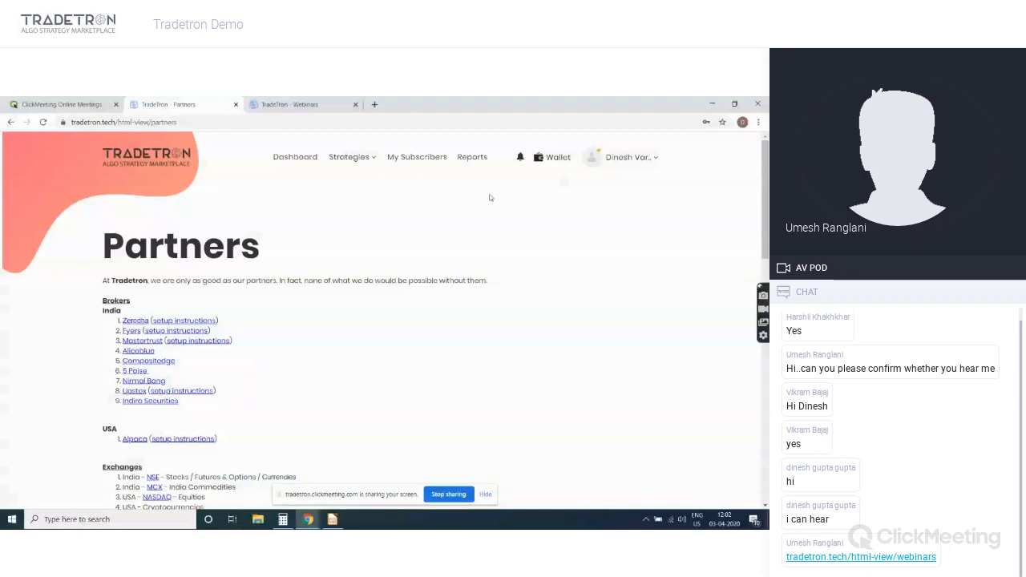
Show the Notifications settings from the account menu, then bring the Tradetron slide deck forward
click(630, 158)
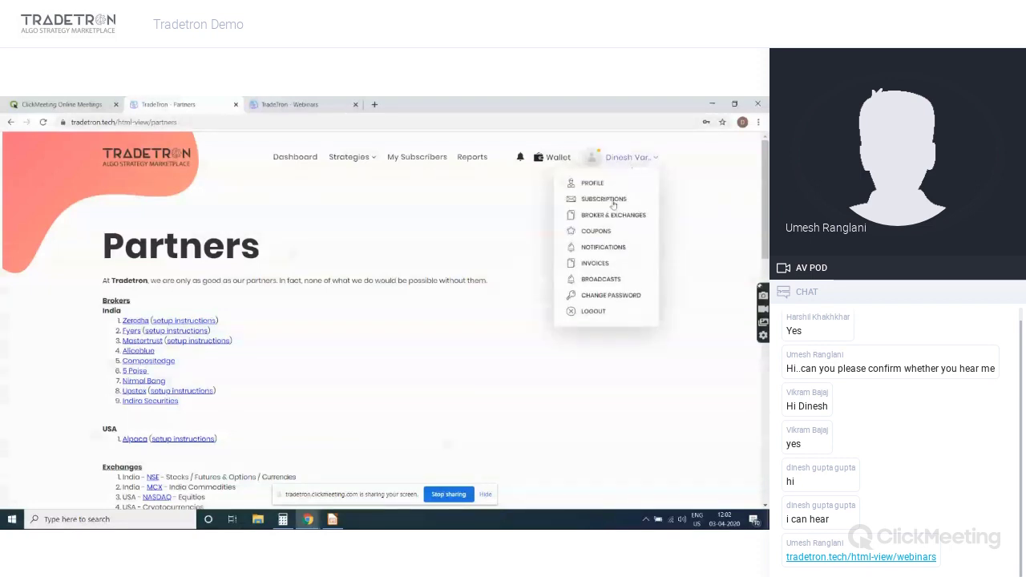
click(606, 248)
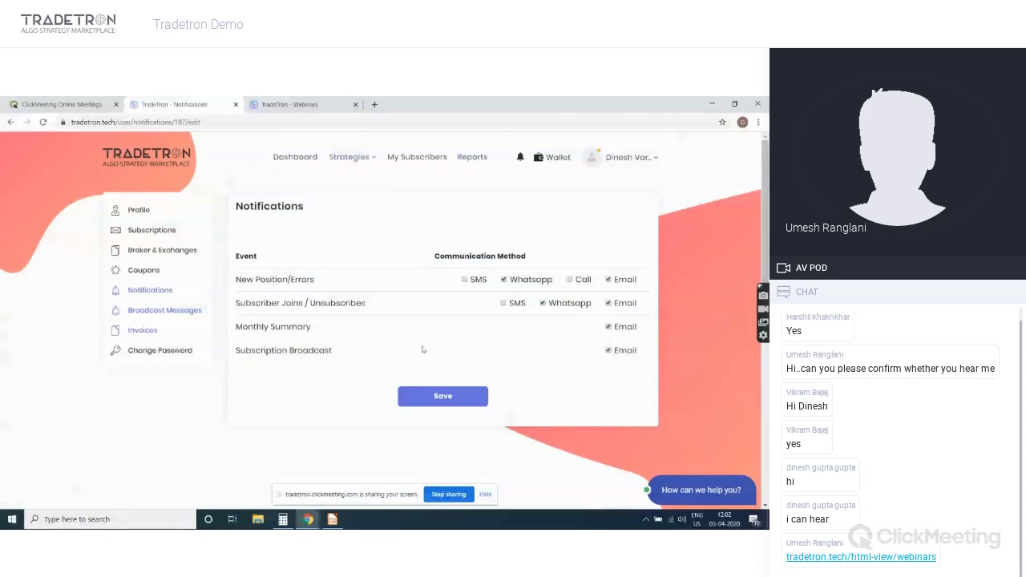
click(332, 519)
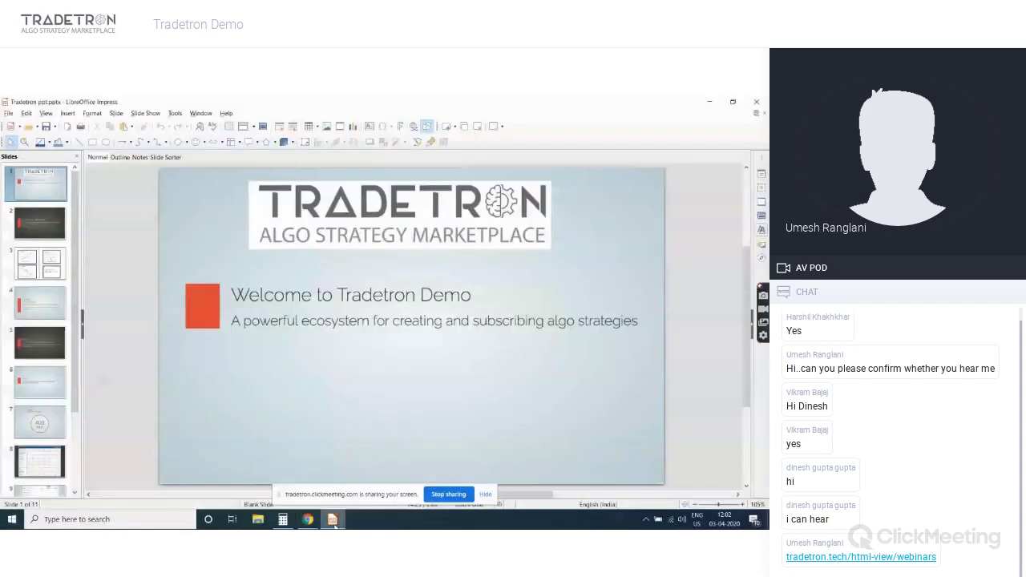
Show slide 3 on directional vs non-directional markets, then return to Tradetron's Notifications page
click(51, 263)
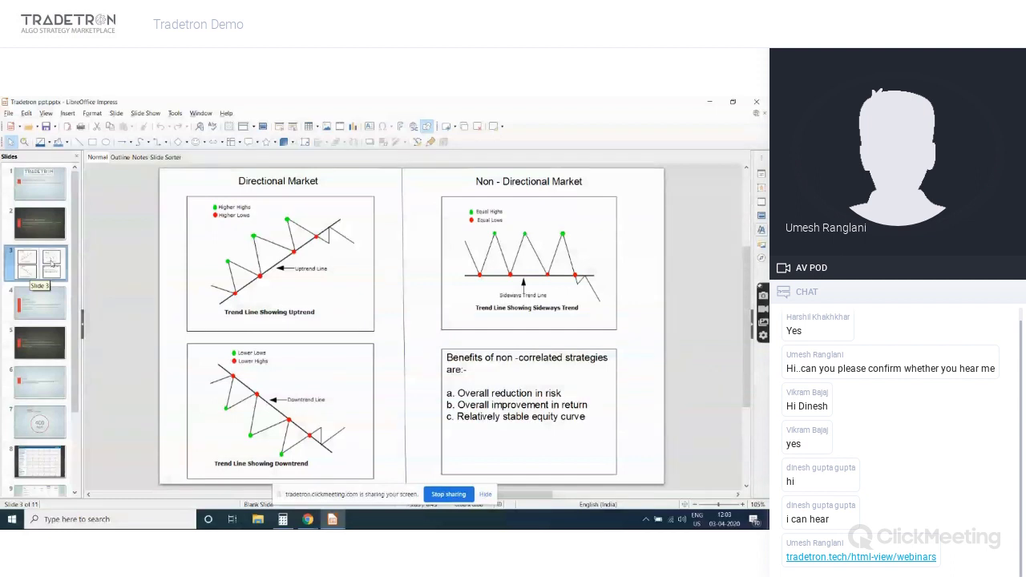
key(alt+Tab)
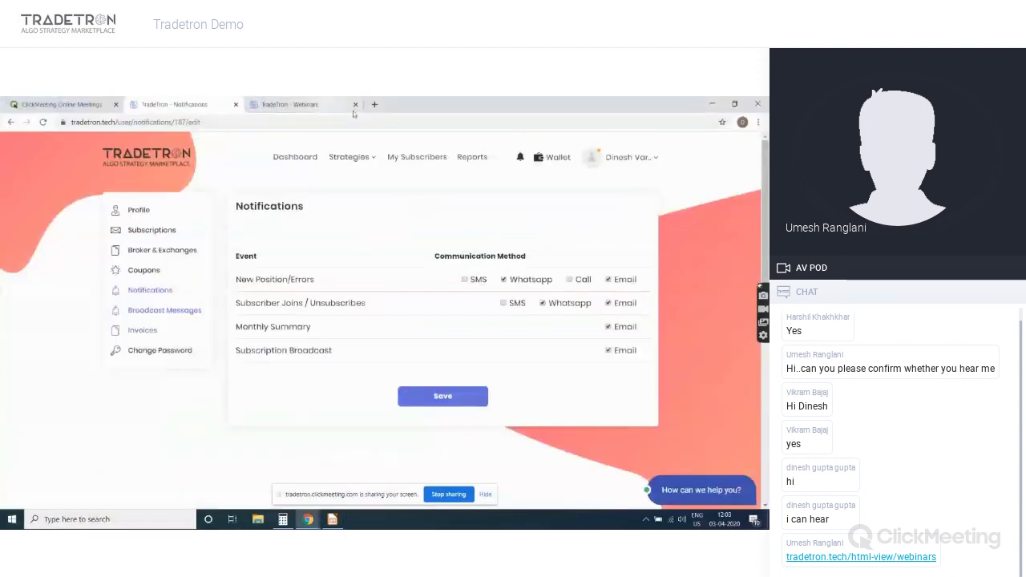
Open Reports and view the day-to-day PnL stats for Pi - Parent
click(471, 158)
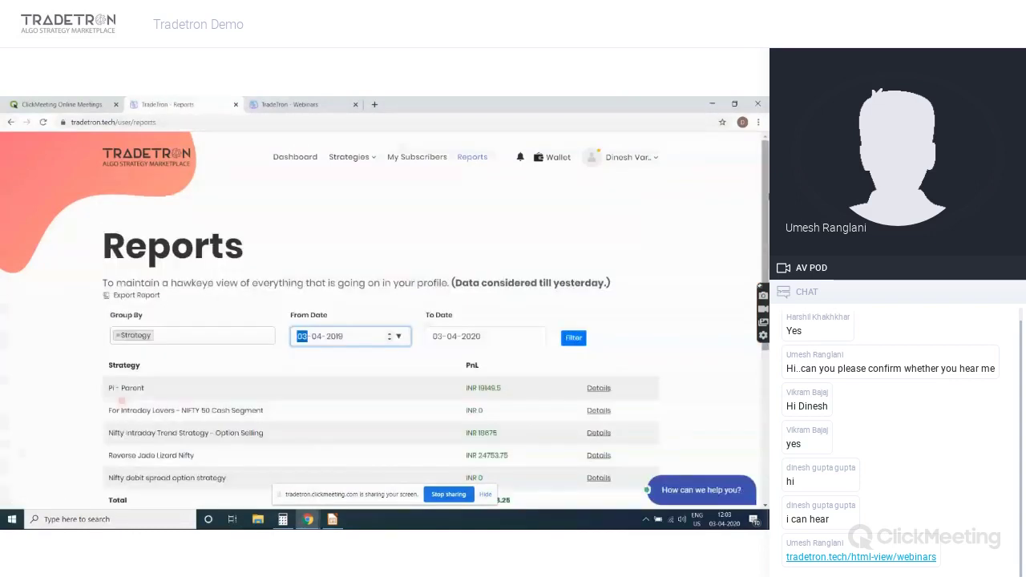
scroll(385, 316, down, 1)
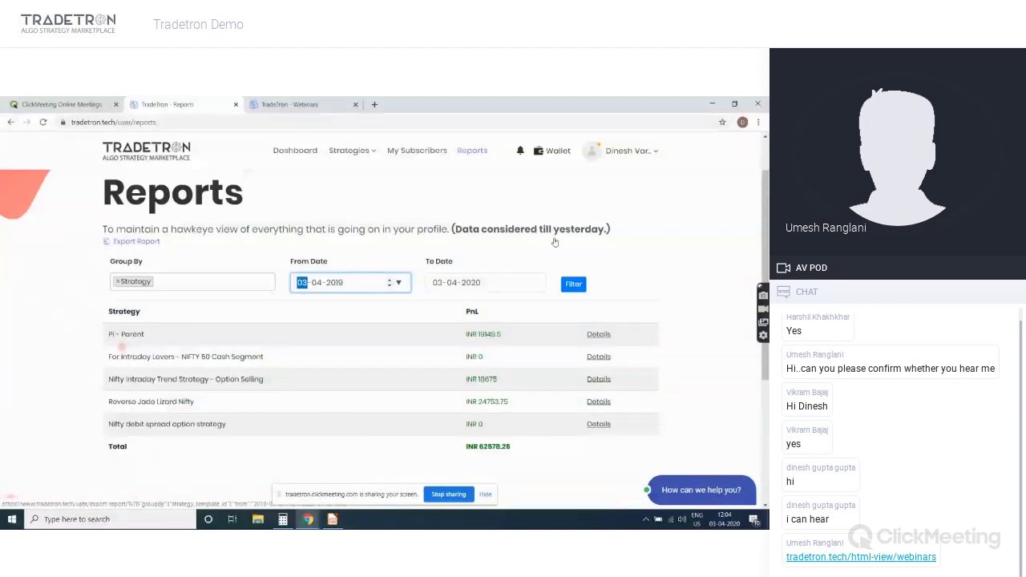
click(596, 334)
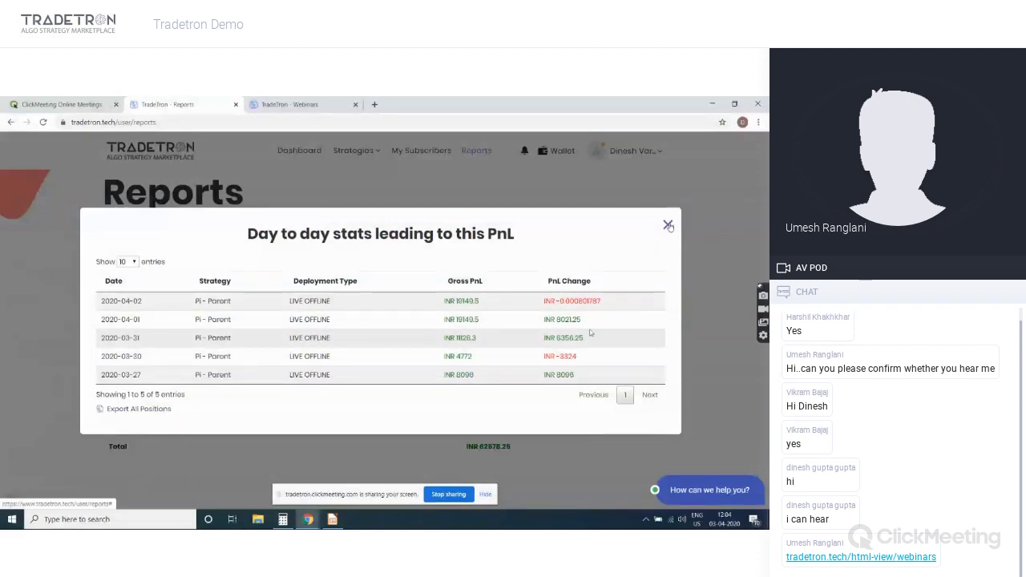
click(669, 225)
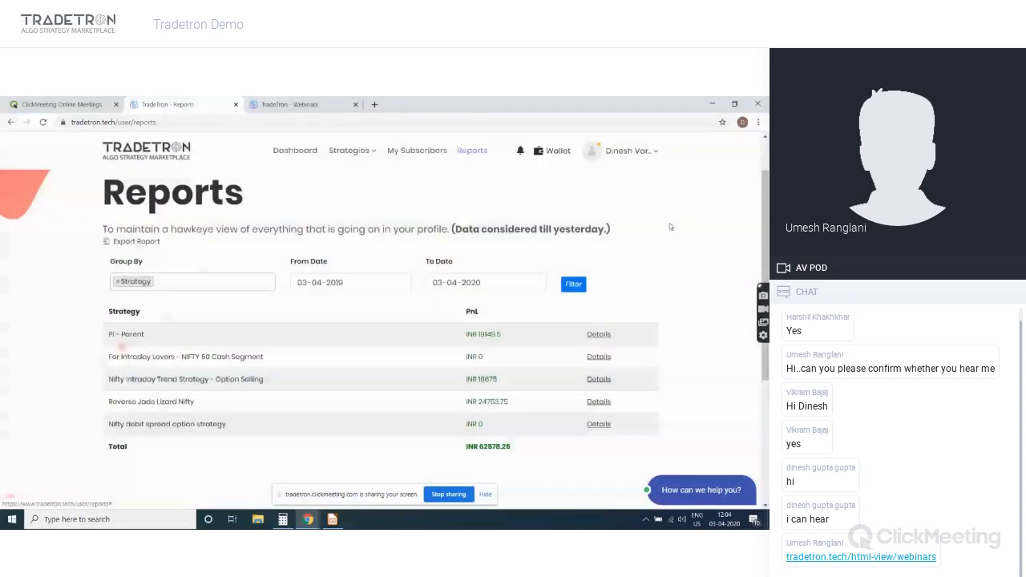
Browse three pages of daily stats for Nifty Intraday Trend Strategy
click(598, 378)
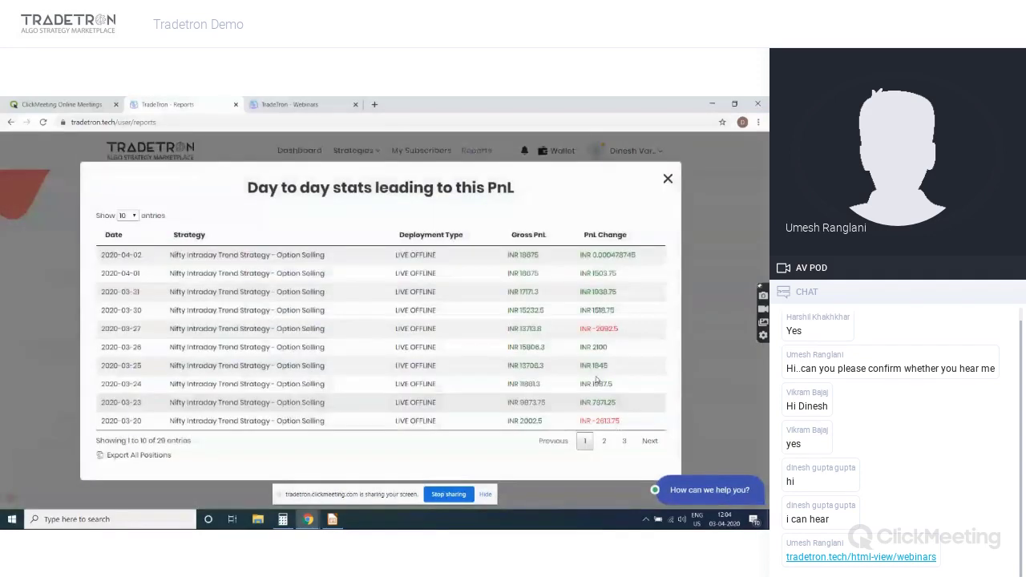
click(604, 440)
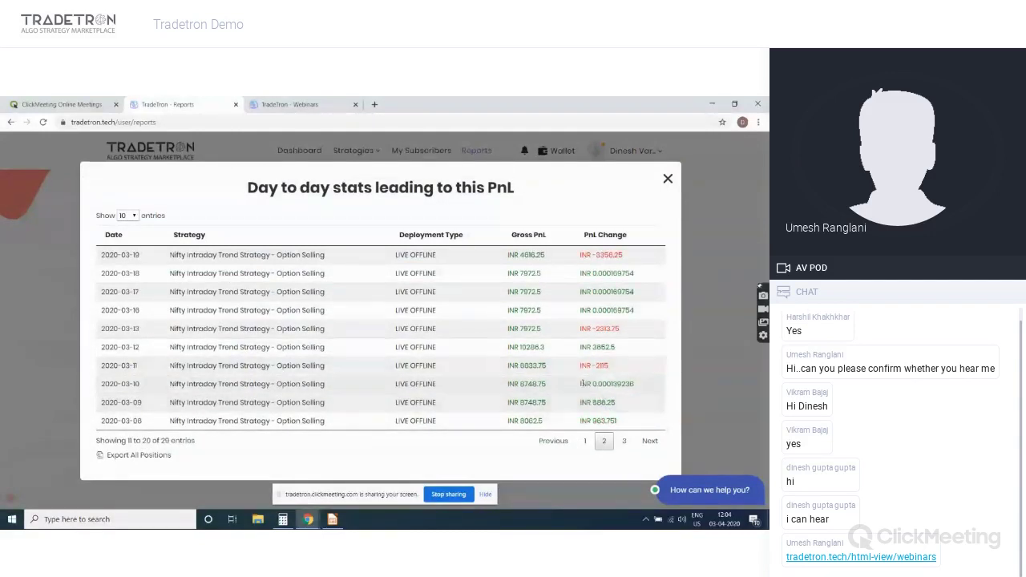
click(623, 442)
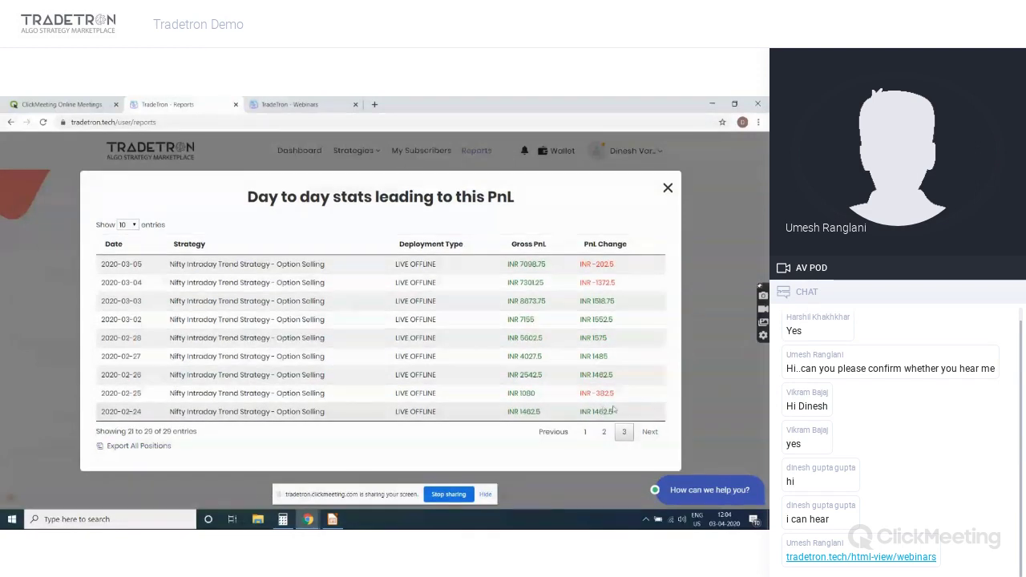
click(667, 190)
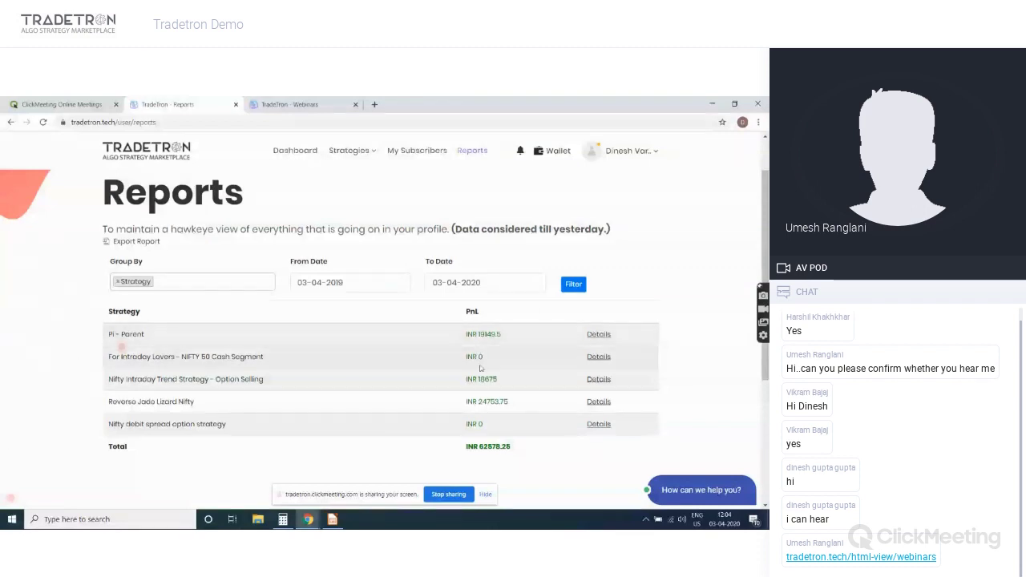
Review daily stats for Pi - Parent and Reverse Jade Lizard Nifty, then scroll to the INR 62578.25 total
click(599, 337)
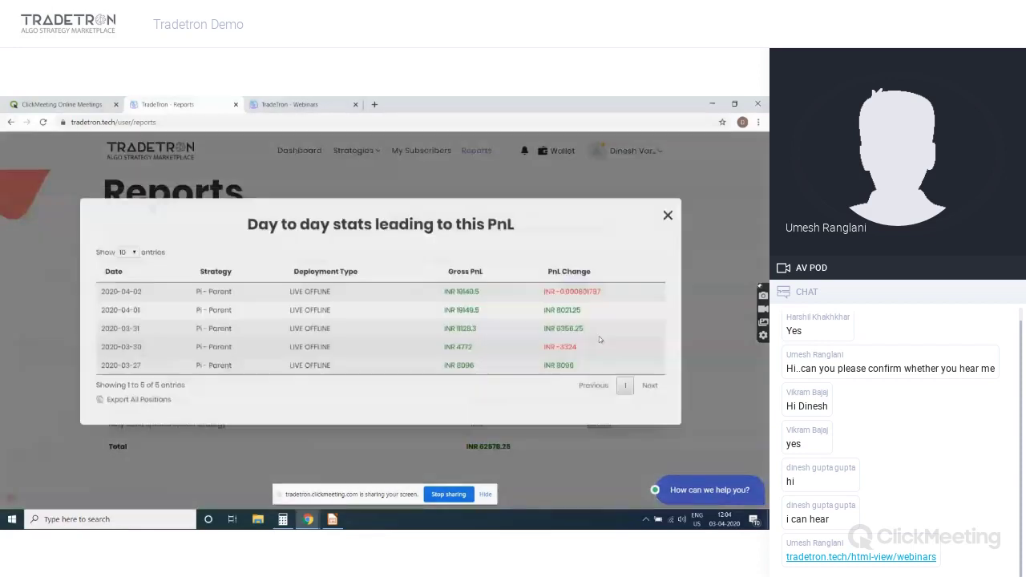
click(667, 219)
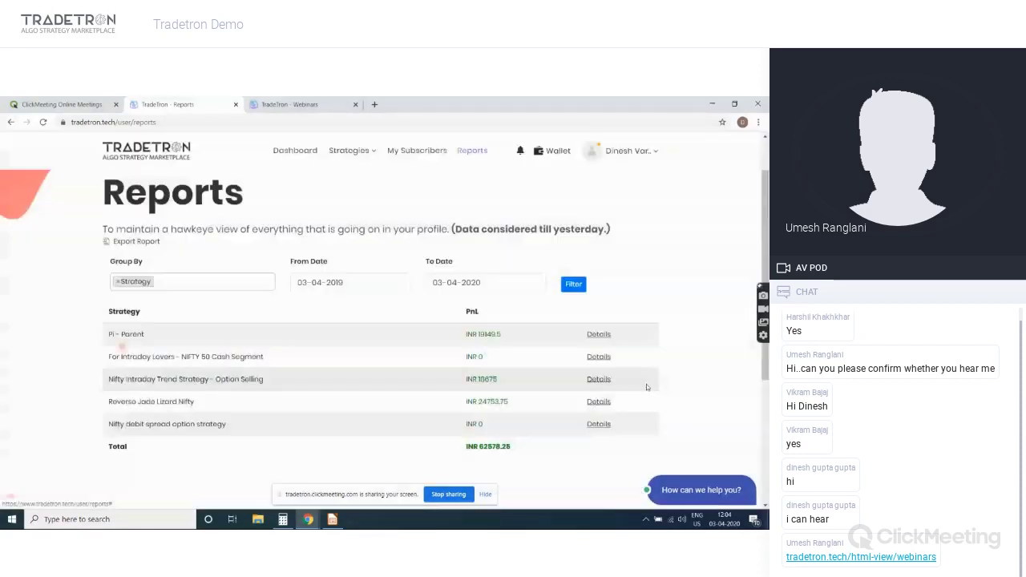
click(599, 400)
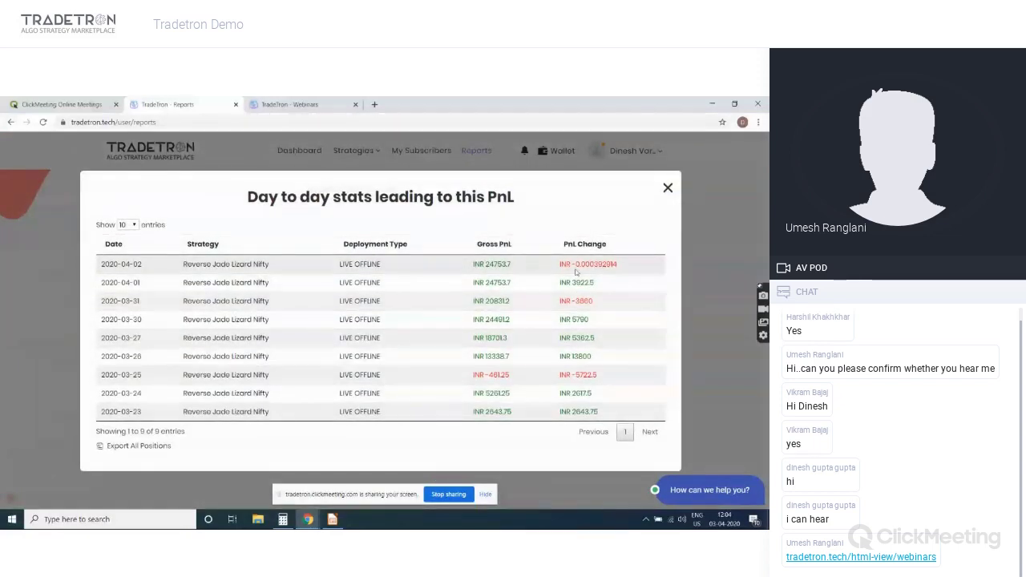
click(668, 190)
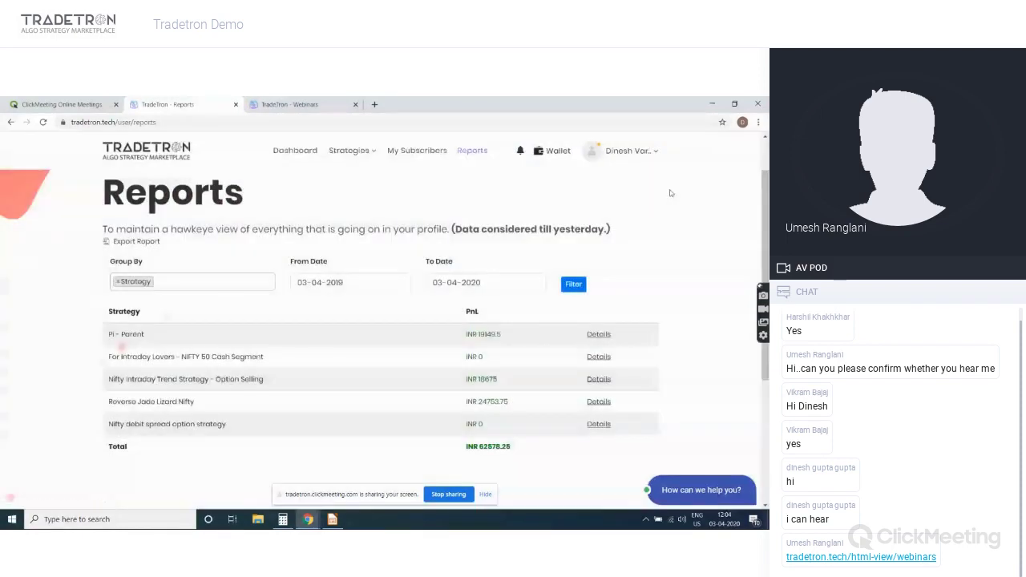
scroll(605, 346, down, 5)
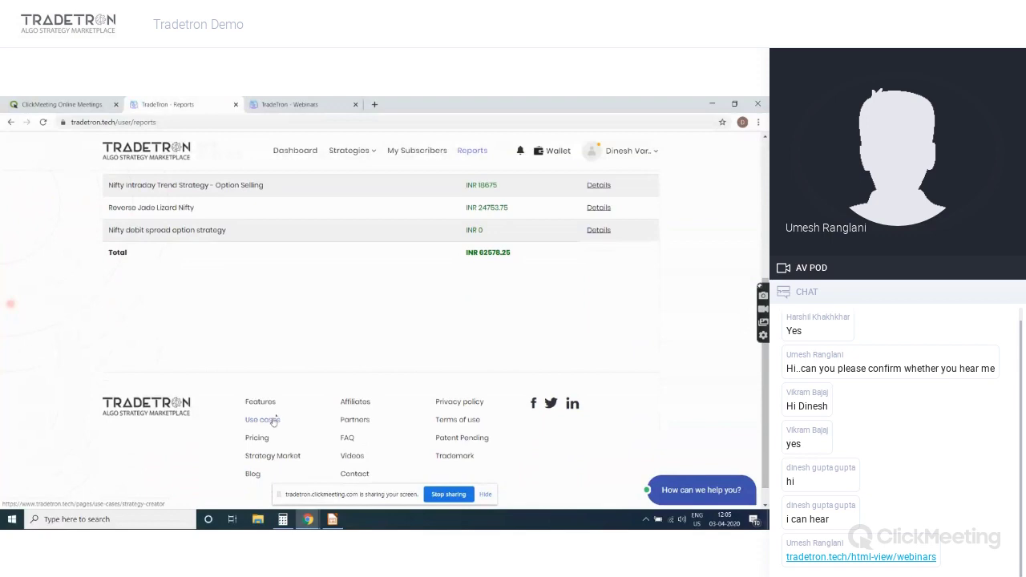
Show yearly pricing (Retail 10000, Portfolio Managers 50000, Funds/Institutions 150000) and scroll to the feature table
click(262, 419)
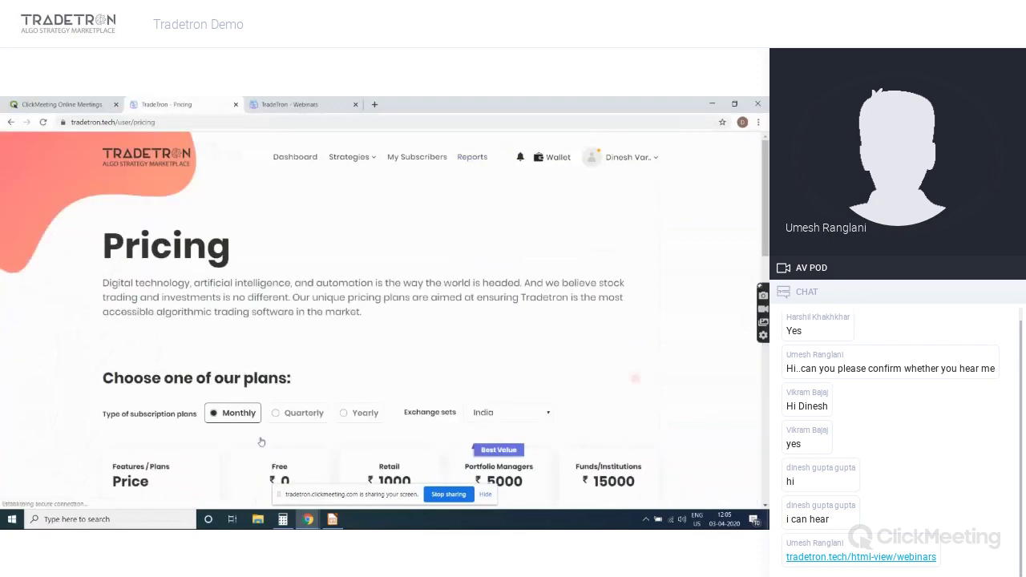
click(380, 411)
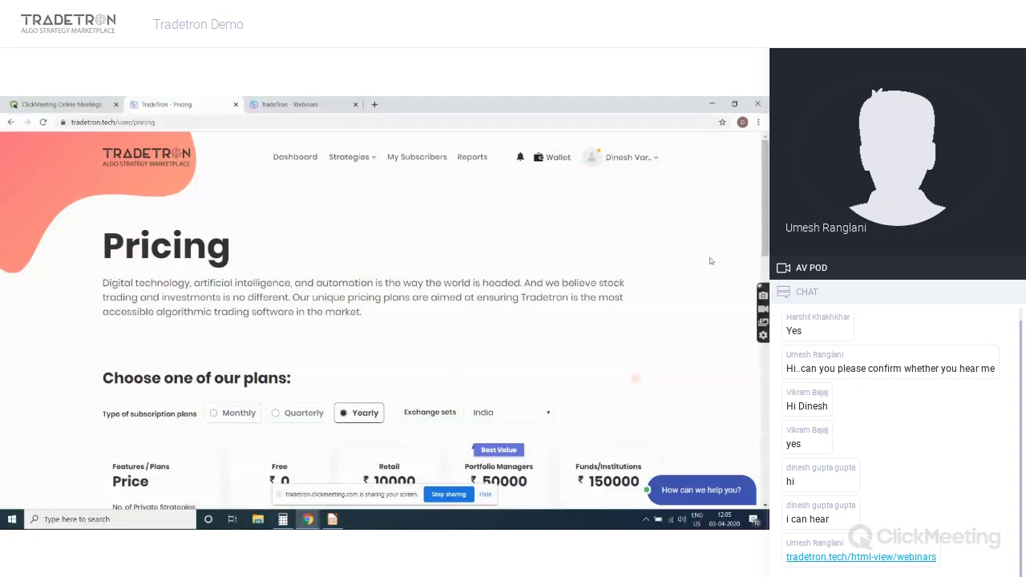
scroll(385, 320, down, 3)
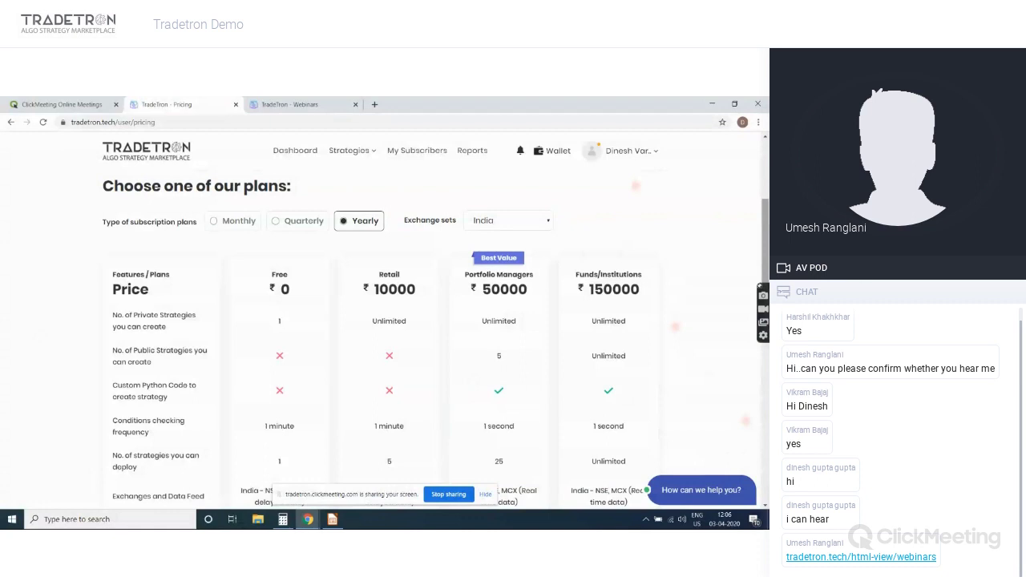
click(233, 220)
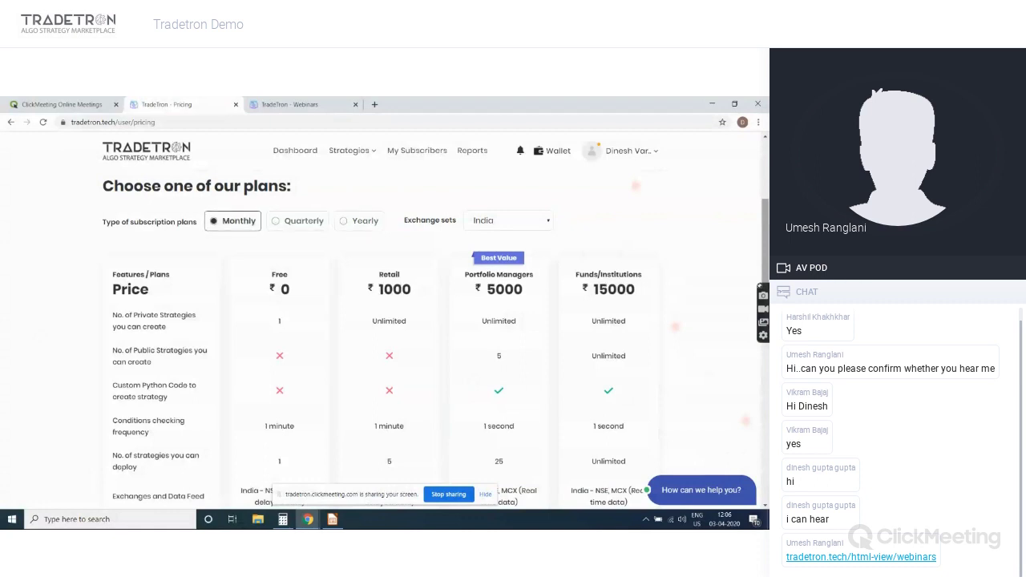
click(298, 220)
click(361, 221)
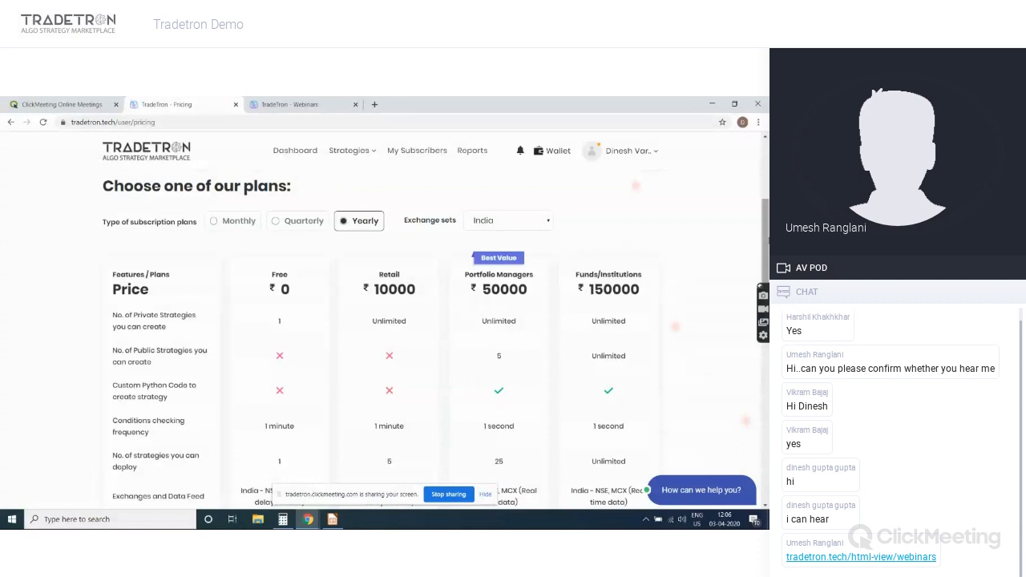
scroll(436, 340, down, 2)
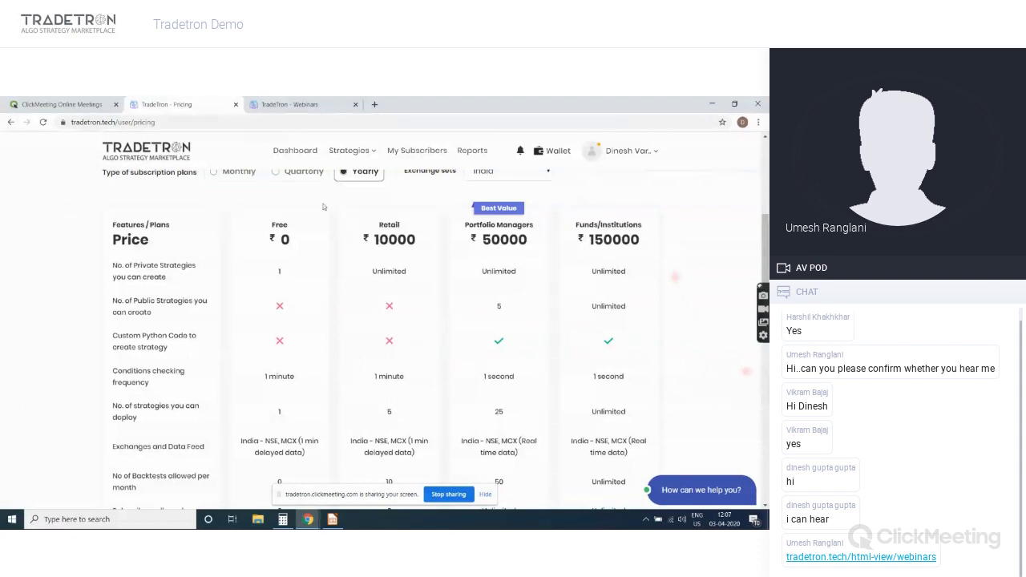
click(299, 173)
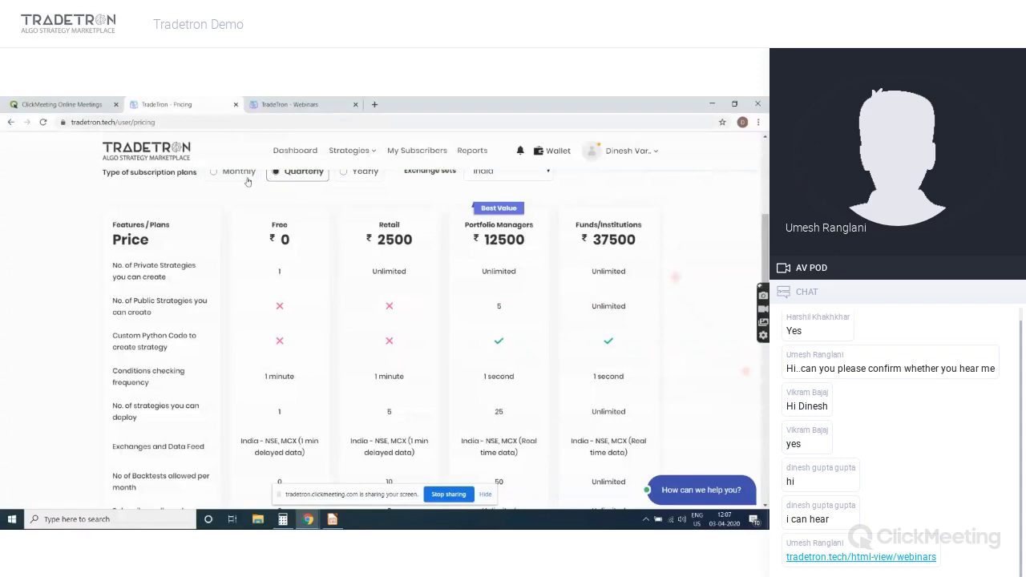
click(352, 173)
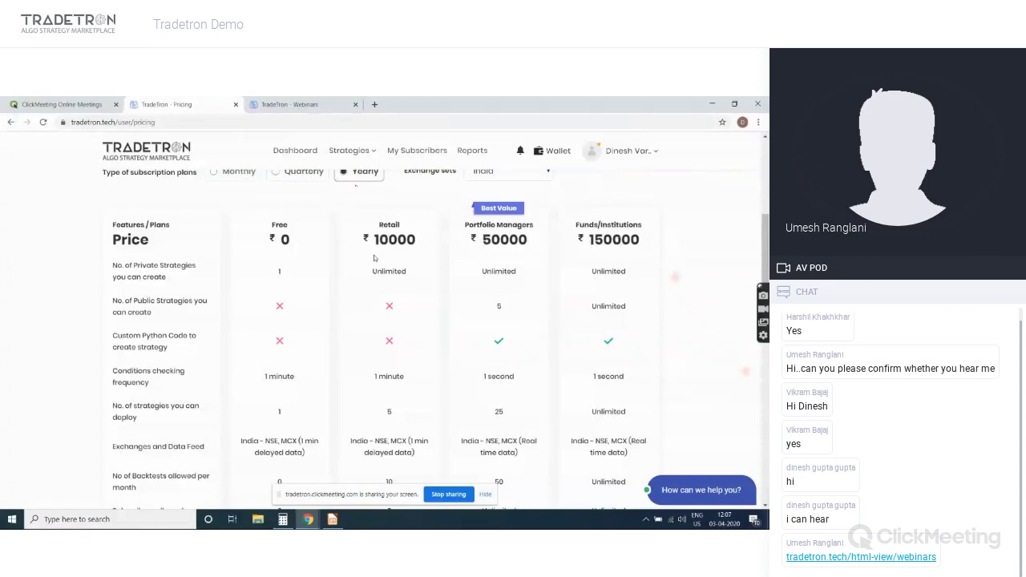
double_click(391, 413)
double_click(388, 270)
double_click(389, 425)
click(377, 414)
scroll(378, 414, down, 3)
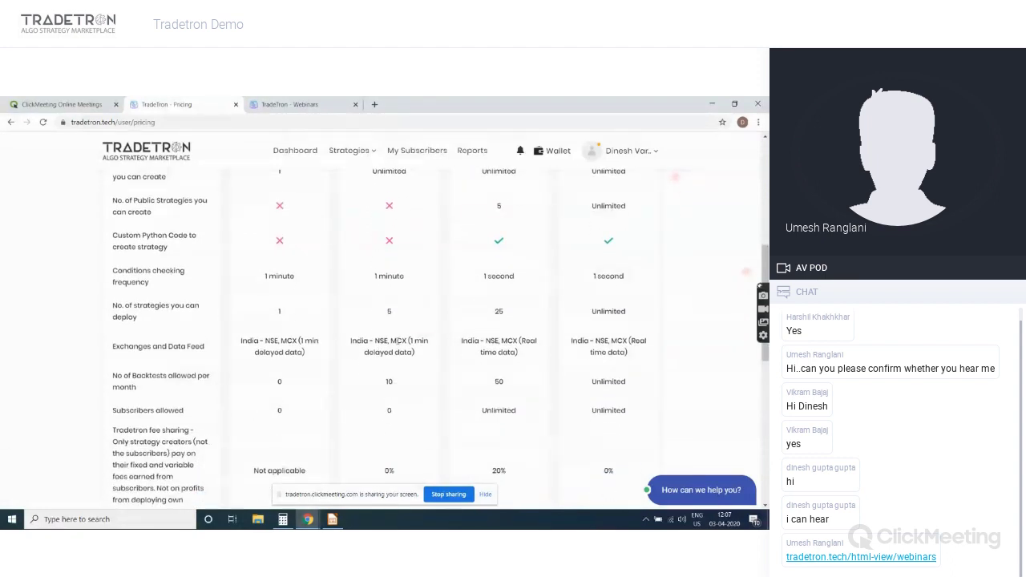
triple_click(397, 341)
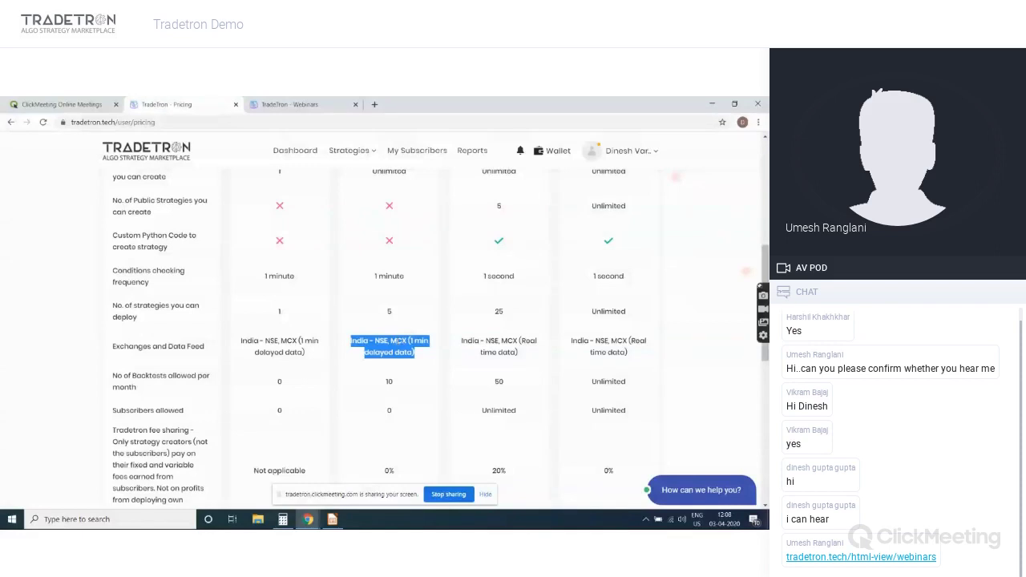
double_click(388, 381)
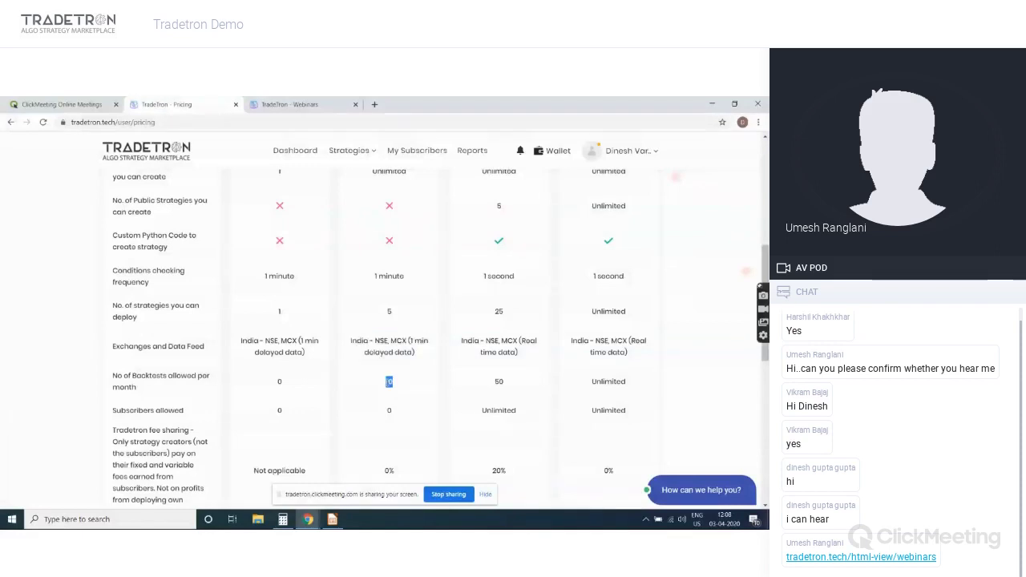
scroll(387, 384, down, 3)
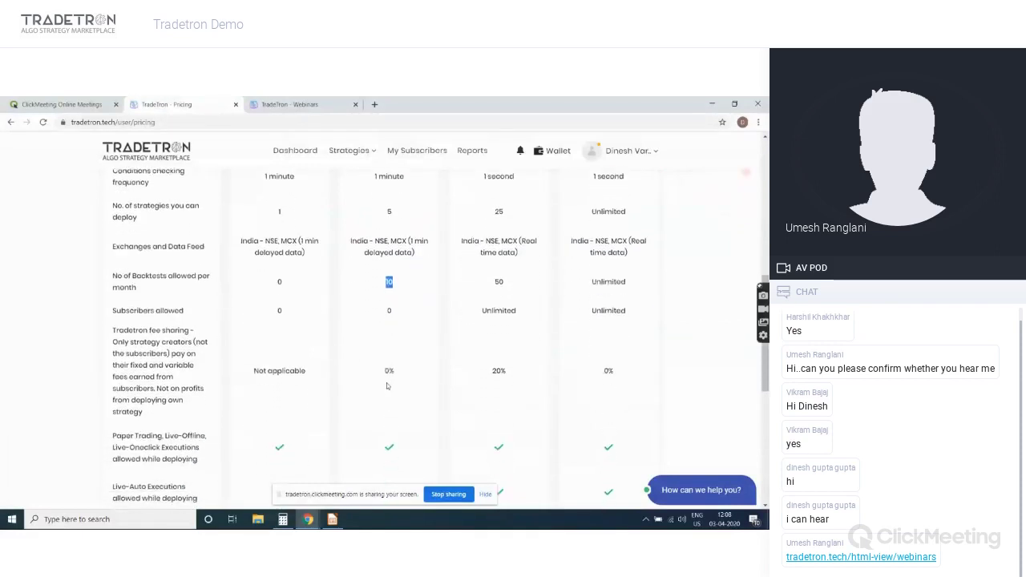
scroll(387, 385, down, 2)
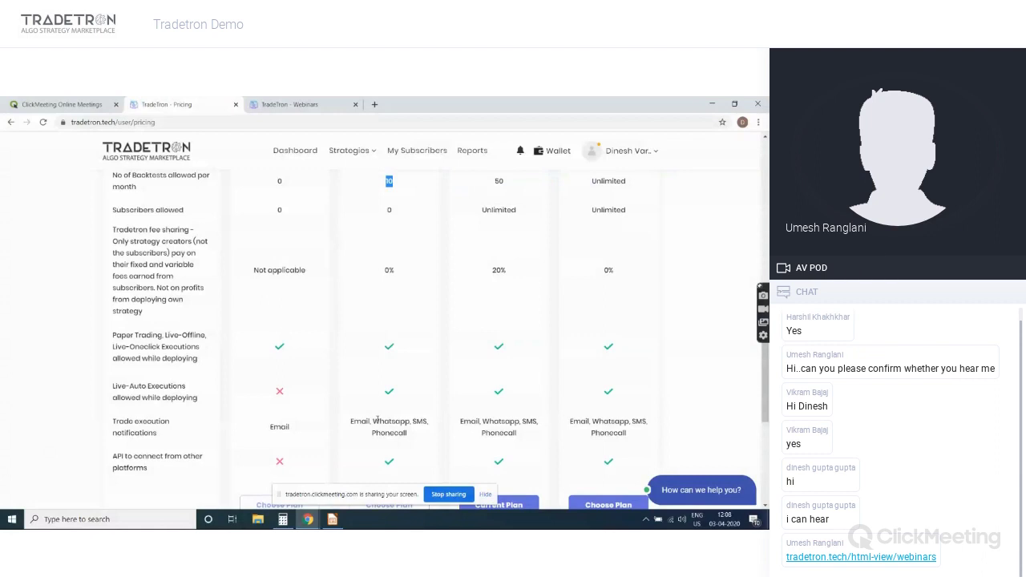
scroll(378, 419, up, 8)
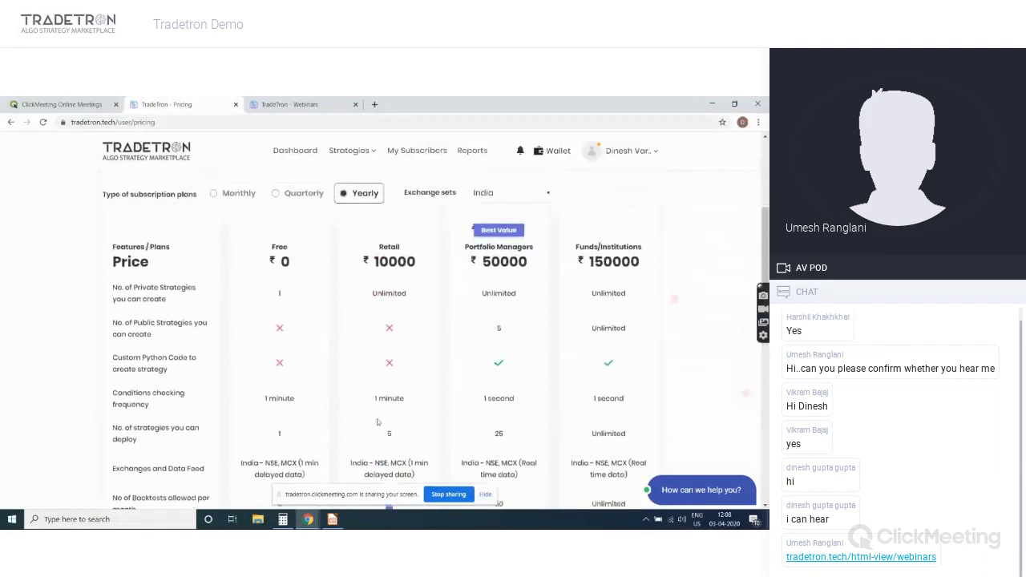
scroll(378, 422, up, 1)
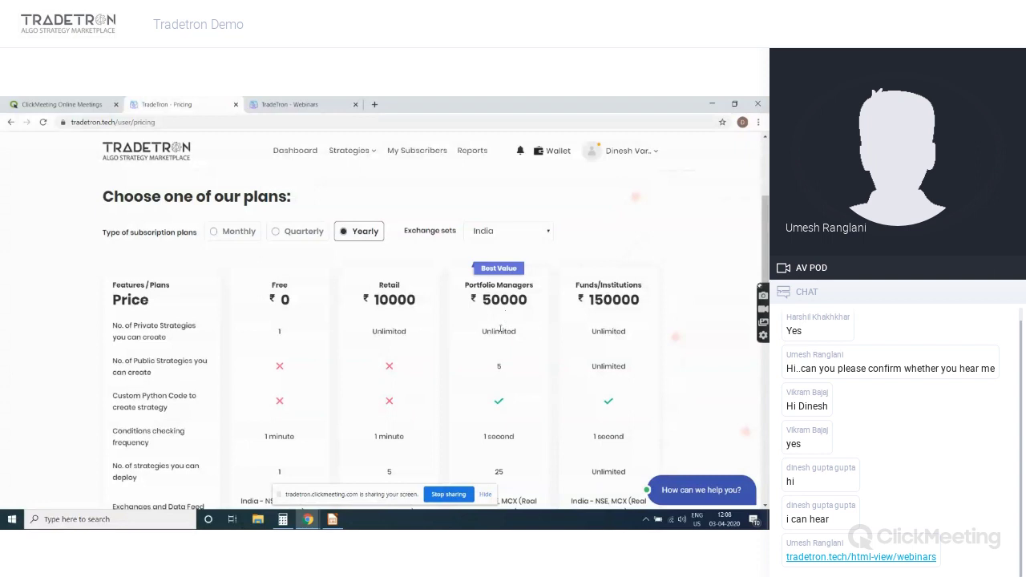
scroll(502, 409, down, 1)
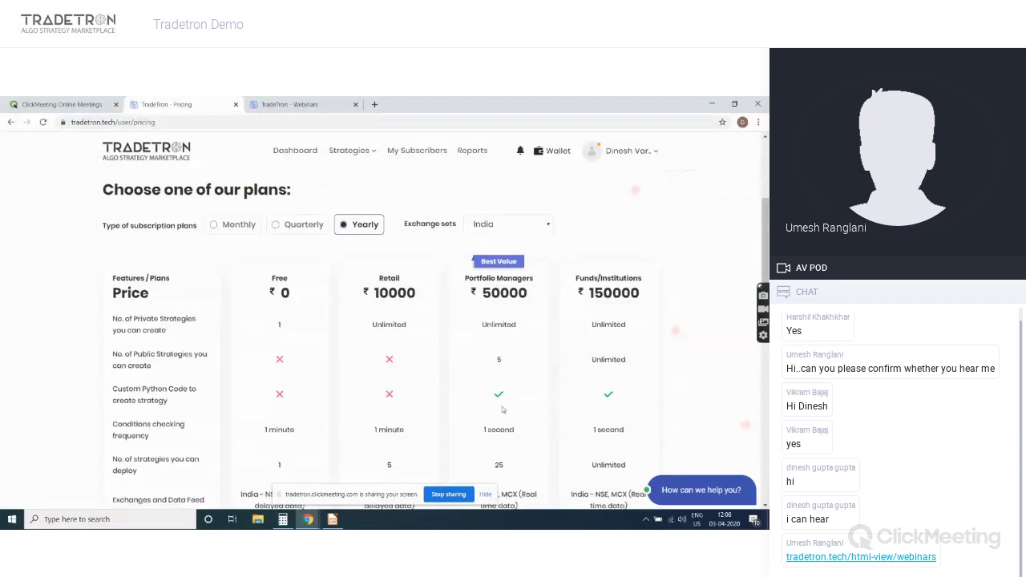
scroll(502, 410, down, 1)
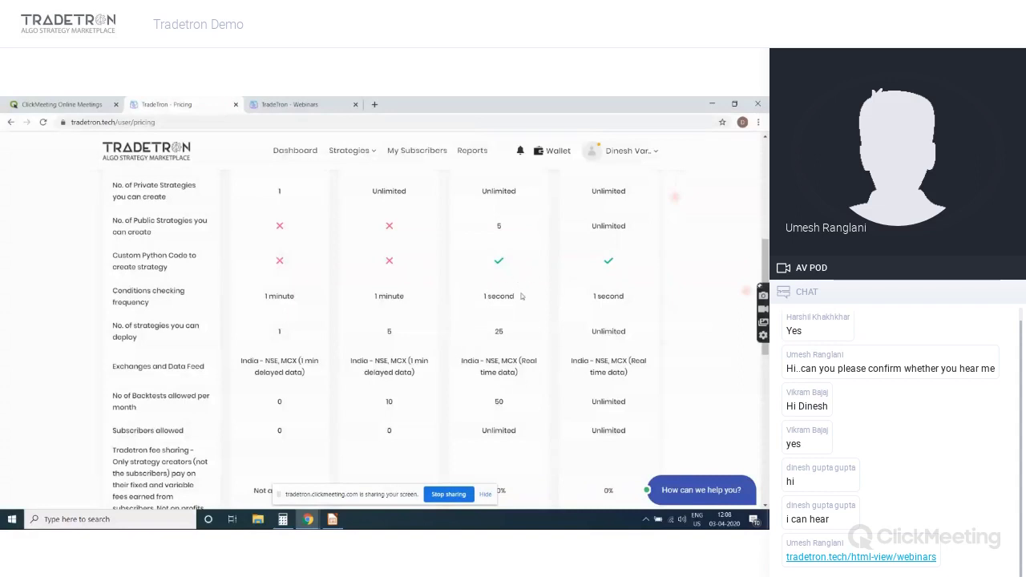
scroll(490, 266, up, 3)
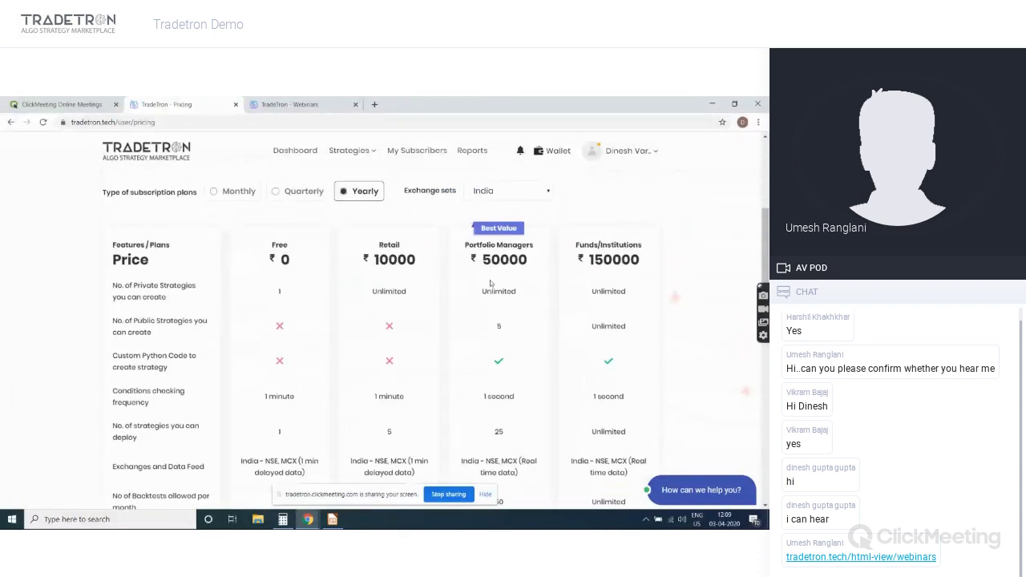
double_click(499, 432)
click(500, 335)
scroll(500, 335, down, 3)
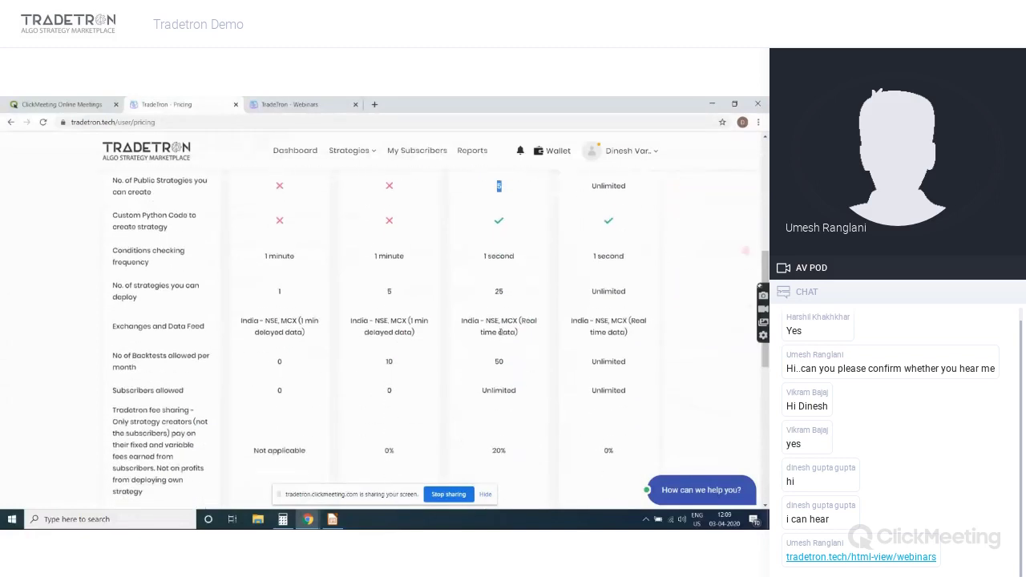
scroll(499, 335, down, 1)
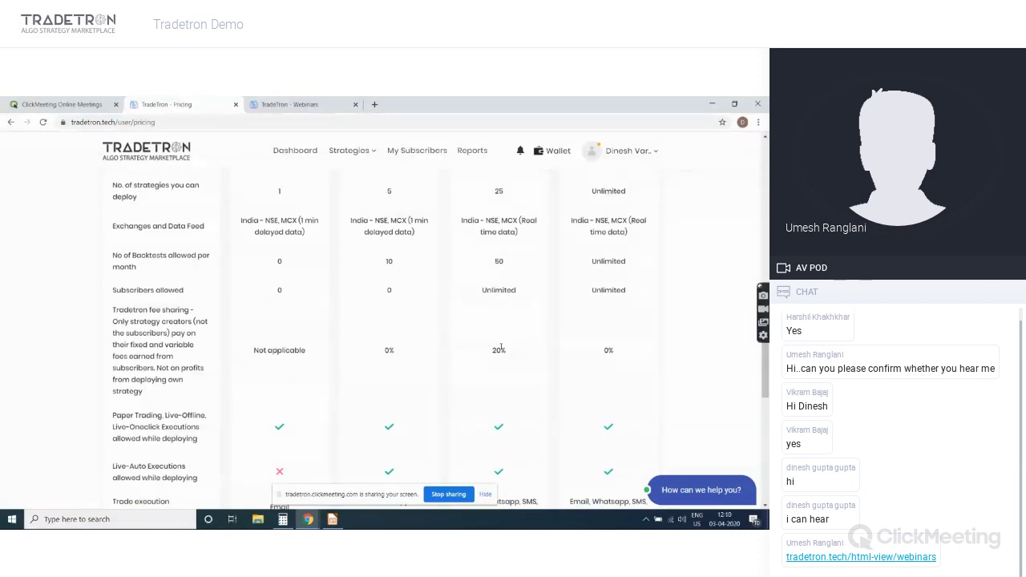
drag(509, 351, 503, 351)
drag(502, 351, 492, 351)
click(498, 334)
scroll(498, 334, down, 2)
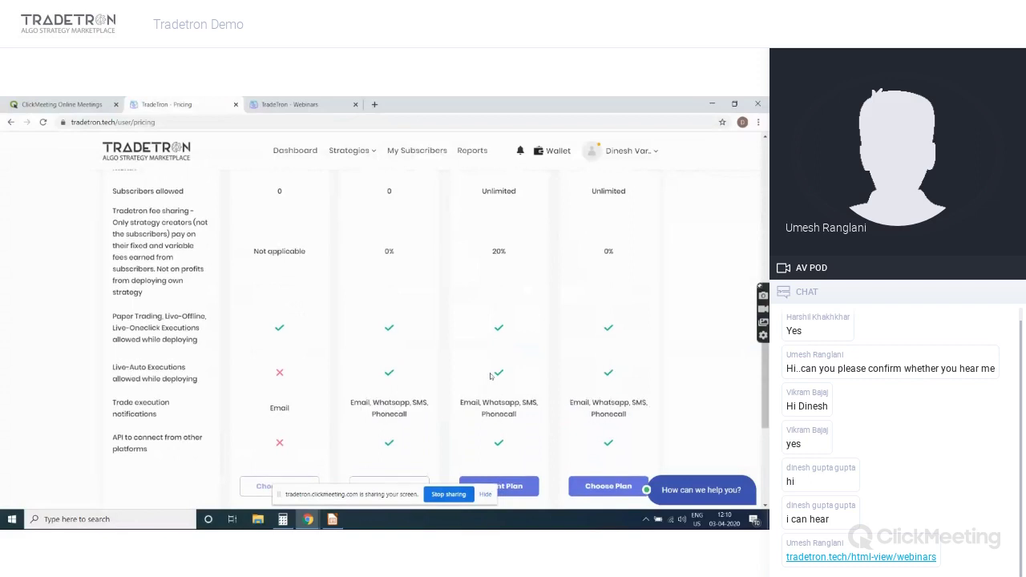
scroll(490, 376, up, 5)
scroll(490, 376, up, 2)
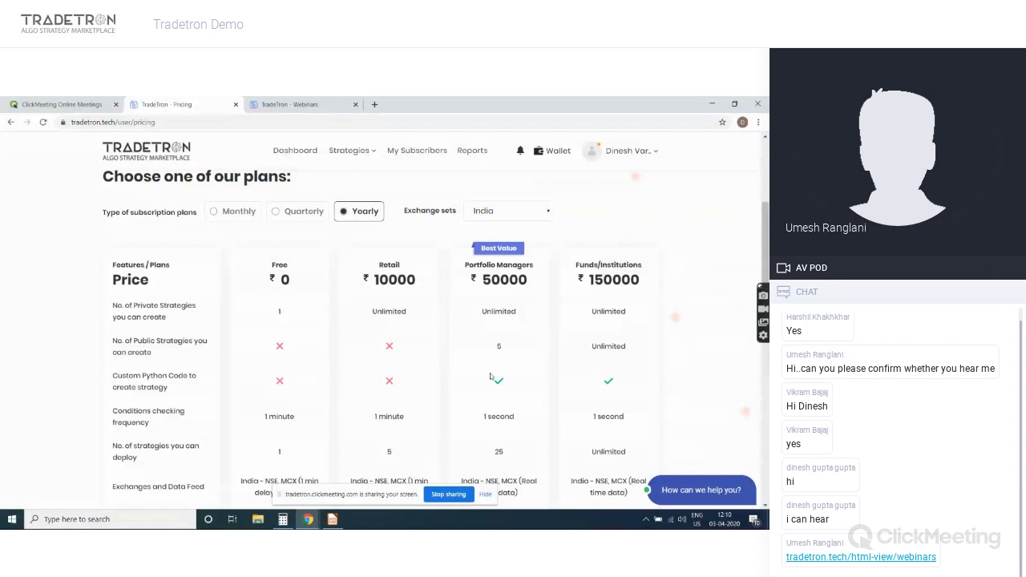
scroll(491, 376, down, 2)
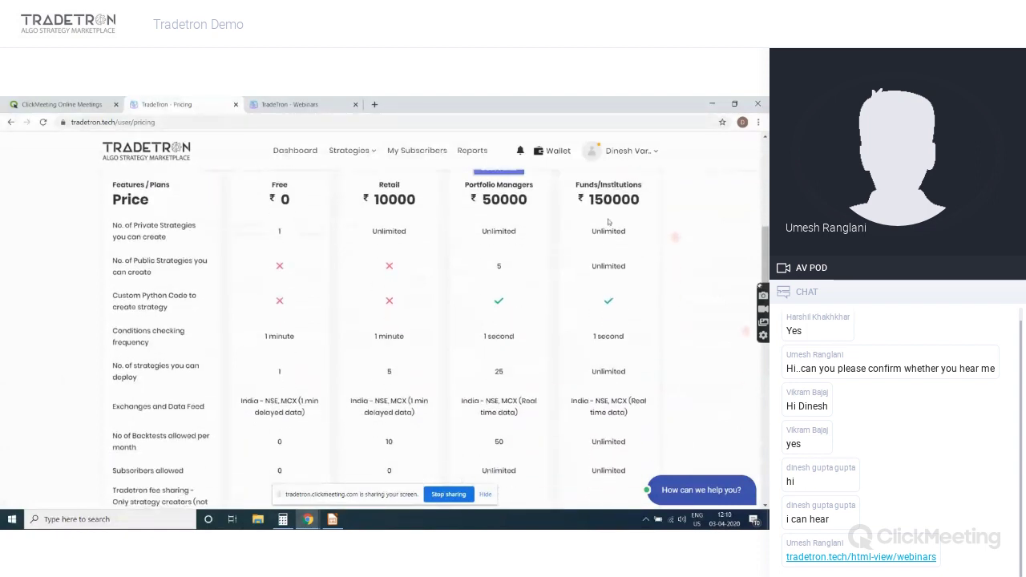
double_click(609, 215)
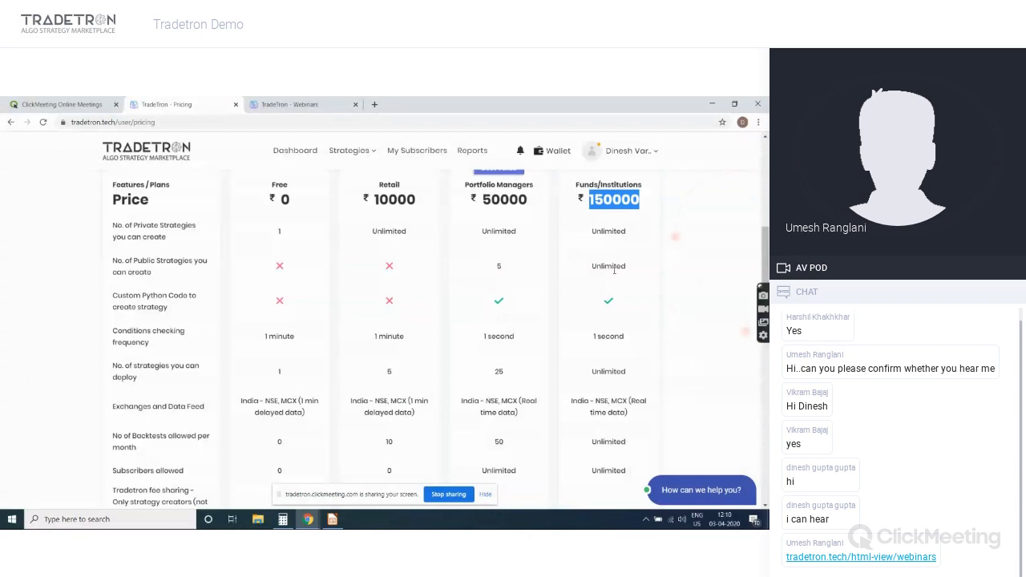
click(604, 398)
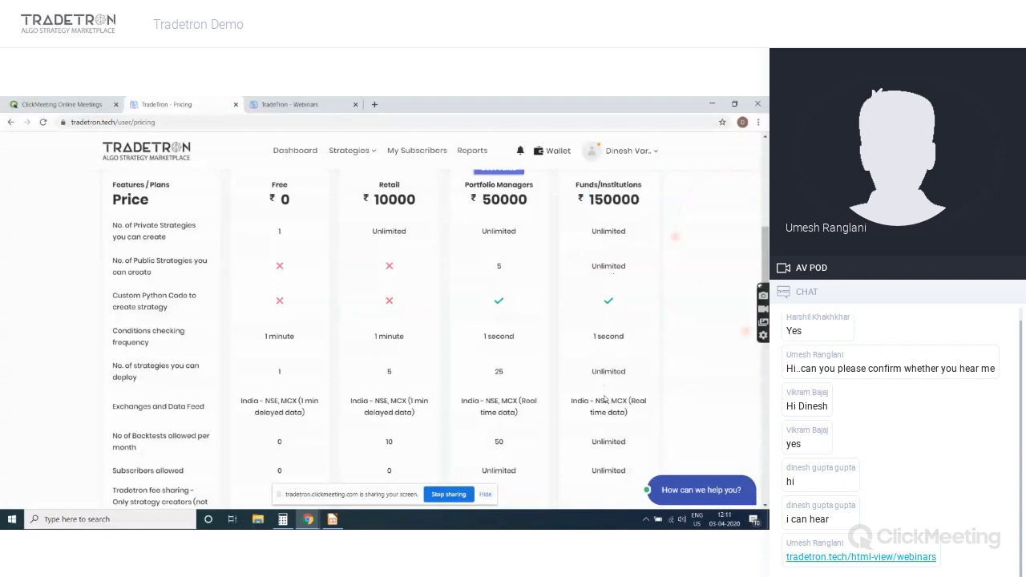
scroll(604, 398, up, 1)
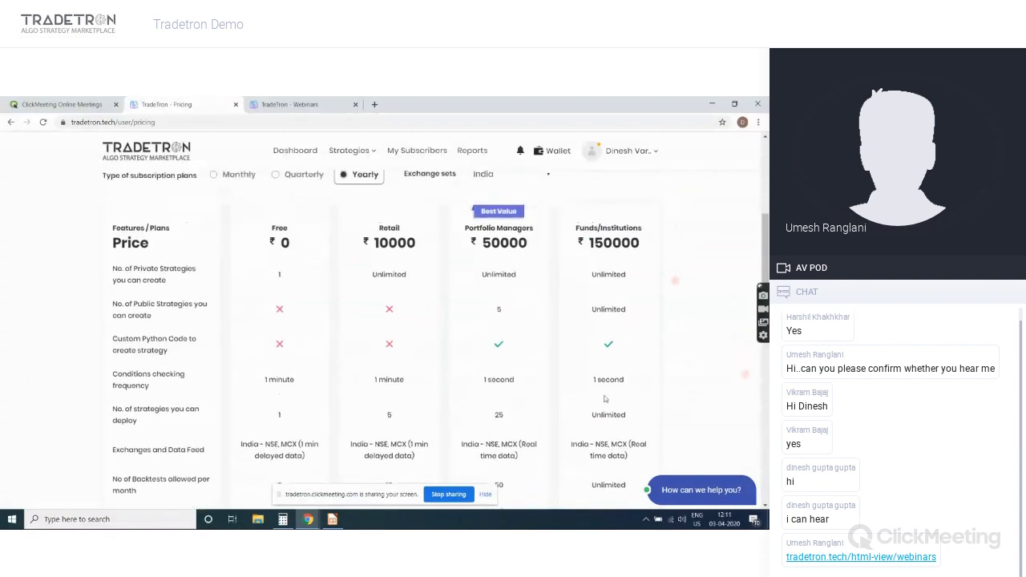
double_click(606, 304)
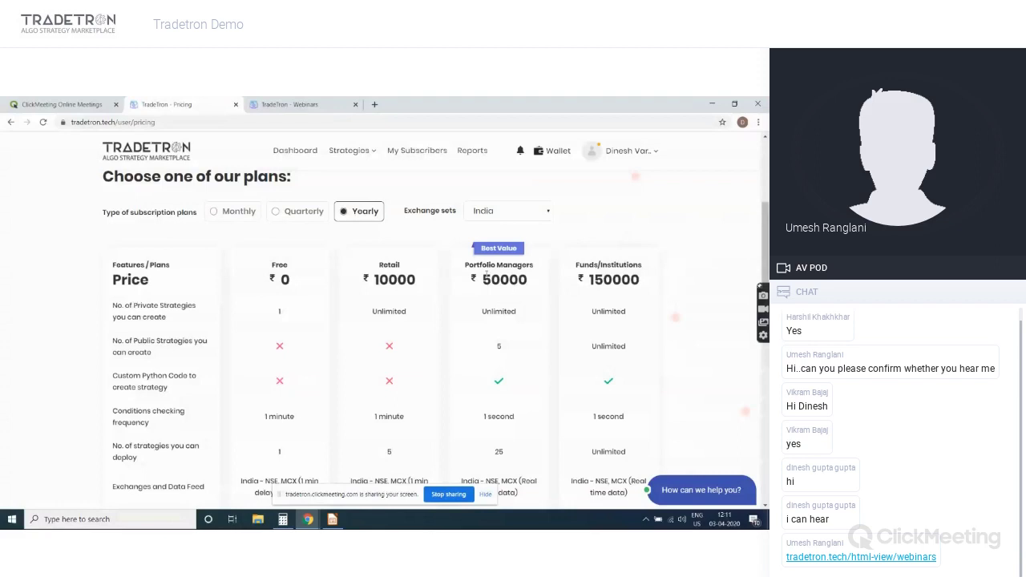
scroll(487, 272, down, 2)
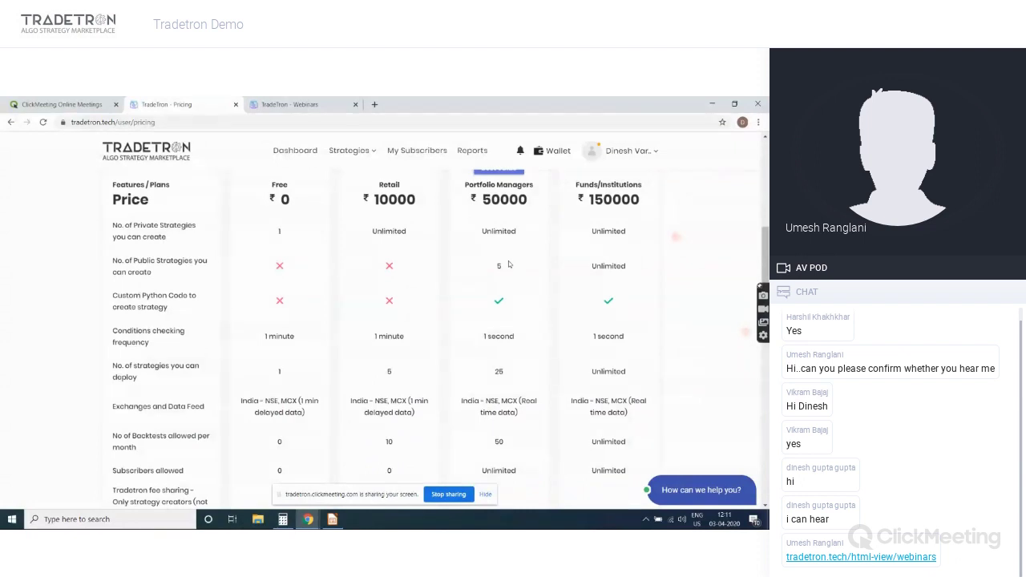
click(555, 159)
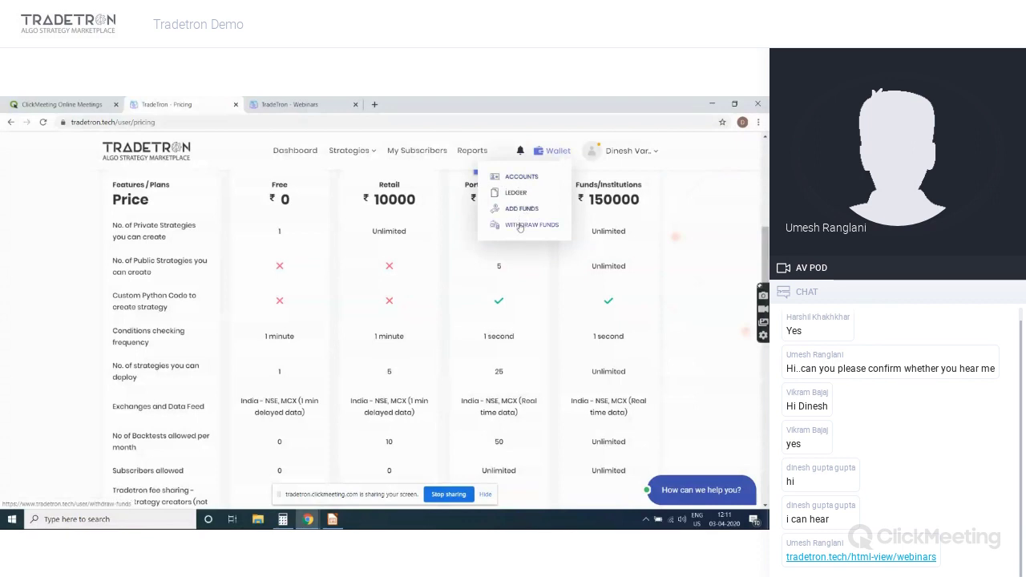
Go to My Subscribers, glance at Broadcast Message, then show the empty Invoices list
click(433, 150)
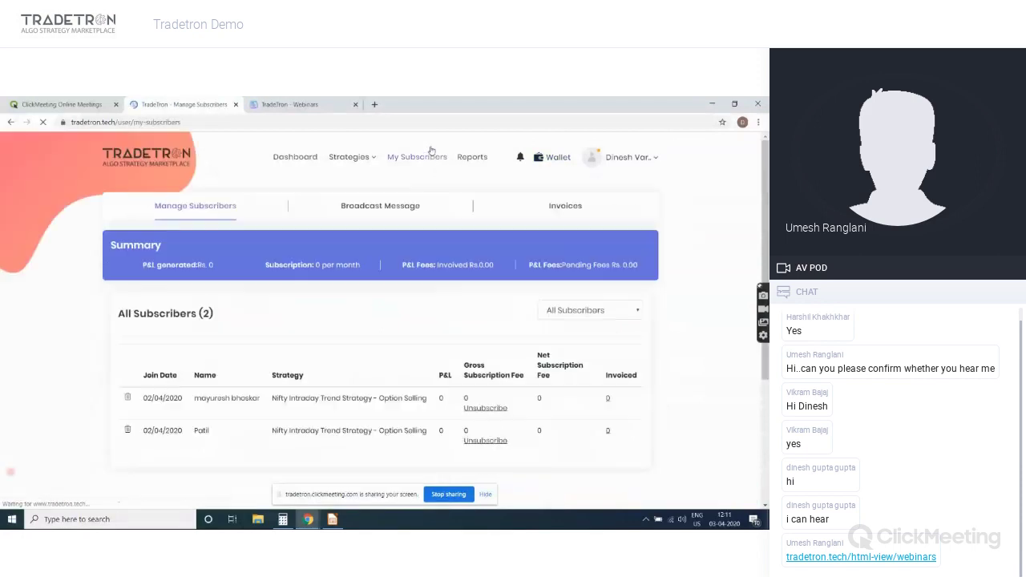
click(346, 208)
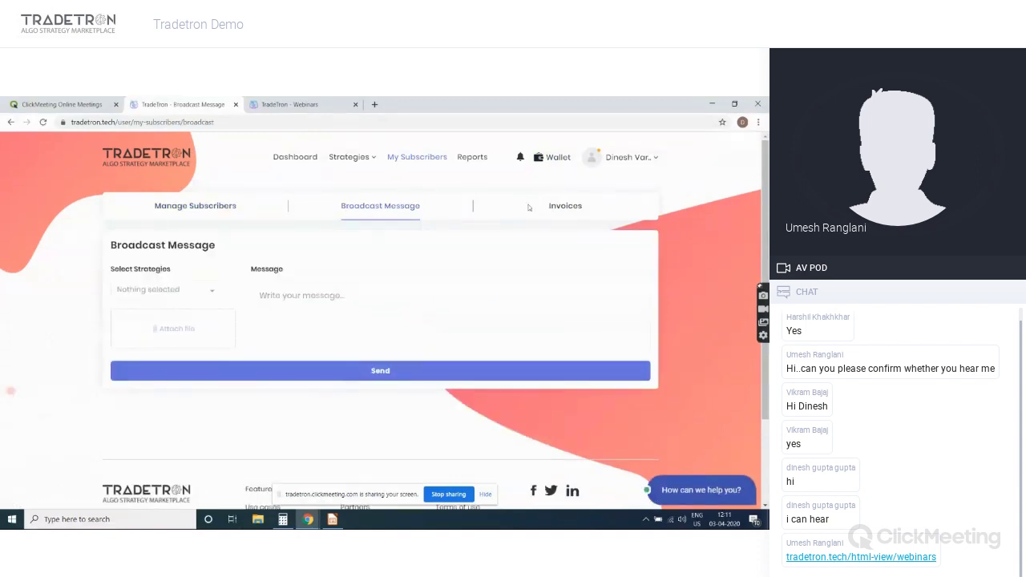
click(562, 206)
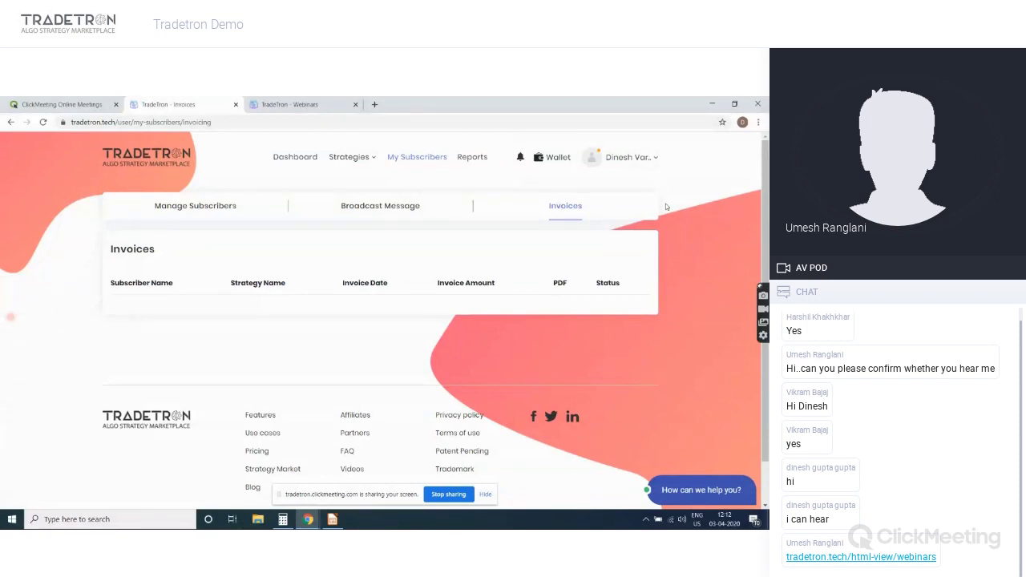
Go to Broker & Exchanges, review Fyers, Zerodha and TT Paper Trading, and start adding a broker
click(629, 157)
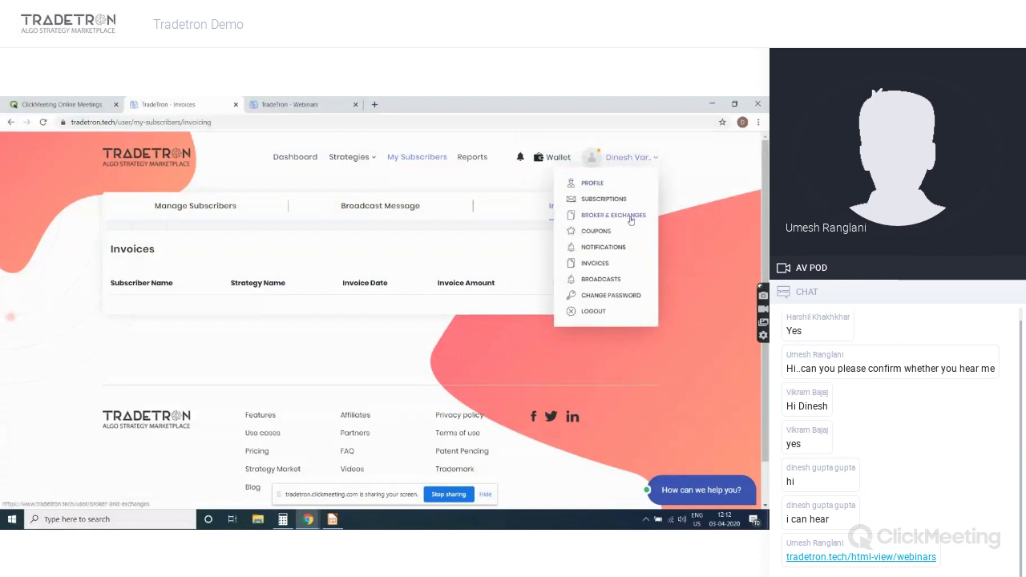
click(630, 216)
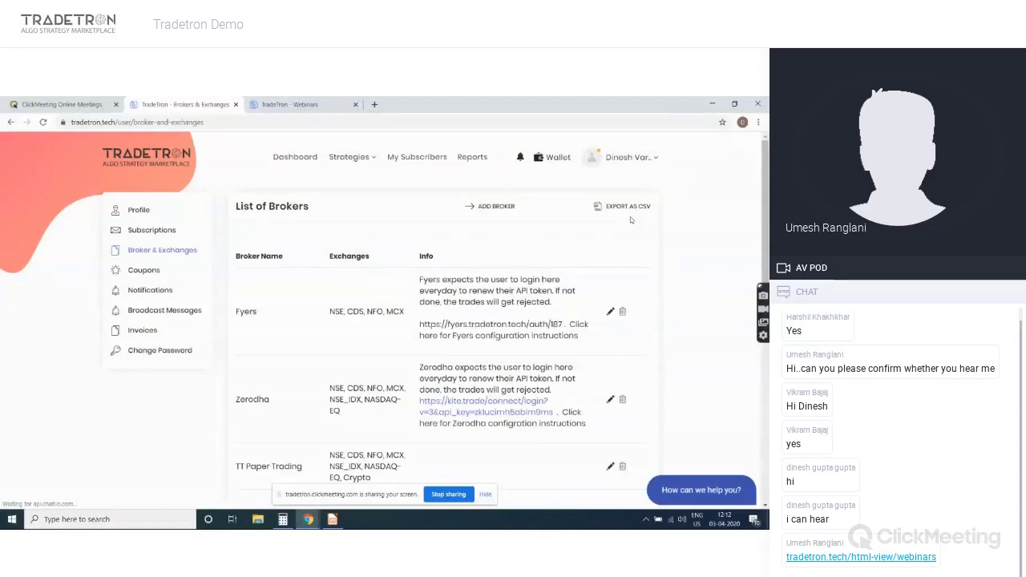
scroll(767, 230, down, 2)
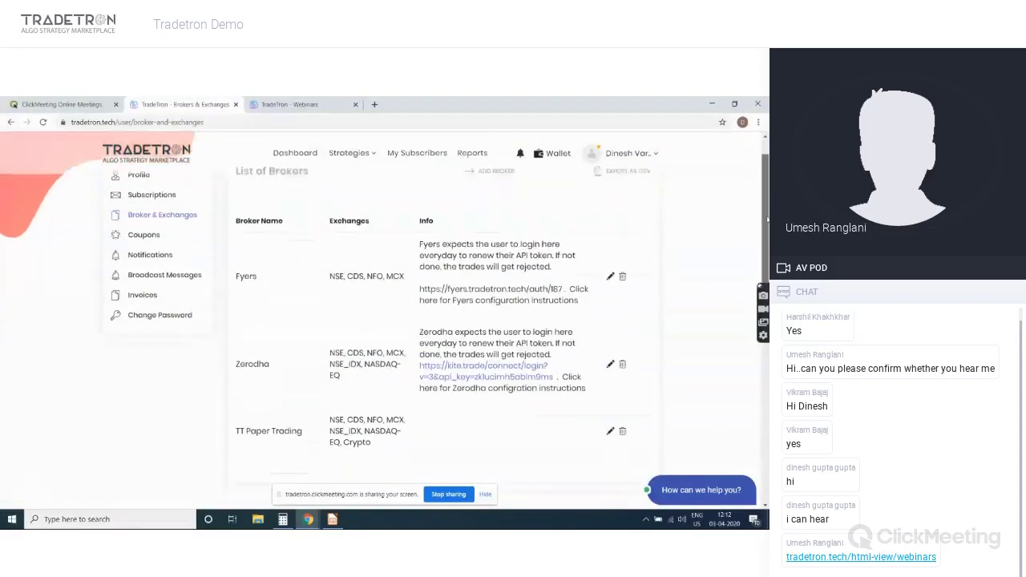
scroll(768, 230, down, 3)
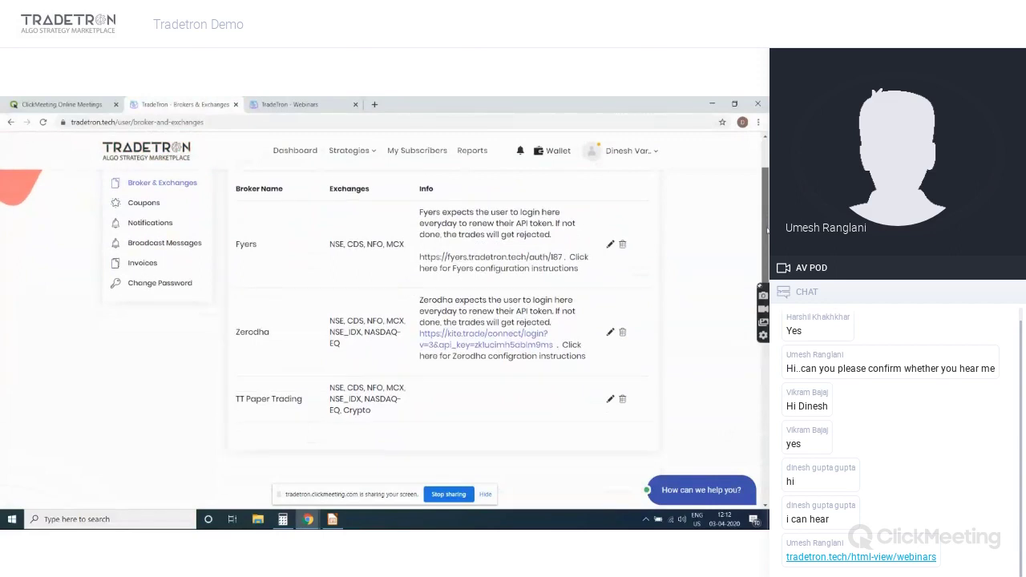
scroll(767, 264, up, 5)
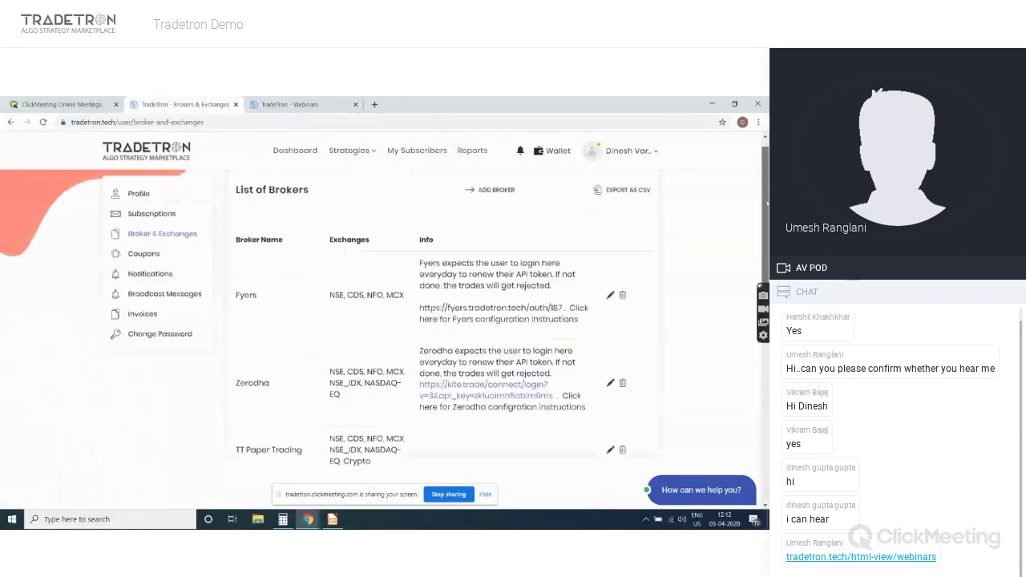
click(491, 209)
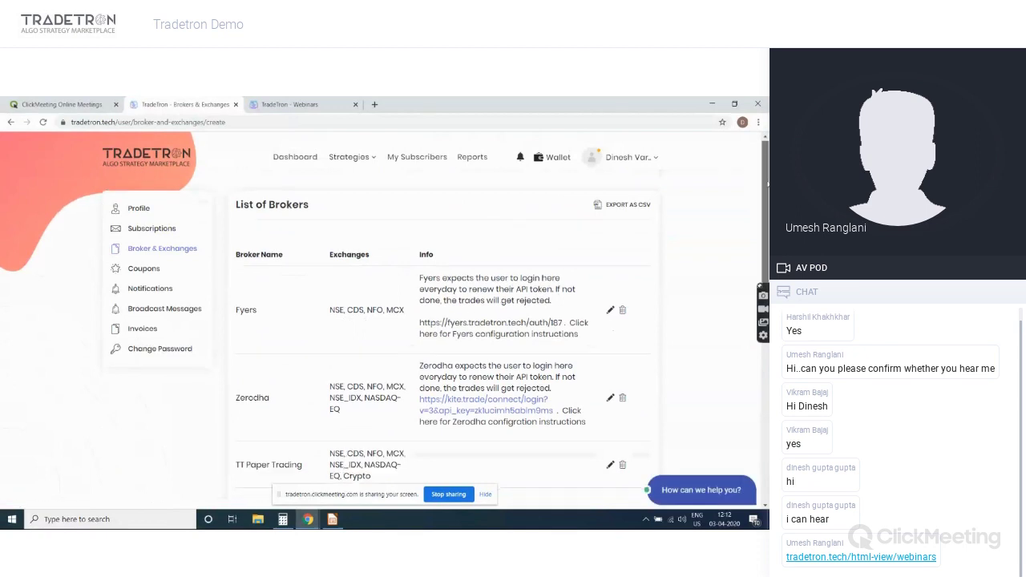
Select Mastertrust in the new broker form and review its Connect to Broker fields
scroll(767, 180, down, 4)
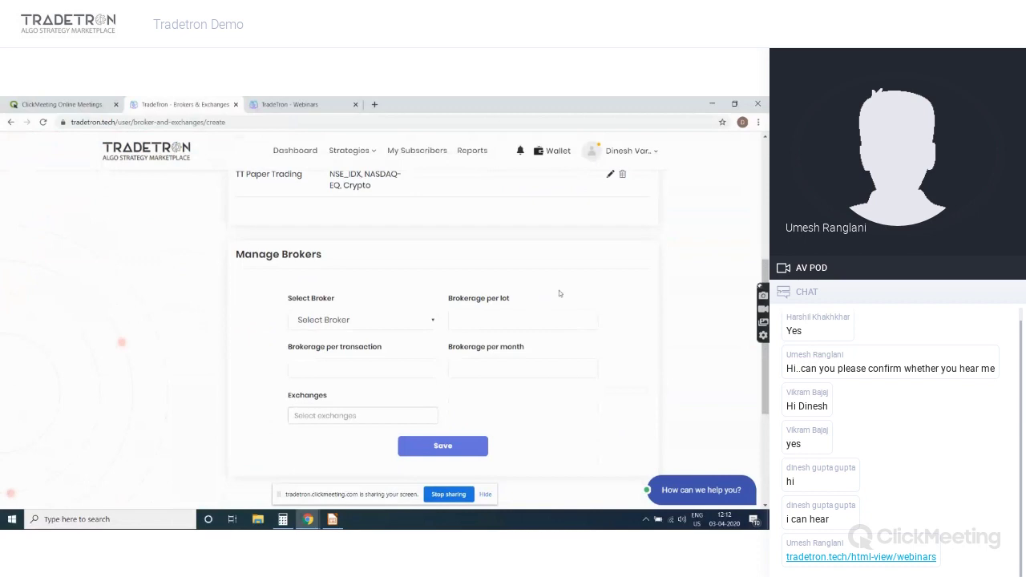
click(357, 326)
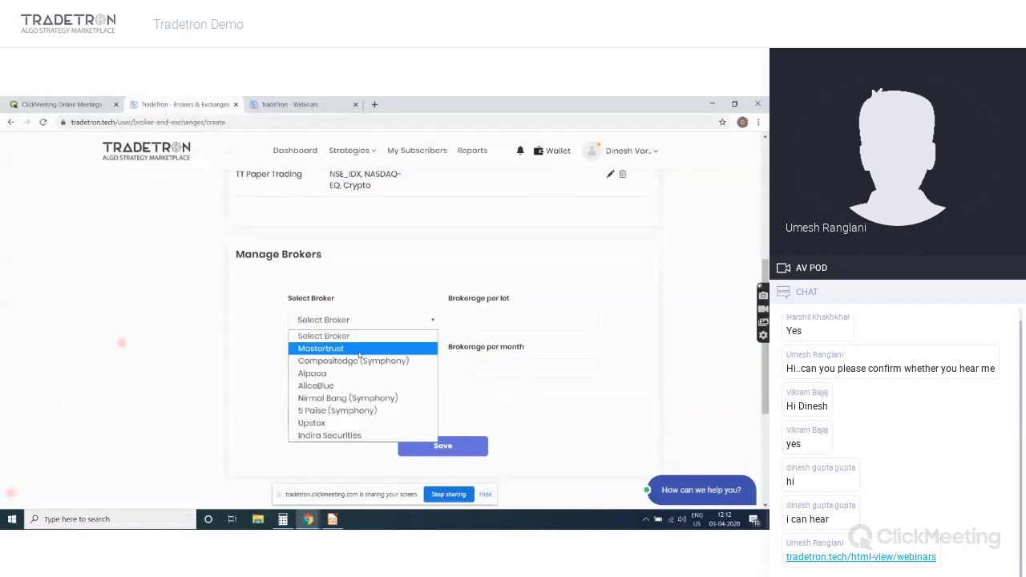
click(359, 353)
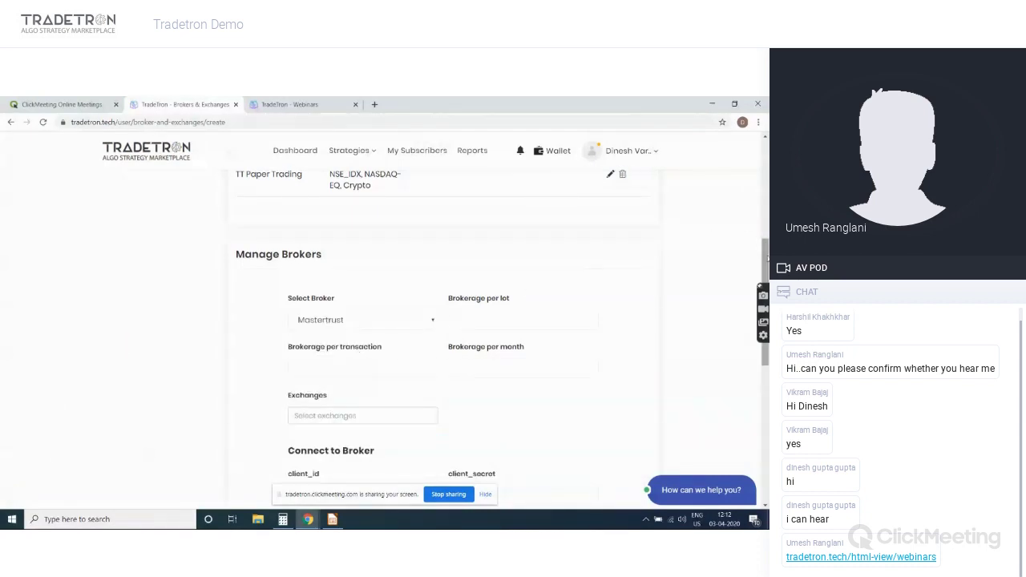
scroll(359, 352, down, 2)
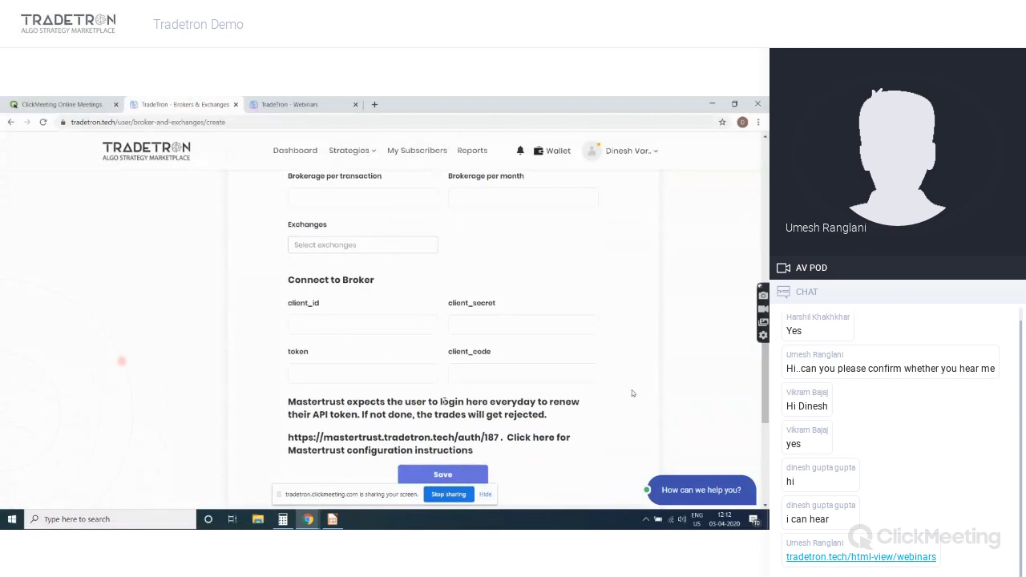
scroll(632, 389, down, 1)
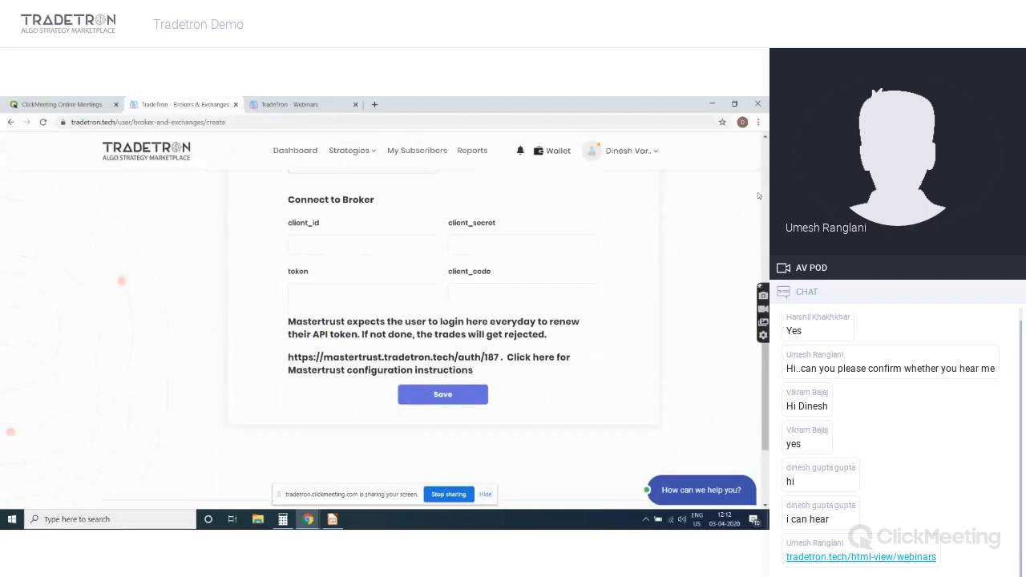
scroll(758, 193, up, 10)
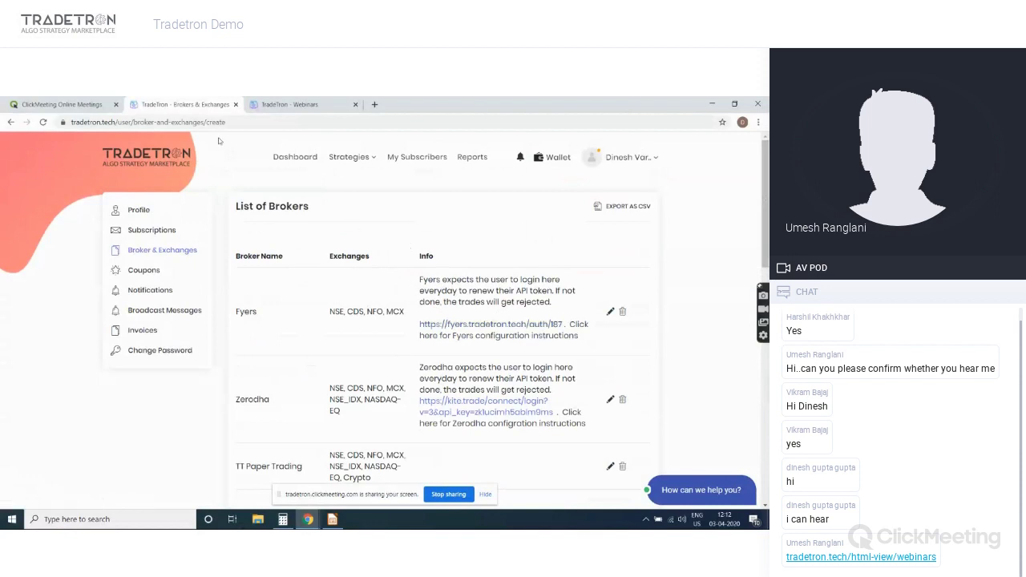
View Reports, open the account Profile page, then bring the Impress slide deck forward
click(478, 163)
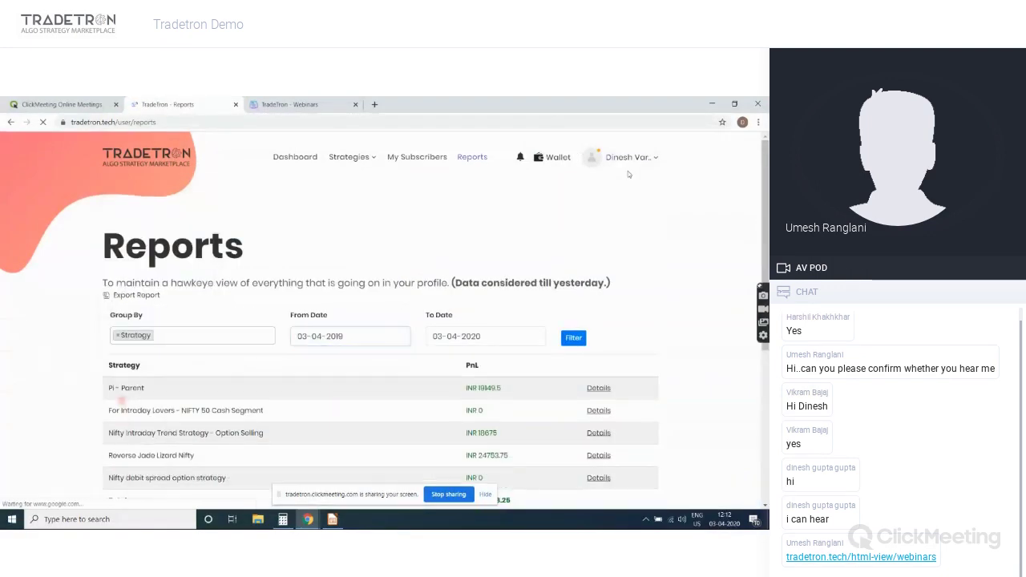
click(639, 161)
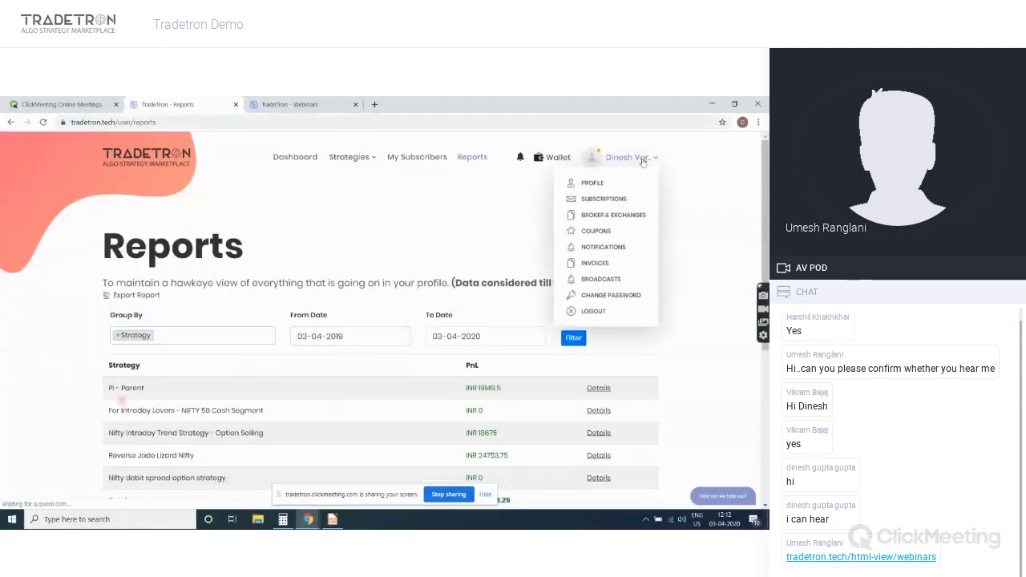
click(593, 187)
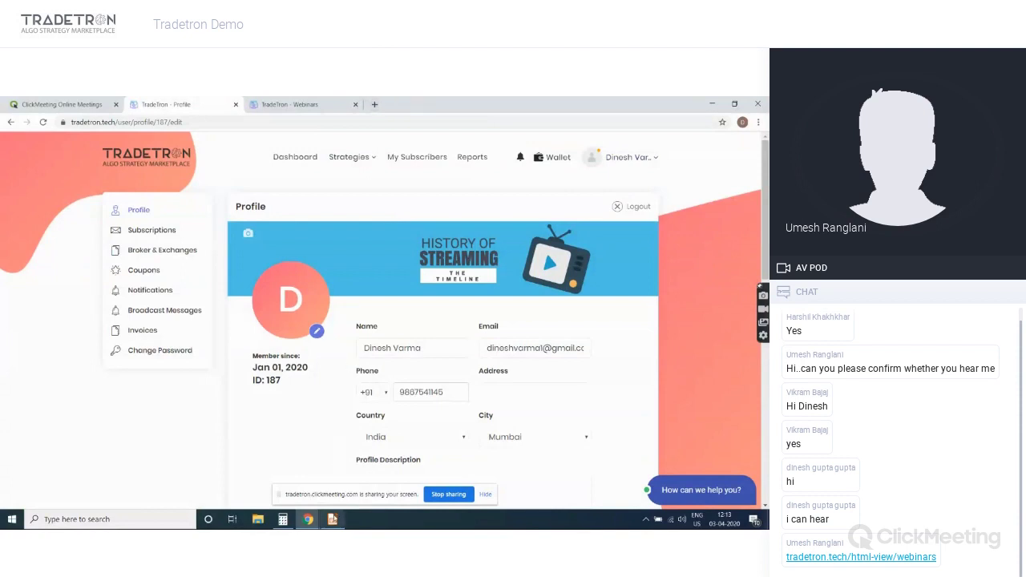
click(333, 520)
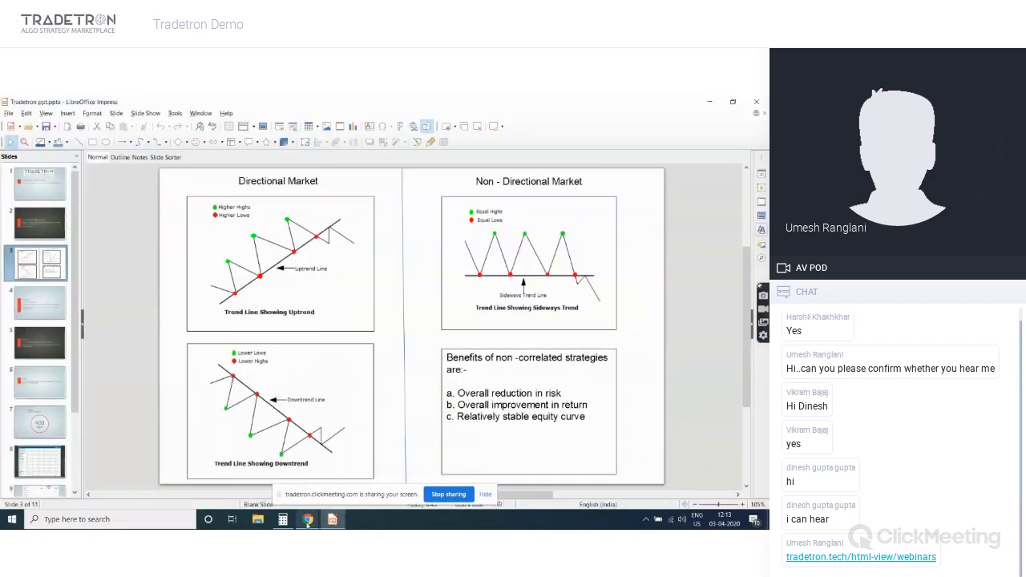
Restore the Tradetron Profile browser window, open a new blank tab, and return to Profile
click(302, 504)
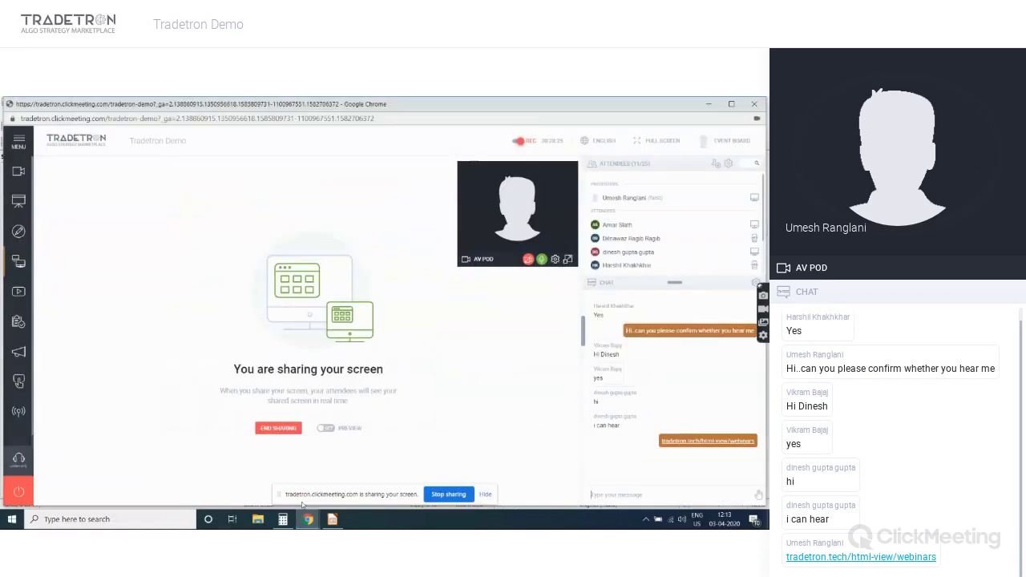
mouse_move(307, 518)
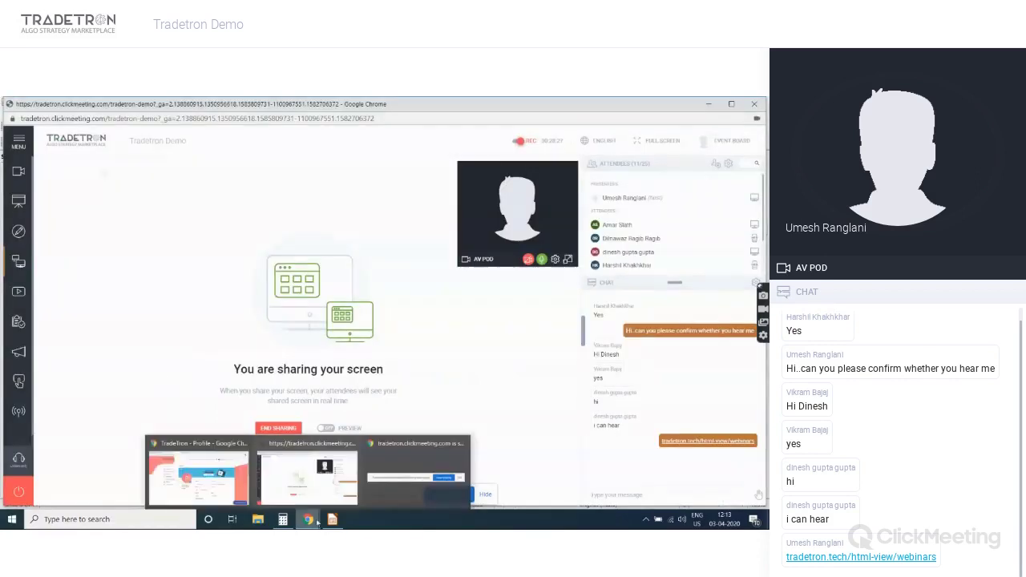
click(232, 479)
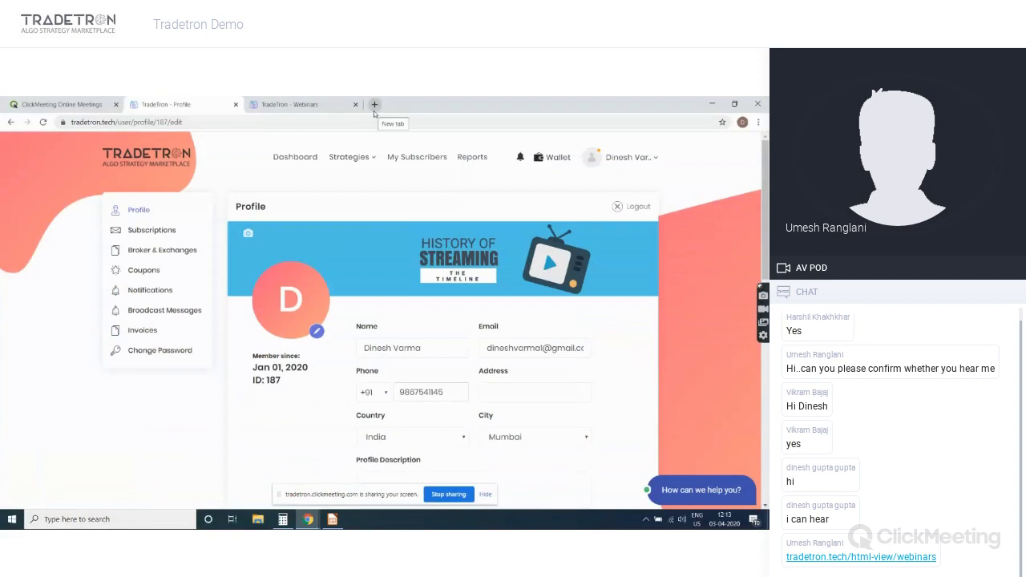
click(374, 110)
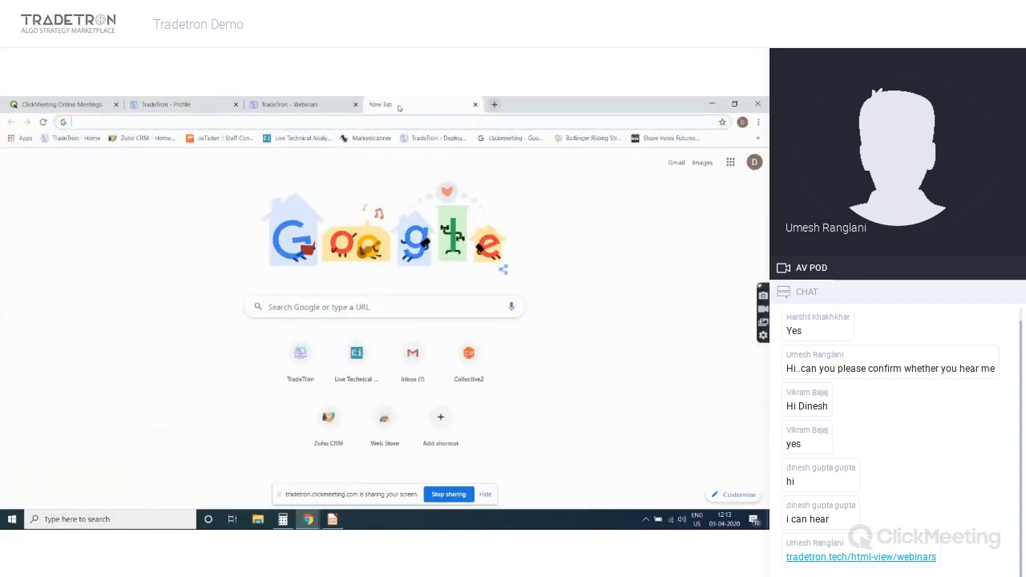
click(329, 99)
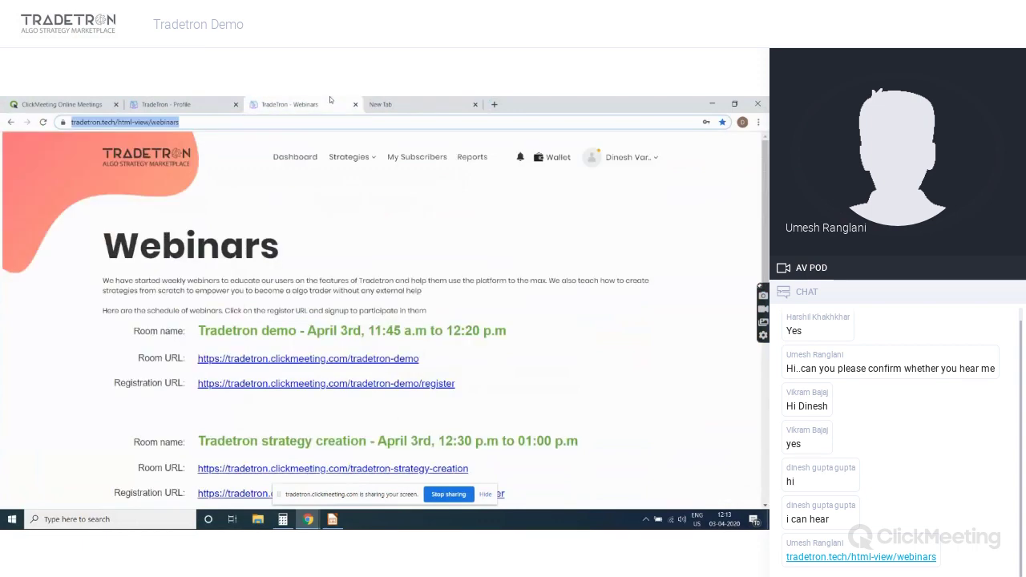
click(184, 104)
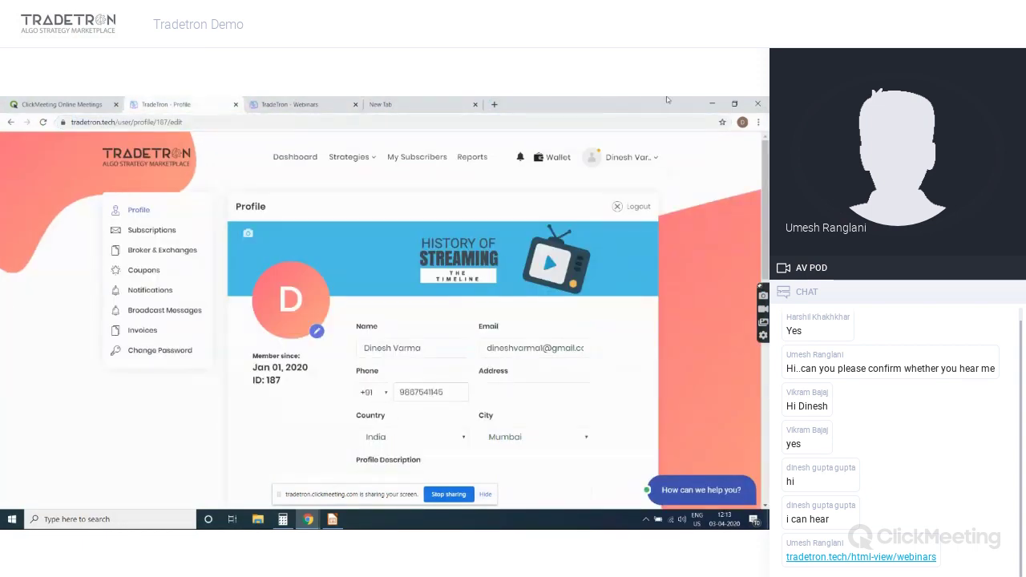
Minimize the Chrome window showing the Tradetron Profile page to bring ClickMeeting forward
click(712, 104)
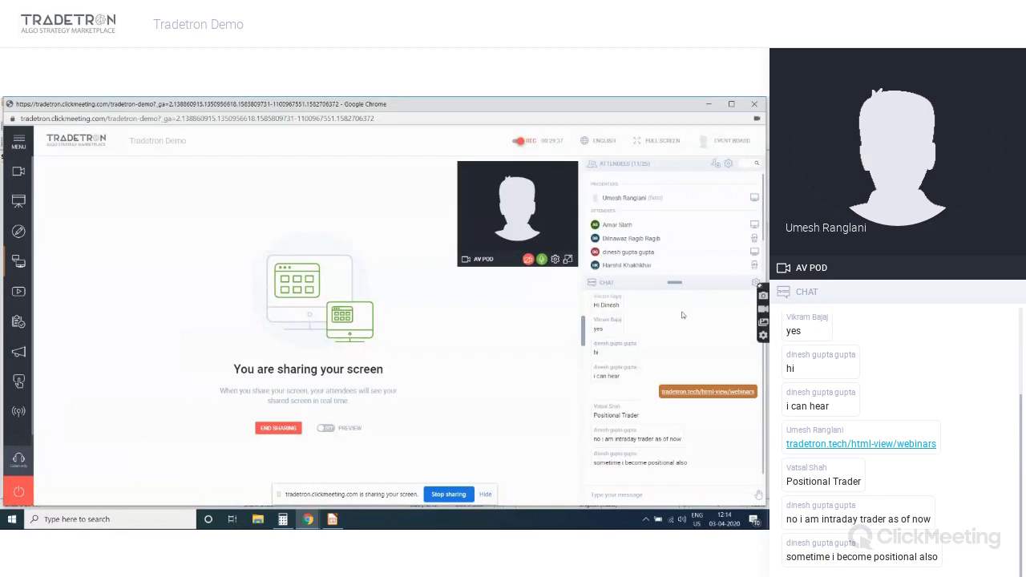
Show the desktop and open the Portfolio Stocks.ods spreadsheet
key(super+d)
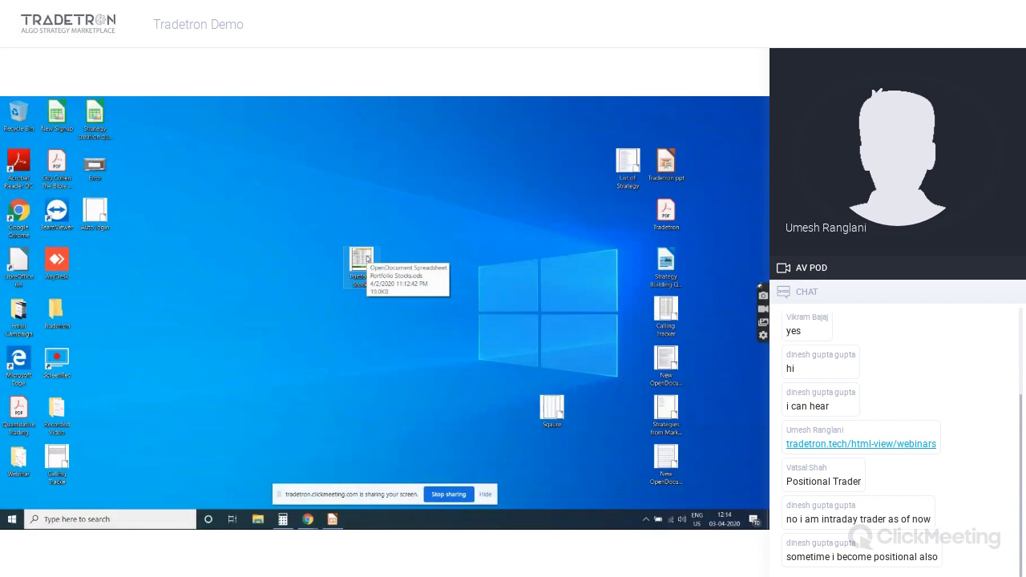
double_click(362, 261)
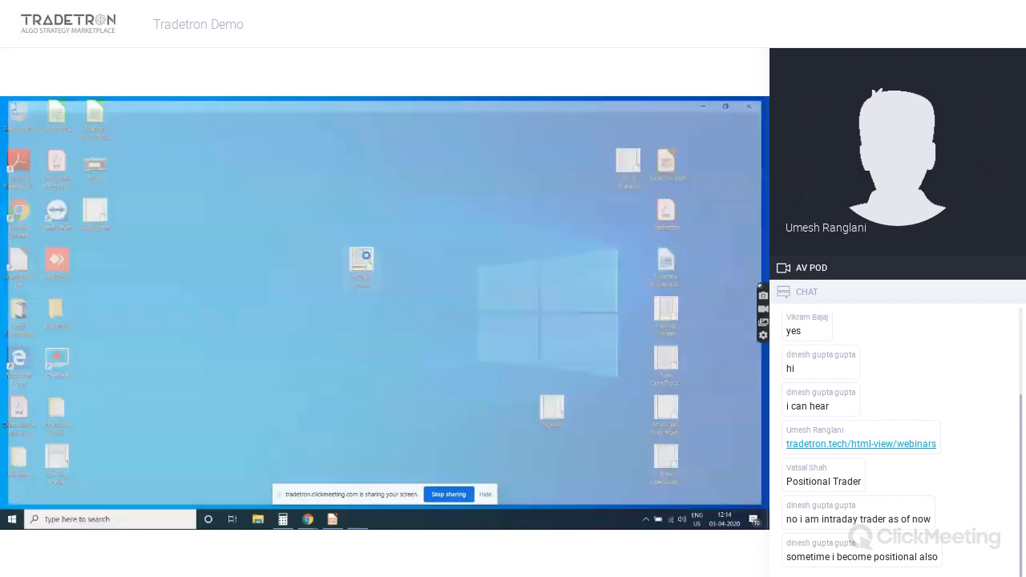
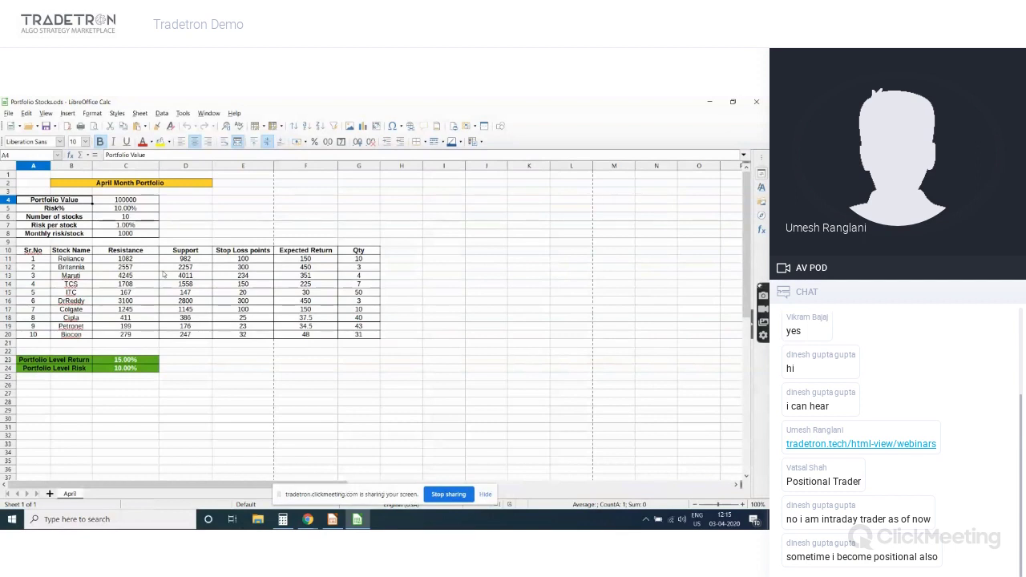
Review Reliance's resistance and support, stock count, 10% Risk%, 100000 portfolio value and expected-return formulas
key(Down)
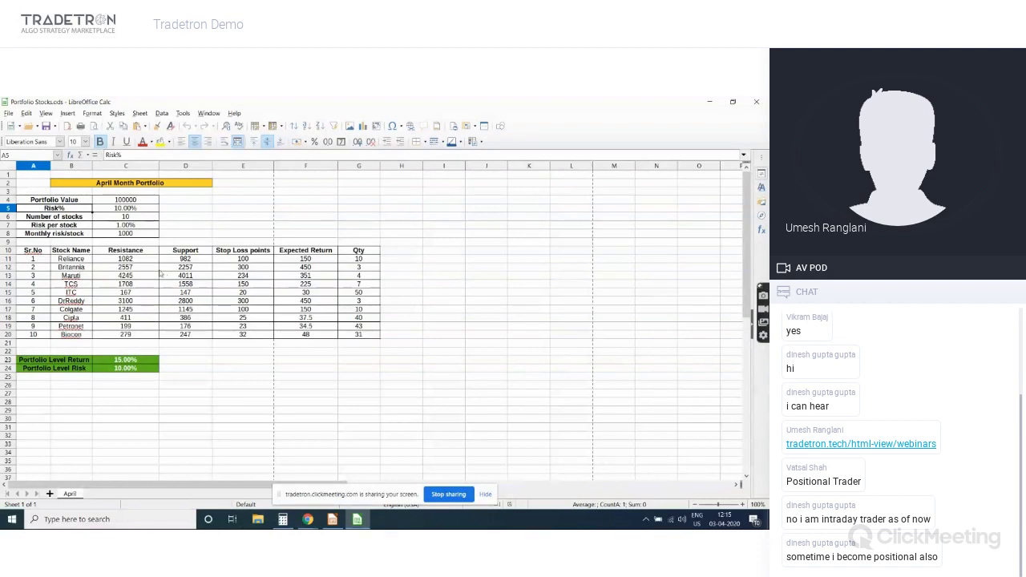
click(135, 261)
key(Right)
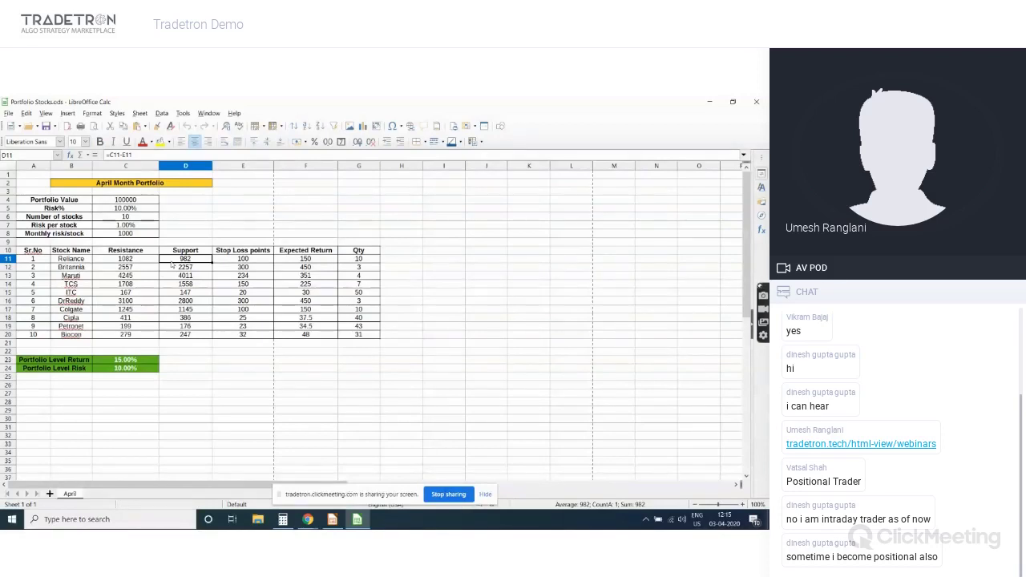
click(126, 219)
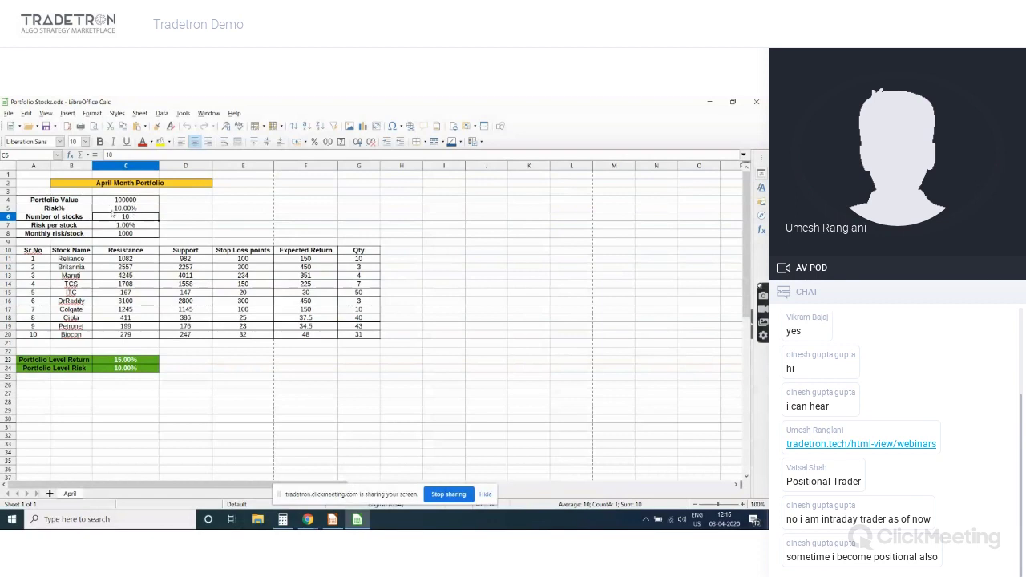
click(112, 210)
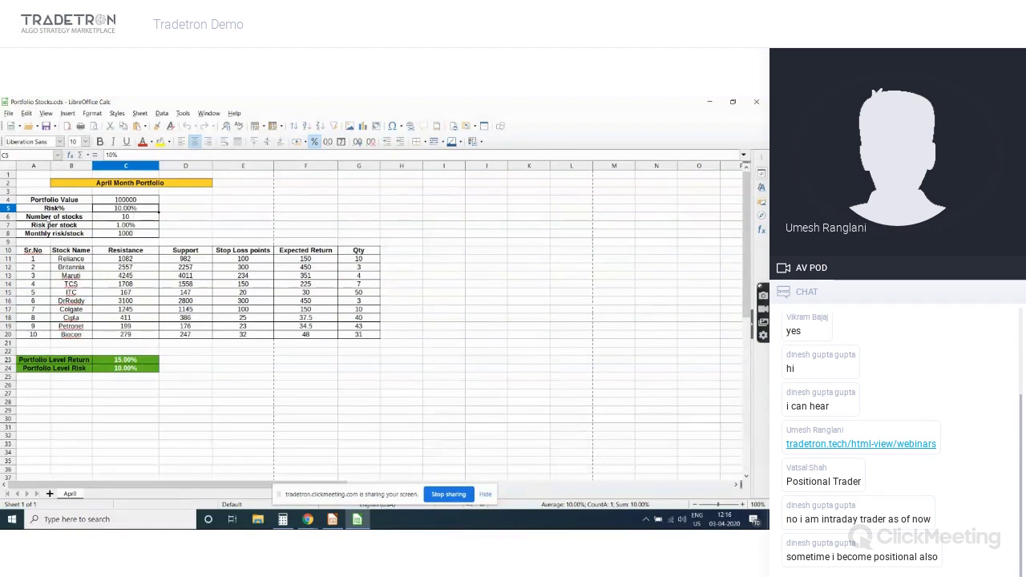
click(110, 202)
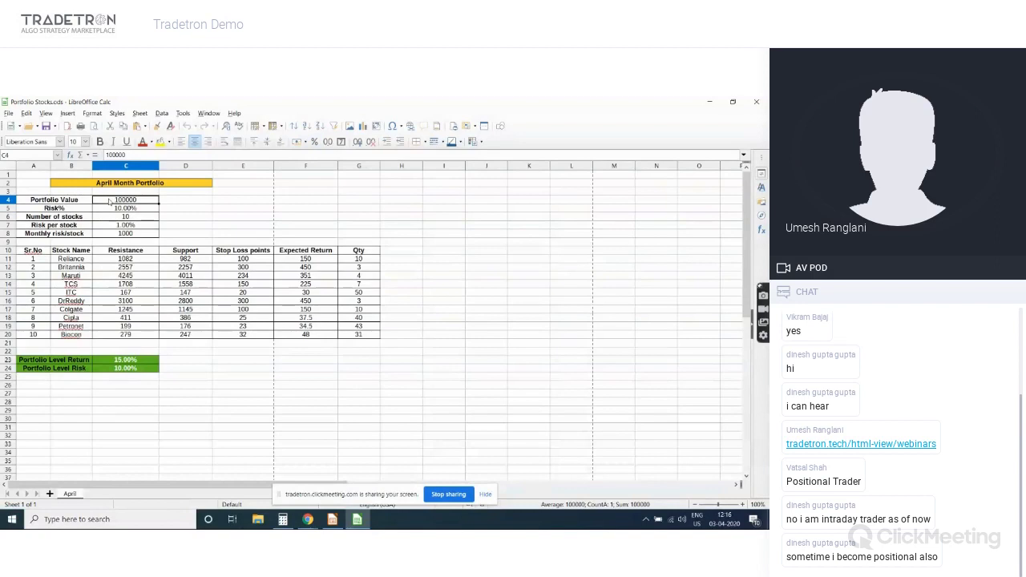
key(Down)
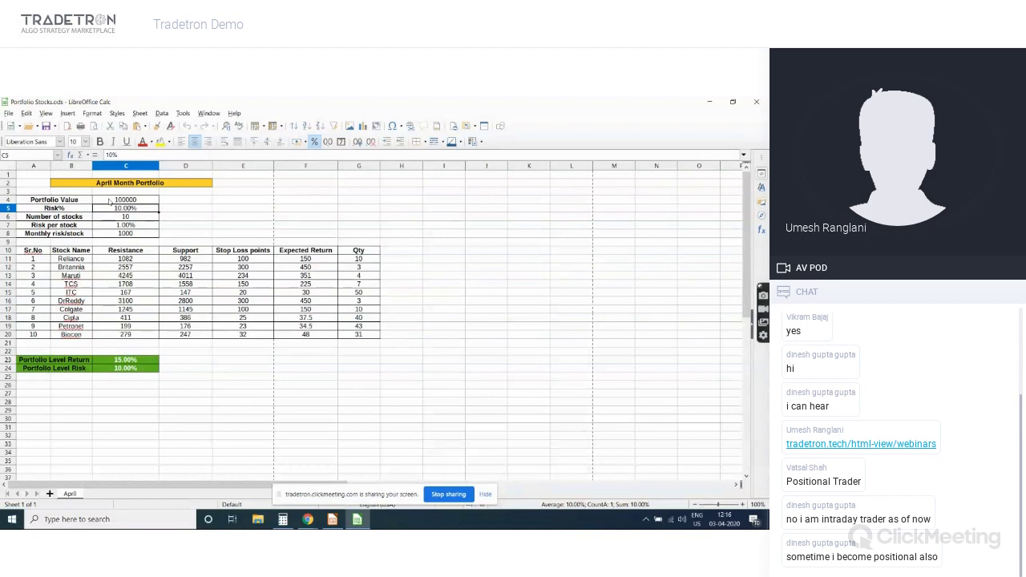
key(Down)
key(Down)
key(Down)
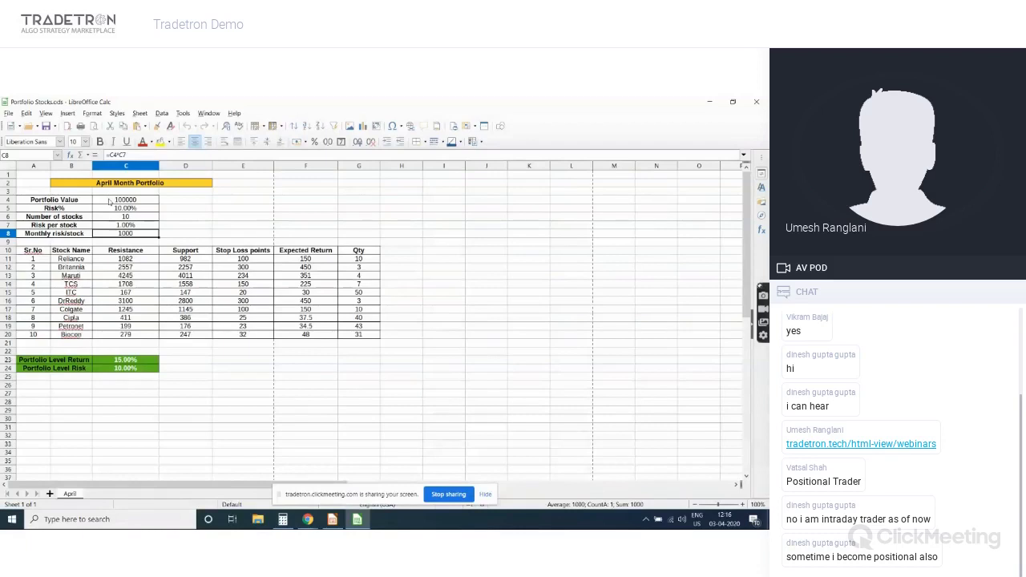
key(Down)
key(Down)
key(Down)
key(Down)
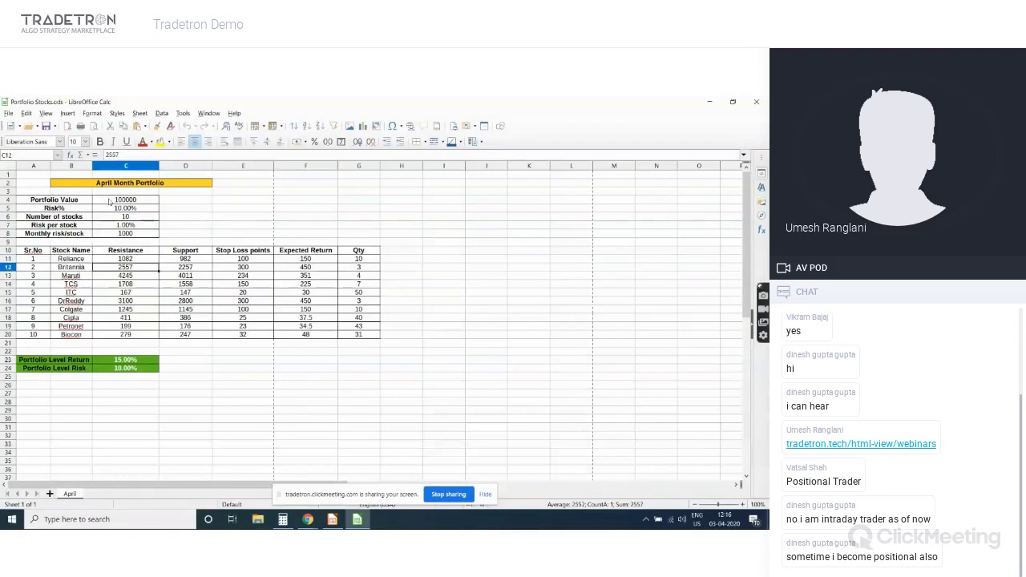
key(Down)
key(Down)
key(Down)
key(Right)
key(Right)
key(Right)
key(Up)
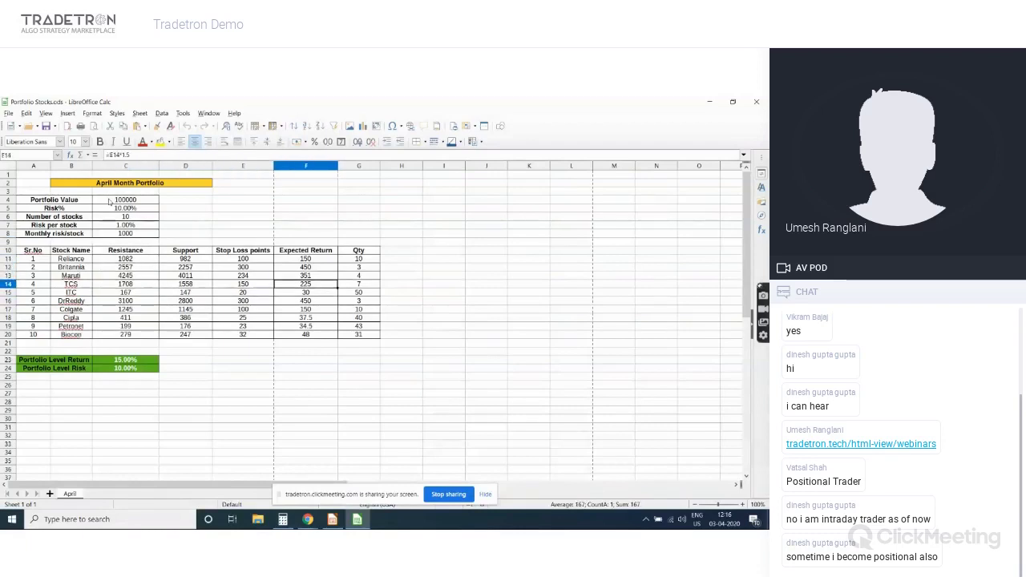
key(Up)
key(Up)
key(Up)
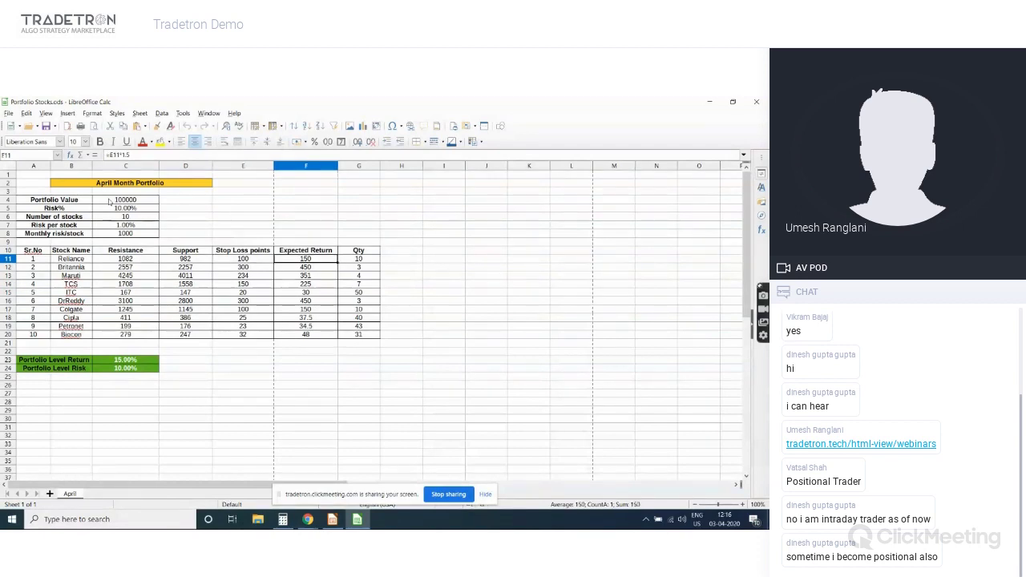
Check Reliance's stop loss of 100 in E11, discard an accidental edit, and inspect the Qty formula
key(Left)
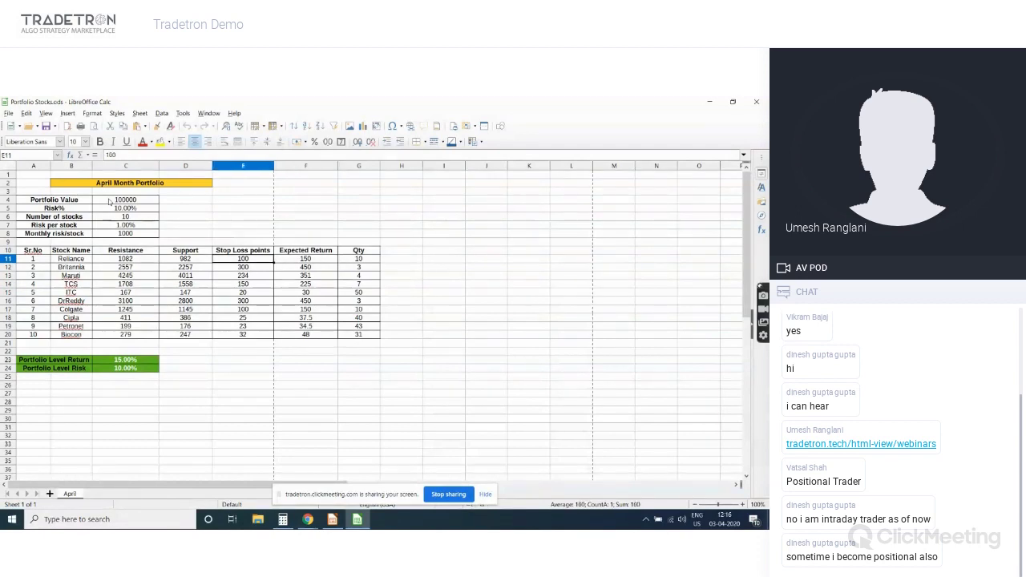
key(Right)
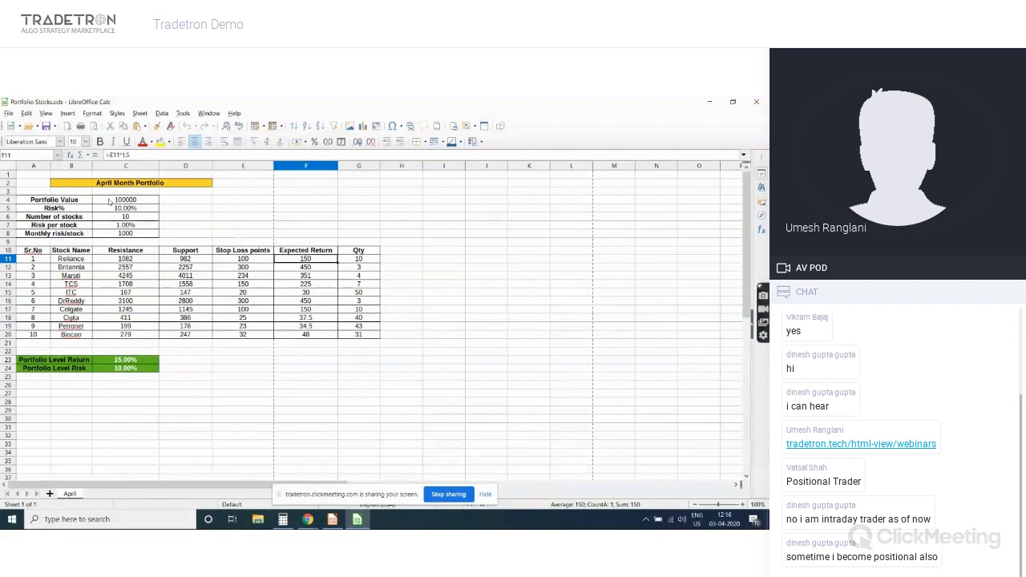
key(Left)
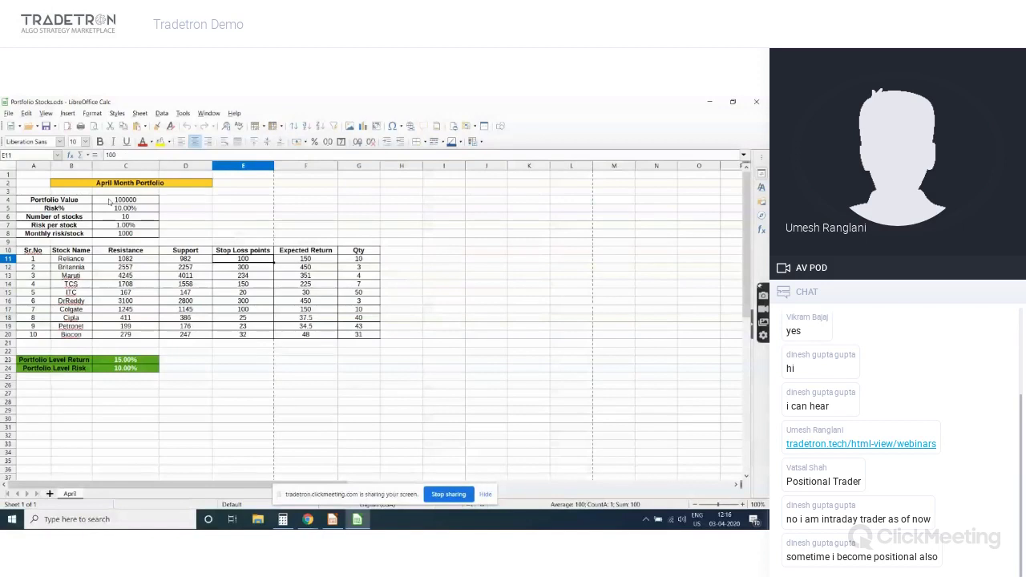
text(0)
key(Escape)
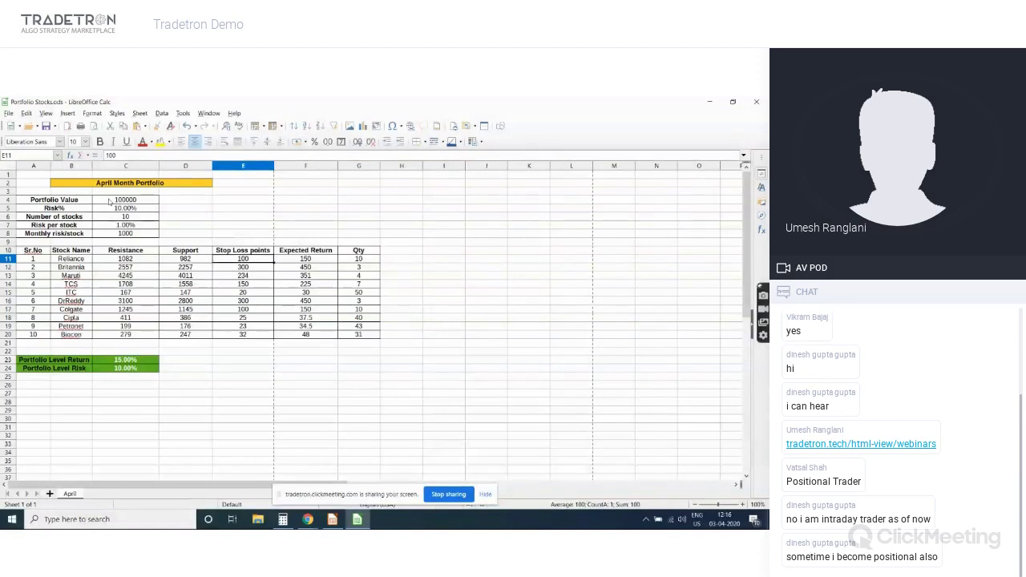
key(Right)
key(Right)
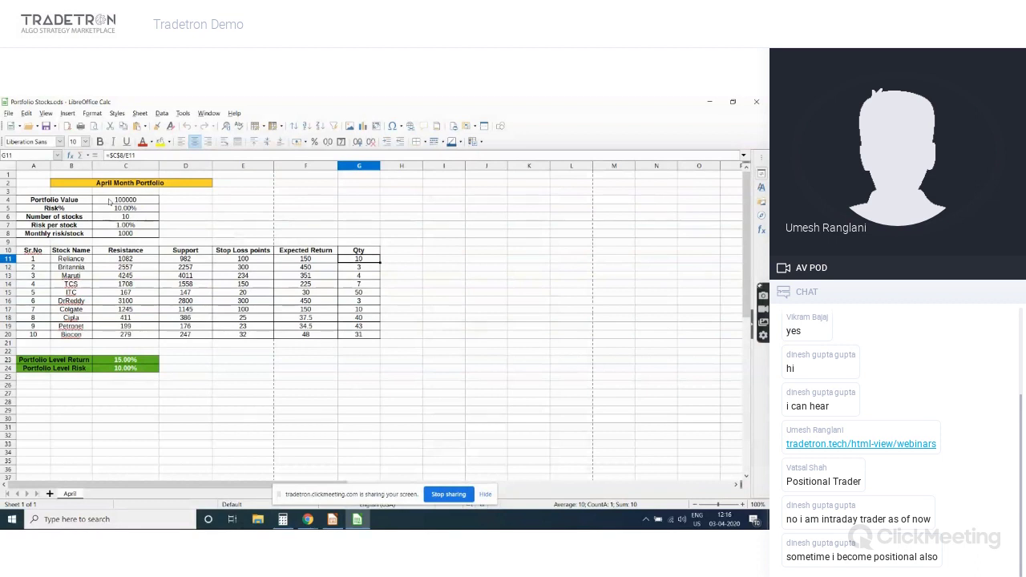
key(Left)
key(Left)
key(Left)
key(Left)
key(Left)
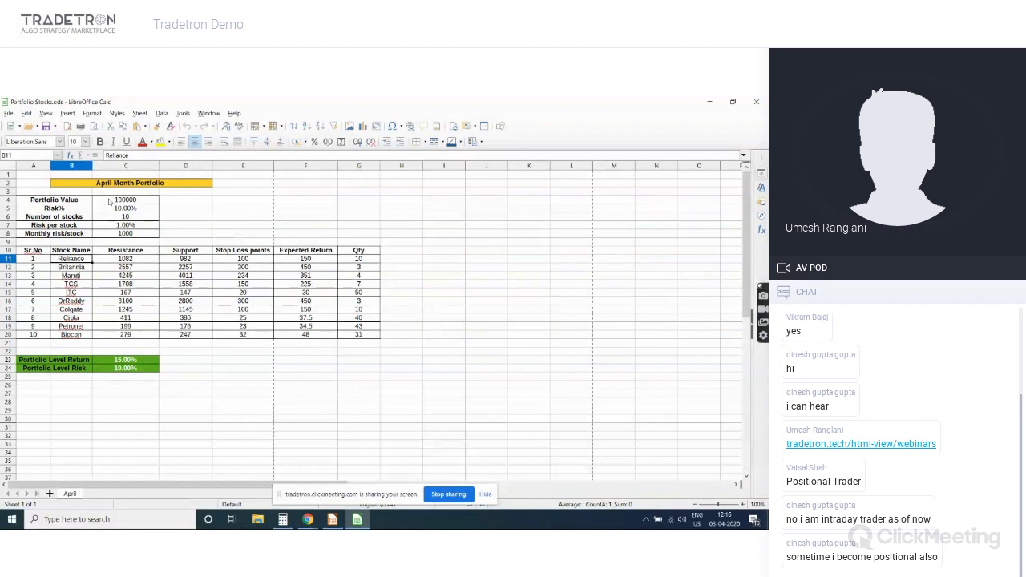
Walk through ITC, the 411 resistance in C18, and Britannia's 300 stop loss, ending at Portfolio Level Risk
key(Down)
key(Down)
key(Down)
key(Down)
key(Down)
key(Down)
key(Down)
key(Down)
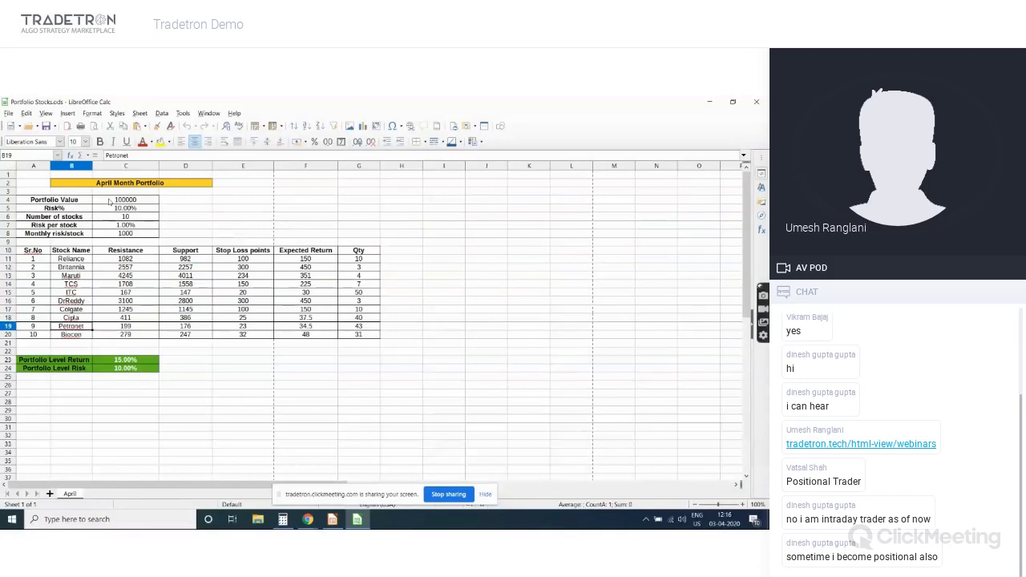
key(Right)
key(Up)
key(Up)
key(Up)
key(Up)
key(Up)
key(Up)
key(Up)
key(Up)
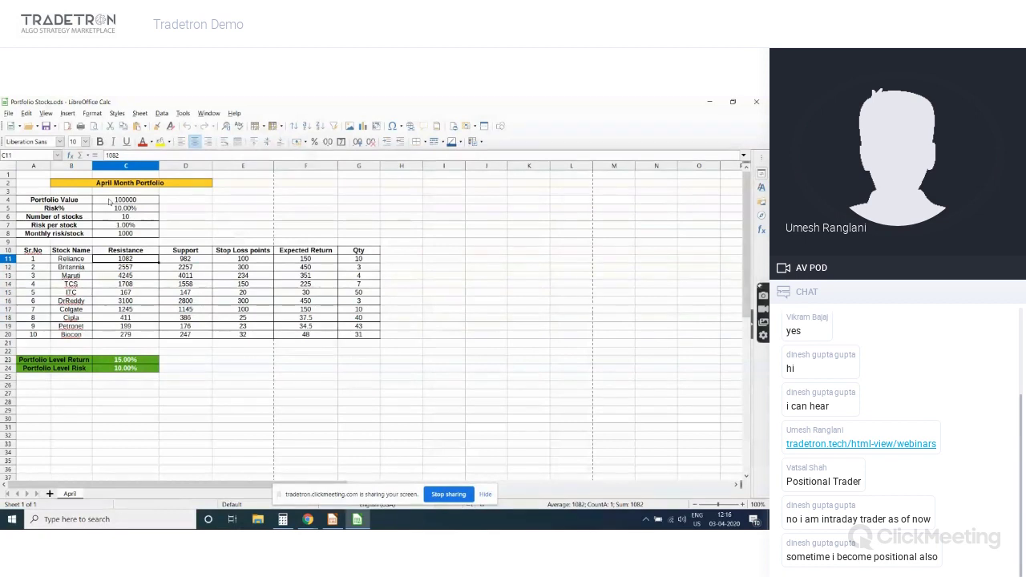
key(Right)
key(Right)
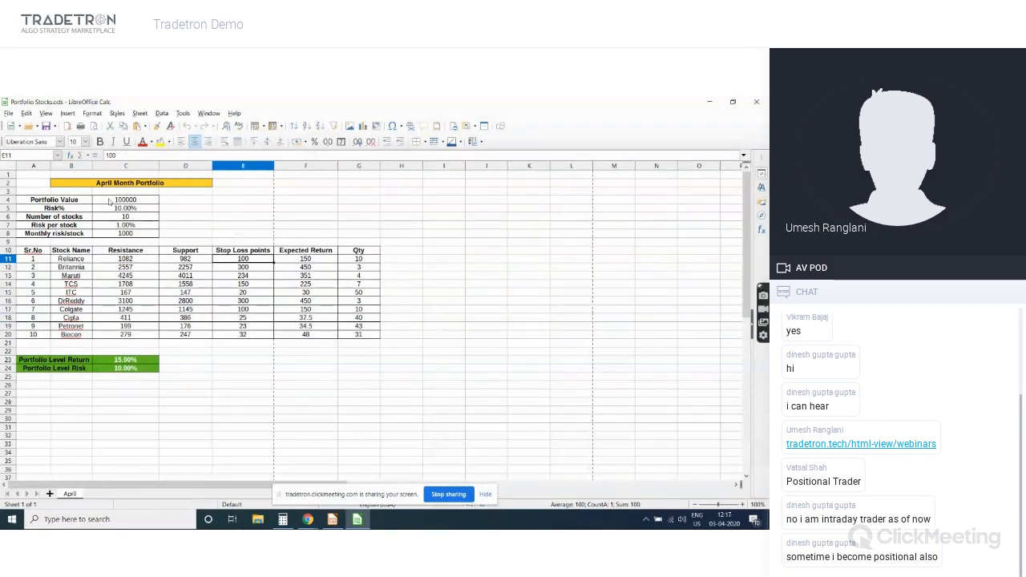
key(Down)
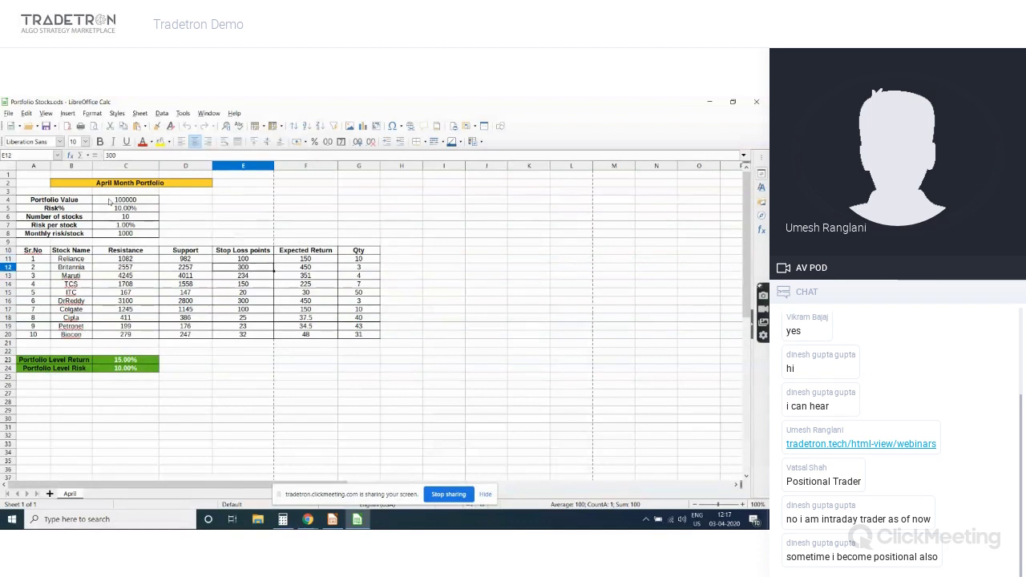
key(Left)
key(Left)
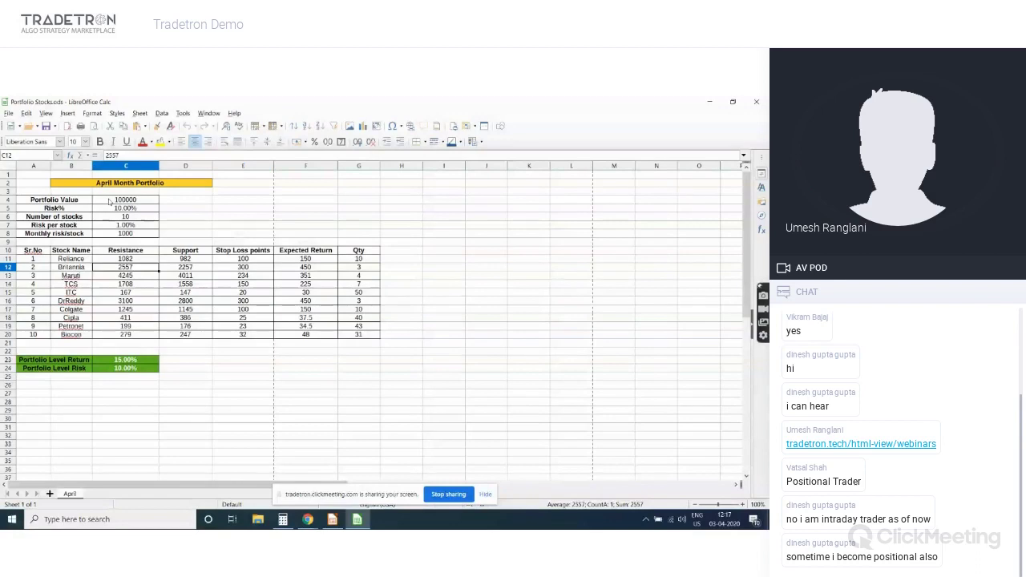
key(Up)
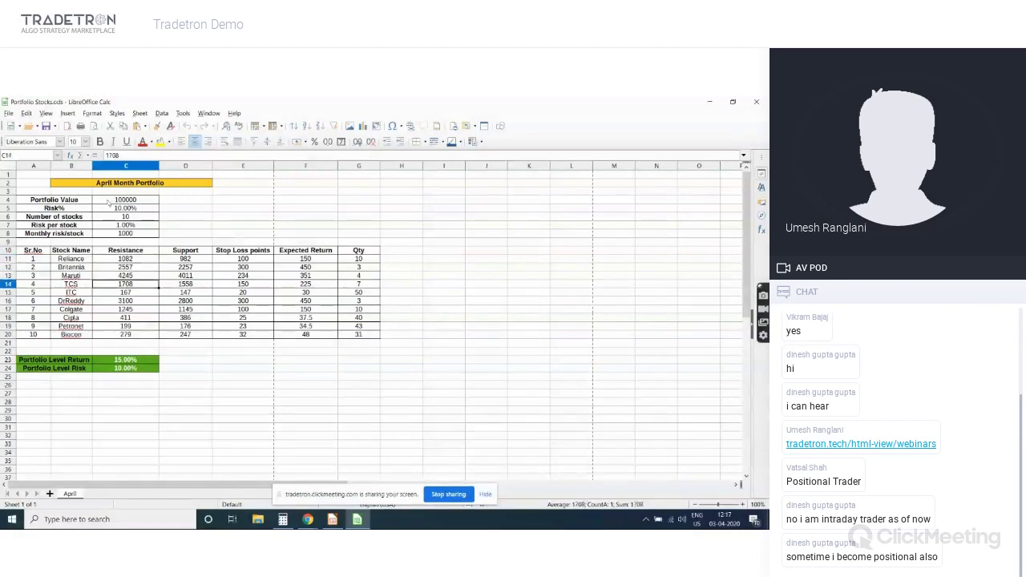
click(79, 369)
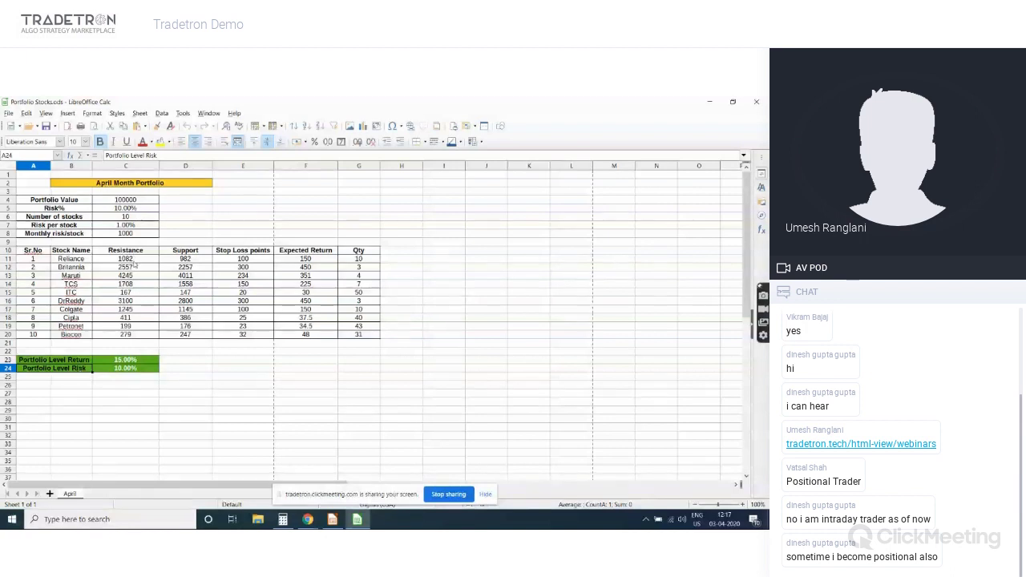
Point out the Resistance column values 1082, 167, 3100, 411 and Britannia's 2557 with its support formula
click(135, 258)
click(137, 275)
click(139, 292)
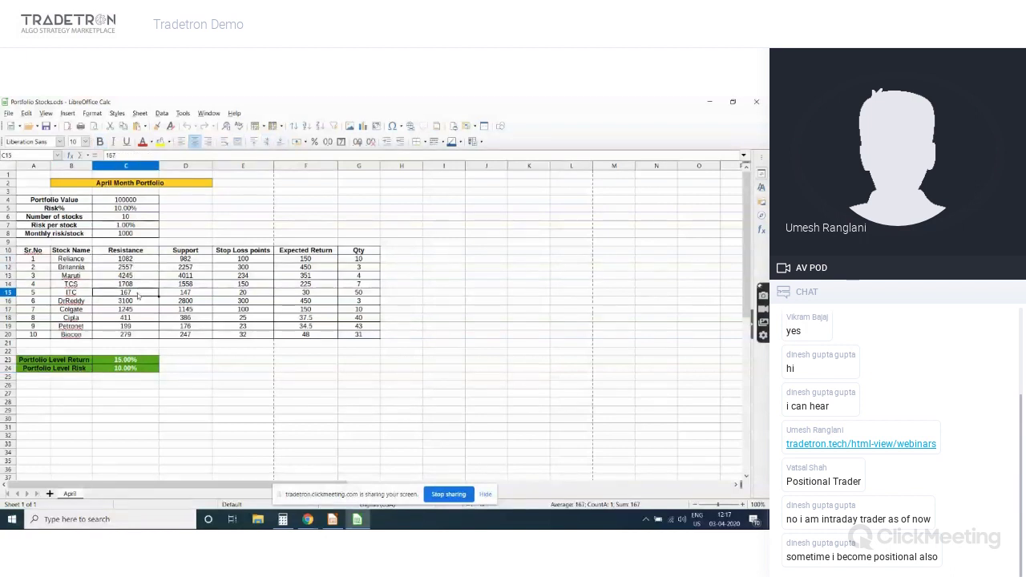
click(138, 302)
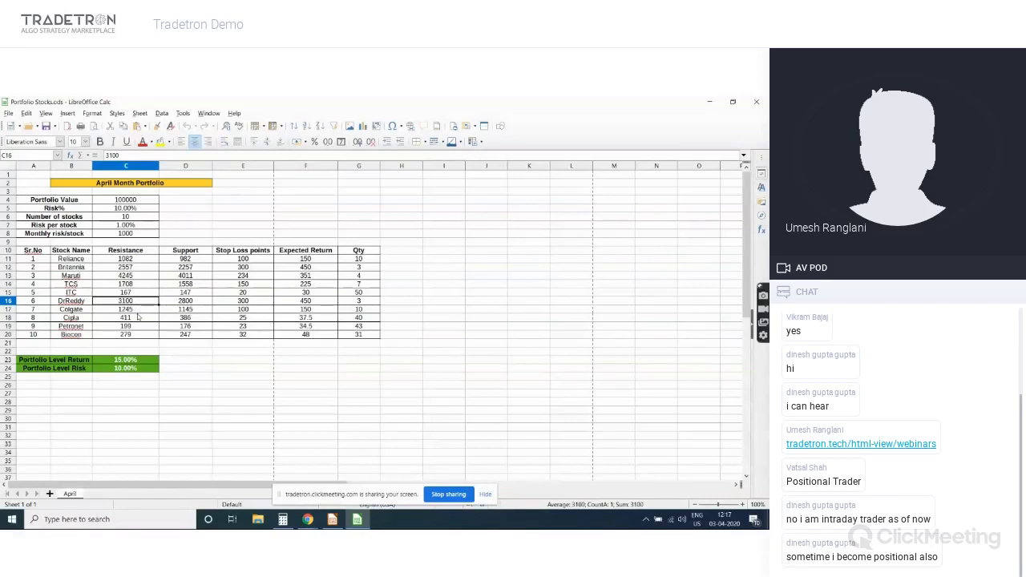
click(138, 317)
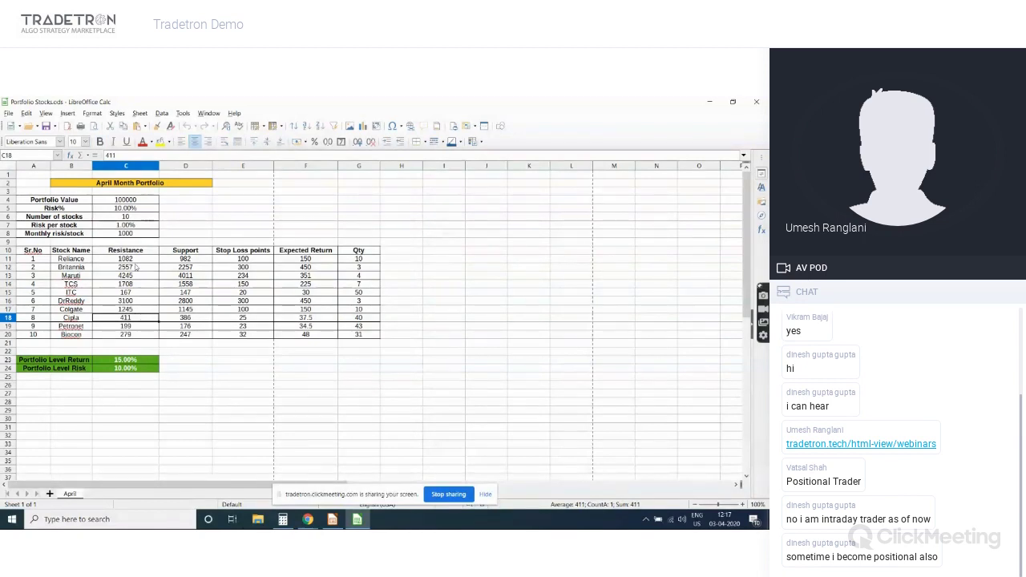
click(136, 259)
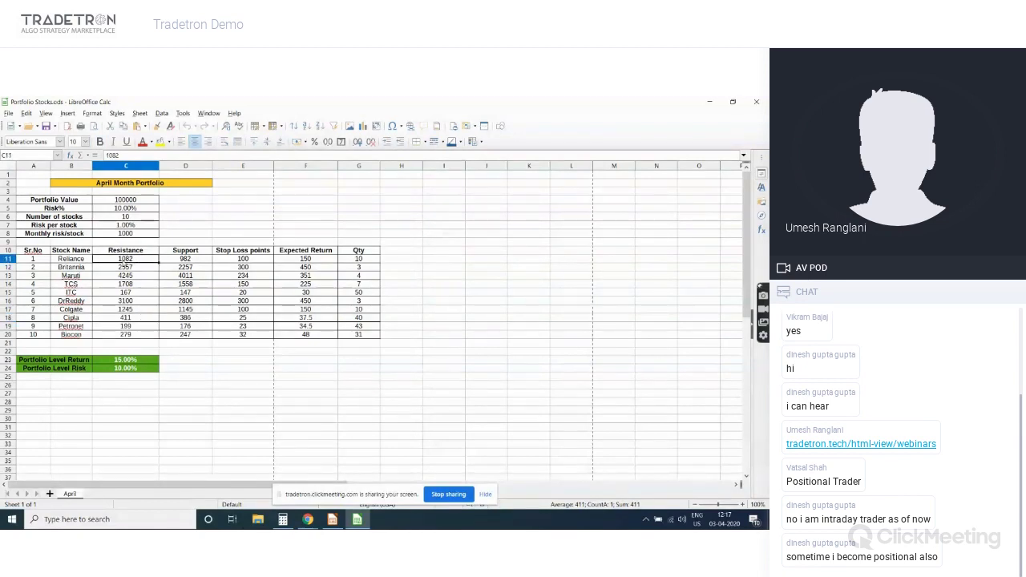
click(83, 268)
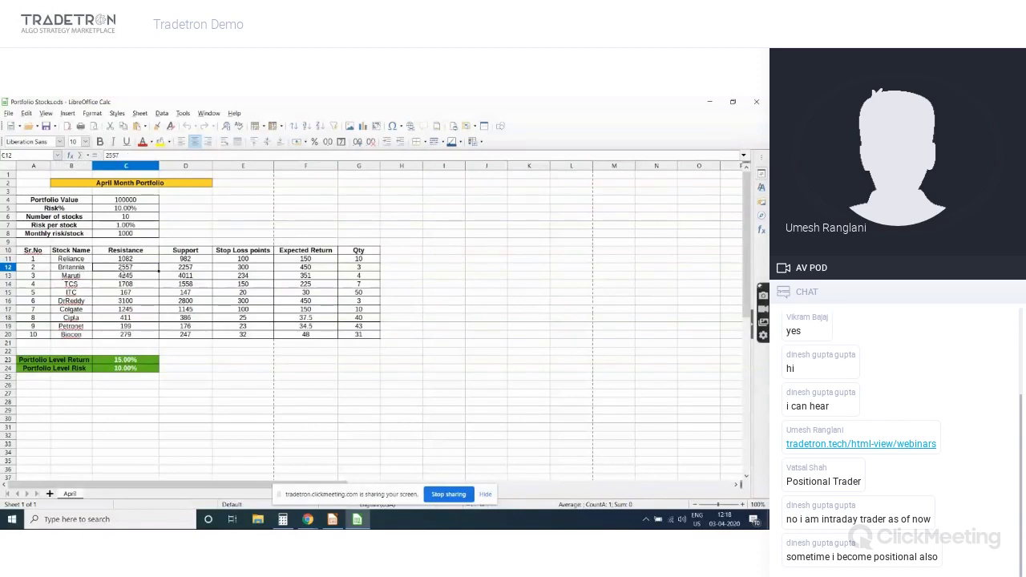
click(154, 271)
click(171, 271)
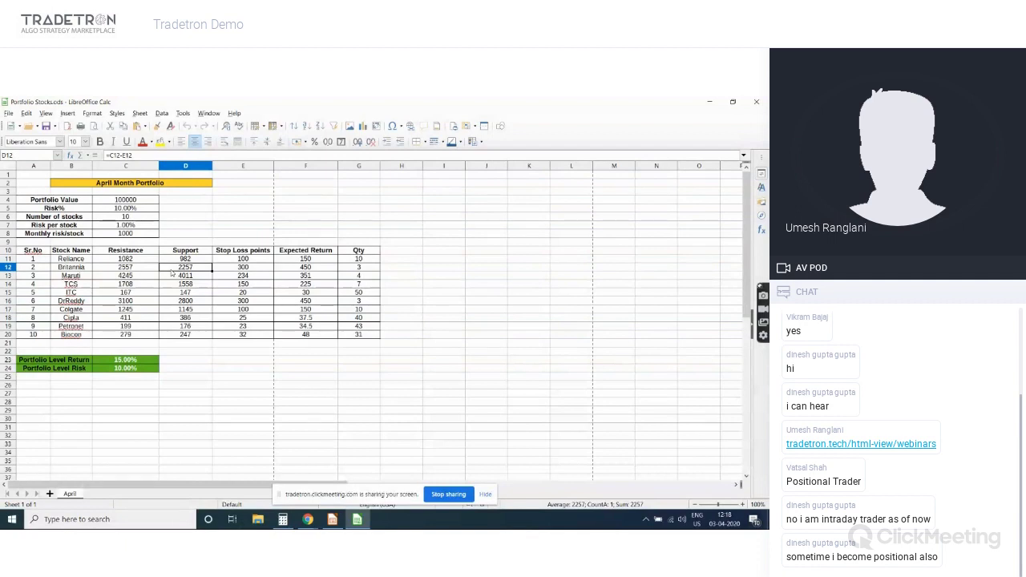
Show the 15.00% portfolio return, the Reliance and Maruti quantity formulas, and Maruti's 4245 resistance
click(88, 361)
key(Right)
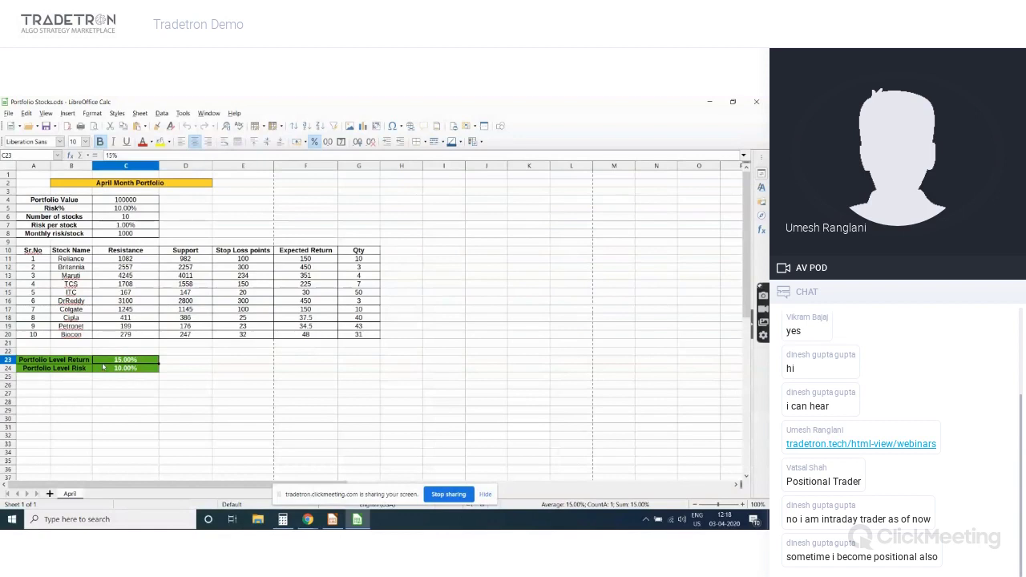
click(352, 259)
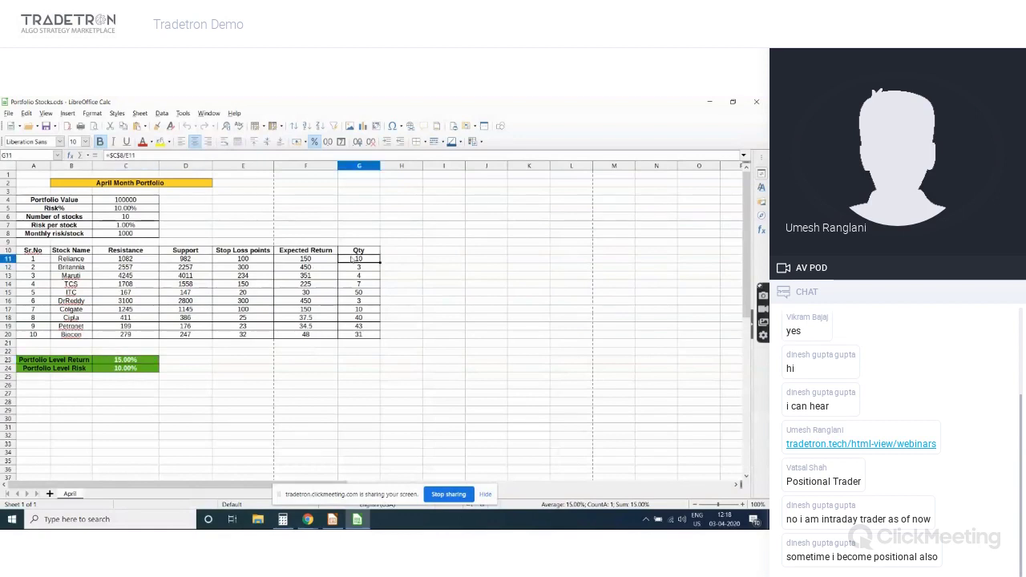
click(354, 275)
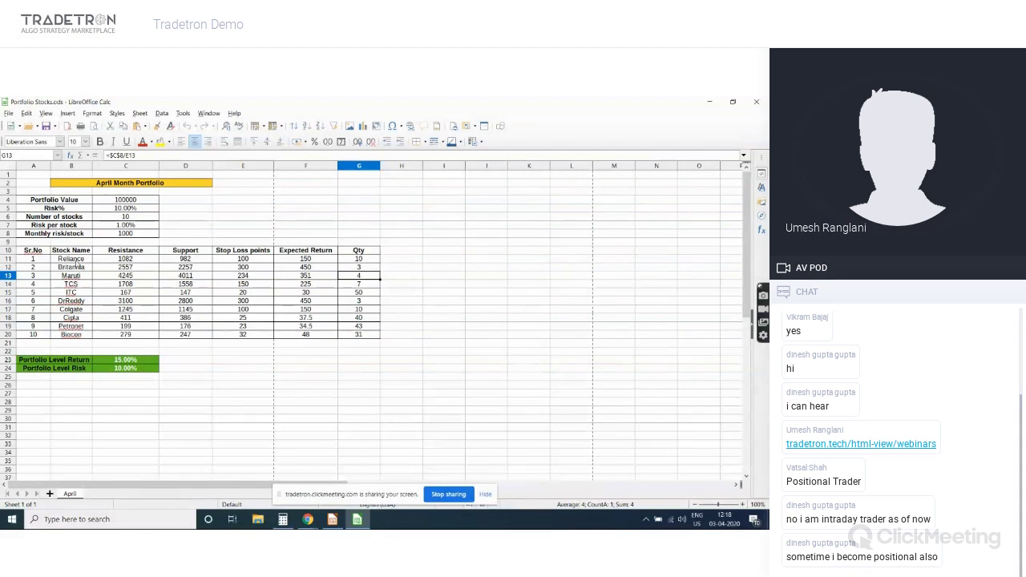
click(144, 278)
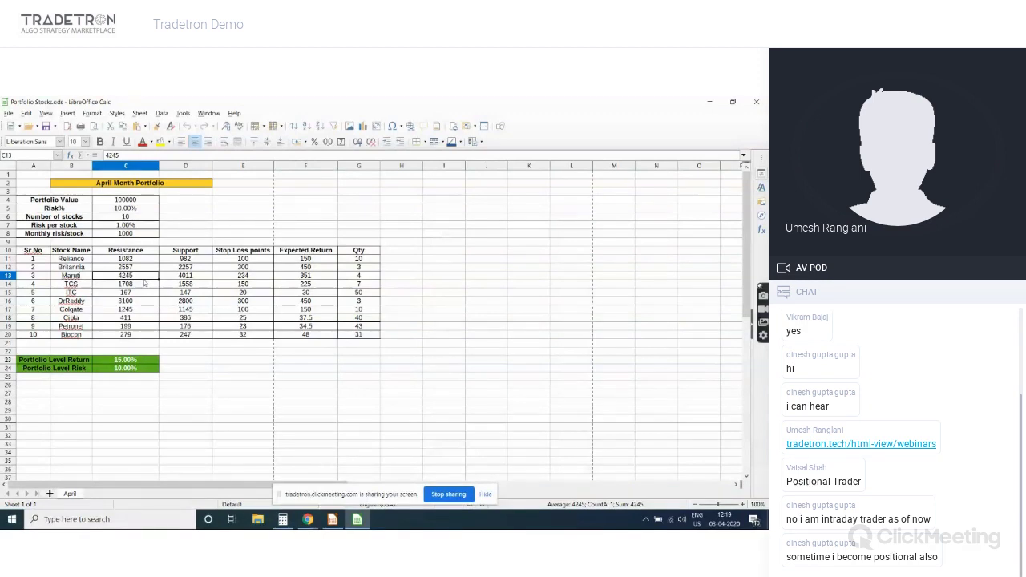
key(alt+Tab)
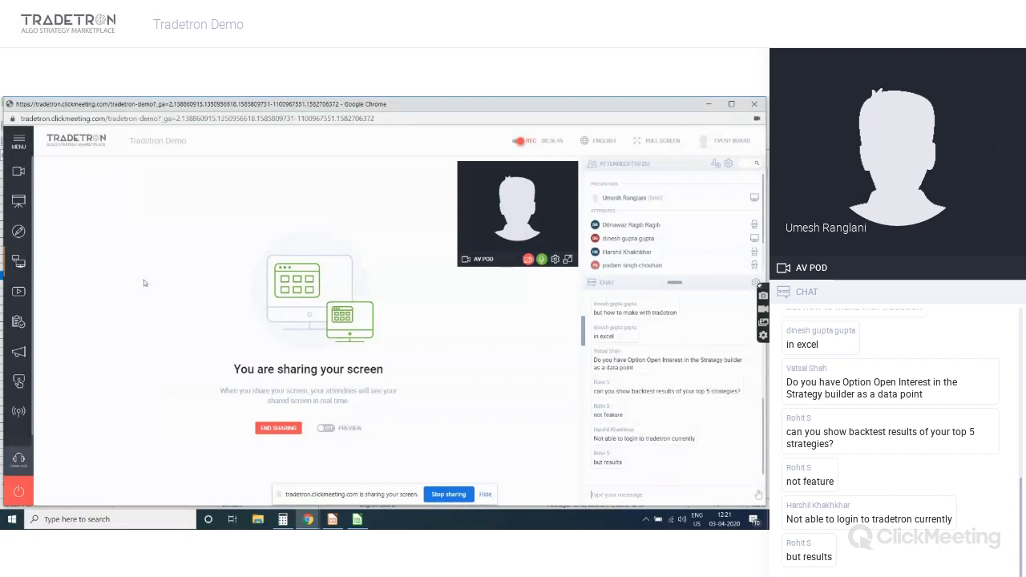
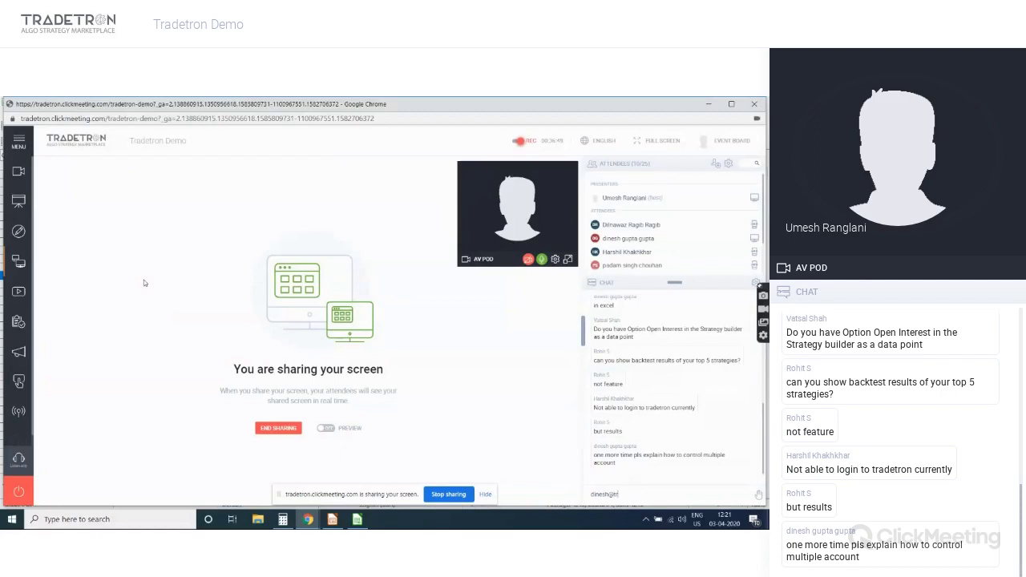
Send the contact e-mail address as a chat reply to the multiple-account question
key(Return)
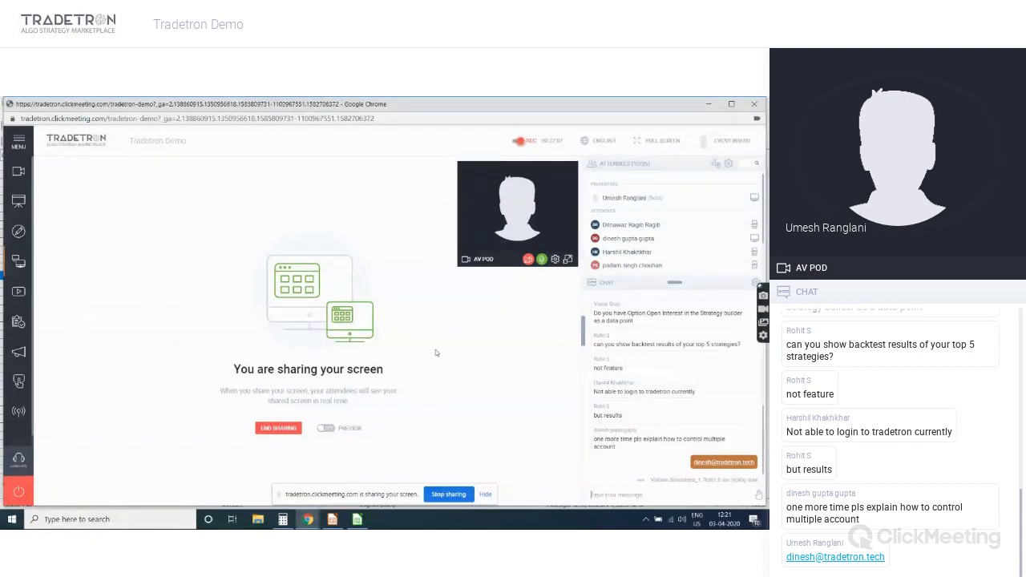
click(308, 519)
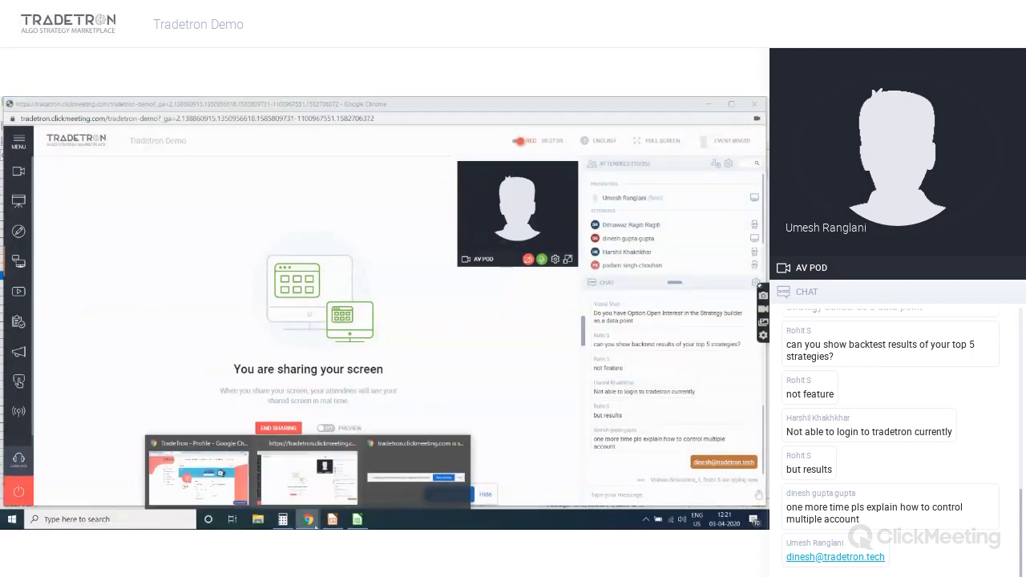
In the Tradetron window, open Strategies > My Strategies and choose All Deployed for Nifty Intraday Trend Strategy - Option Selling
click(237, 487)
mouse_move(349, 157)
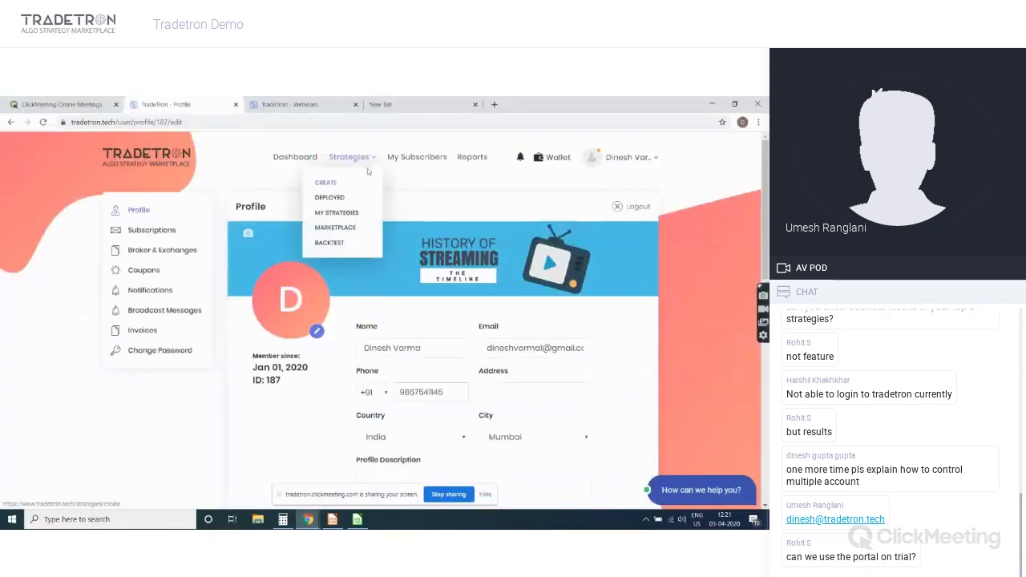
click(351, 212)
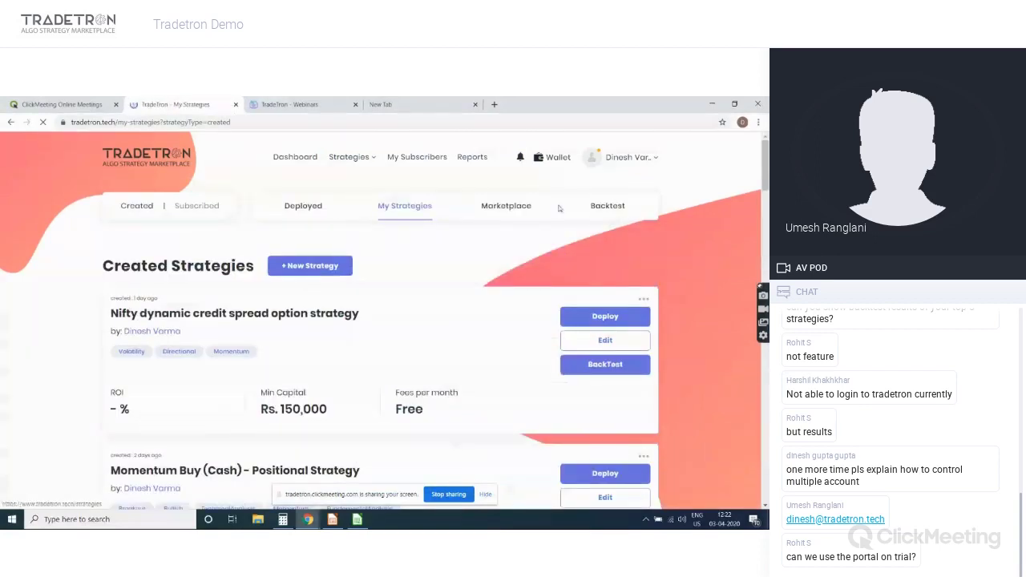
scroll(559, 208, down, 10)
scroll(767, 364, down, 3)
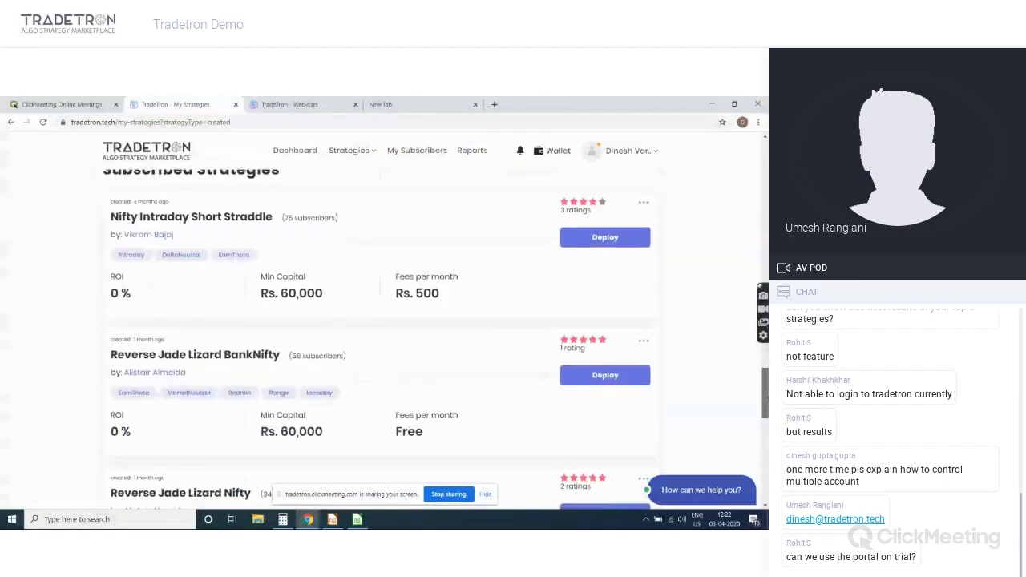
scroll(767, 365, up, 4)
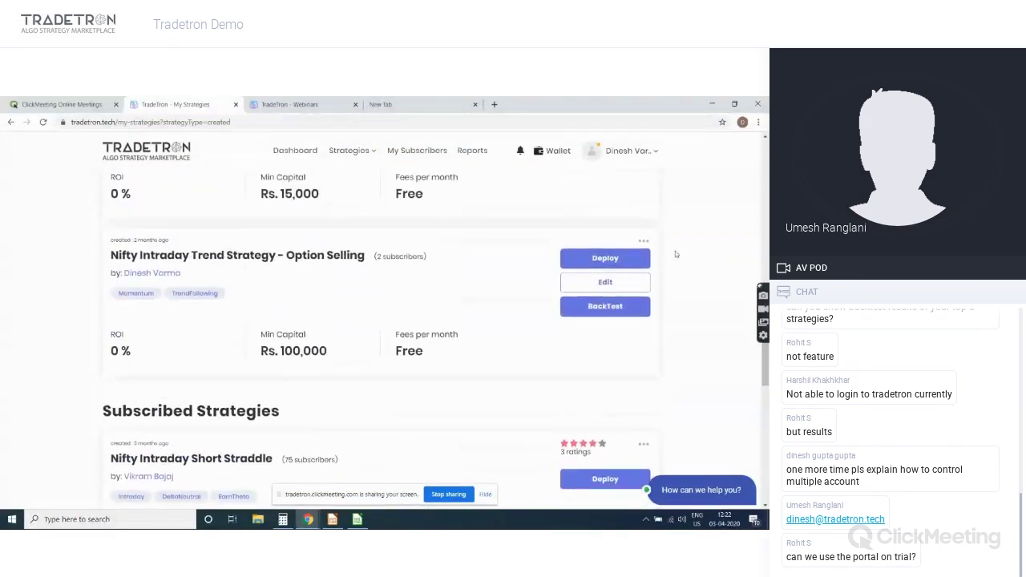
click(645, 240)
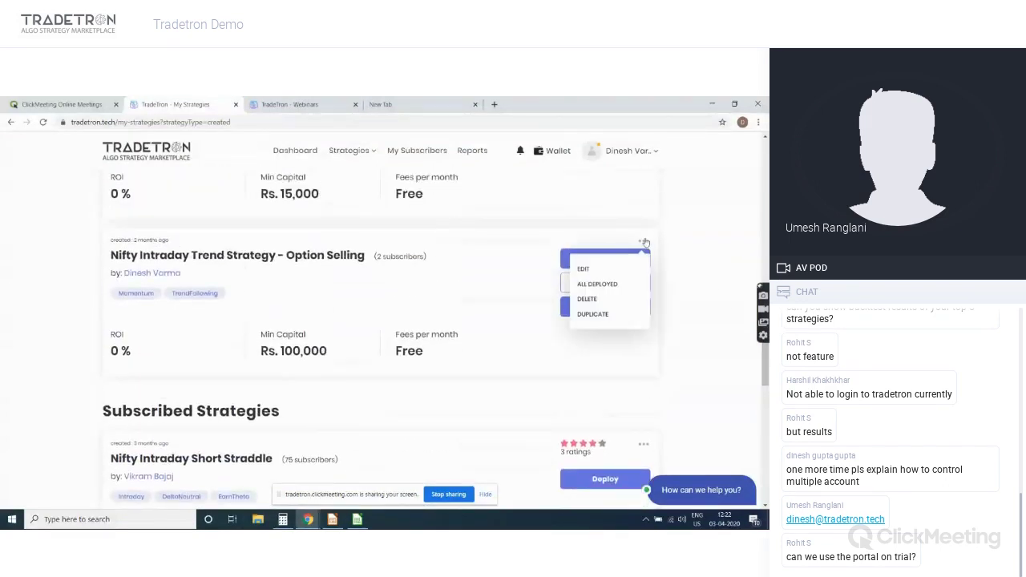
click(612, 284)
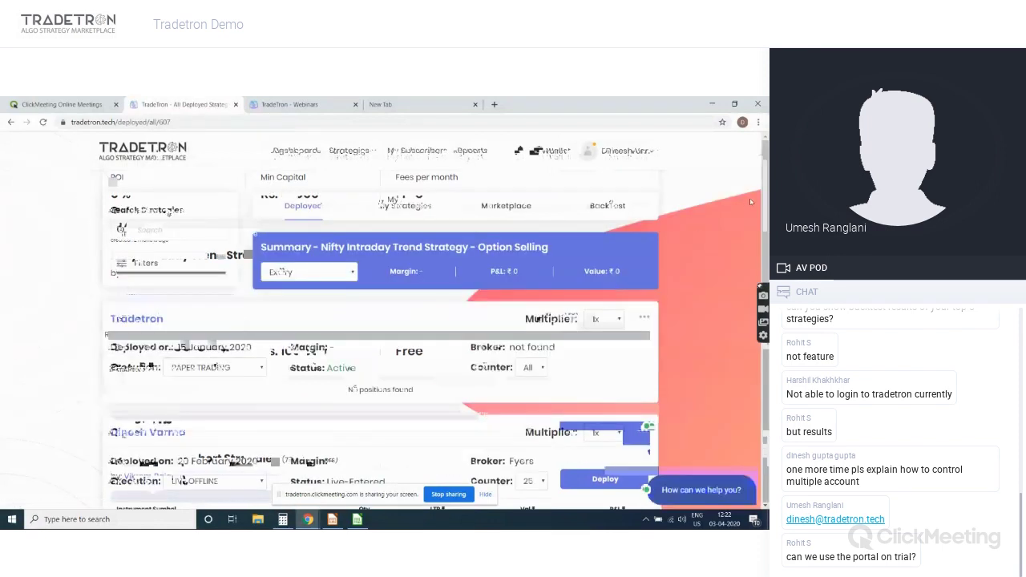
Scroll through the paper-trading and live-offline deployments and briefly open the Tradetron deployment's options menu
drag(766, 203, 766, 260)
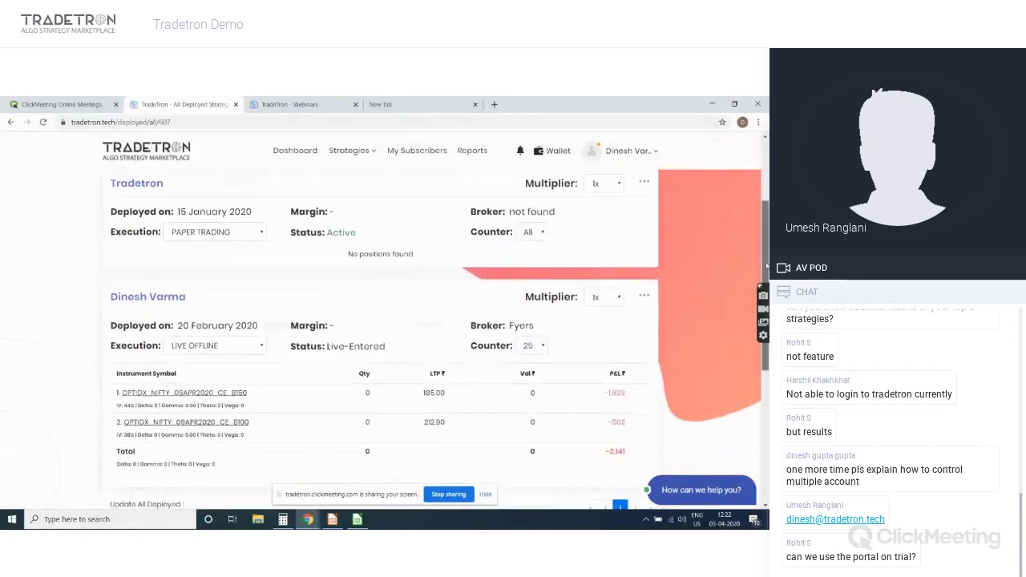
scroll(766, 267, up, 1)
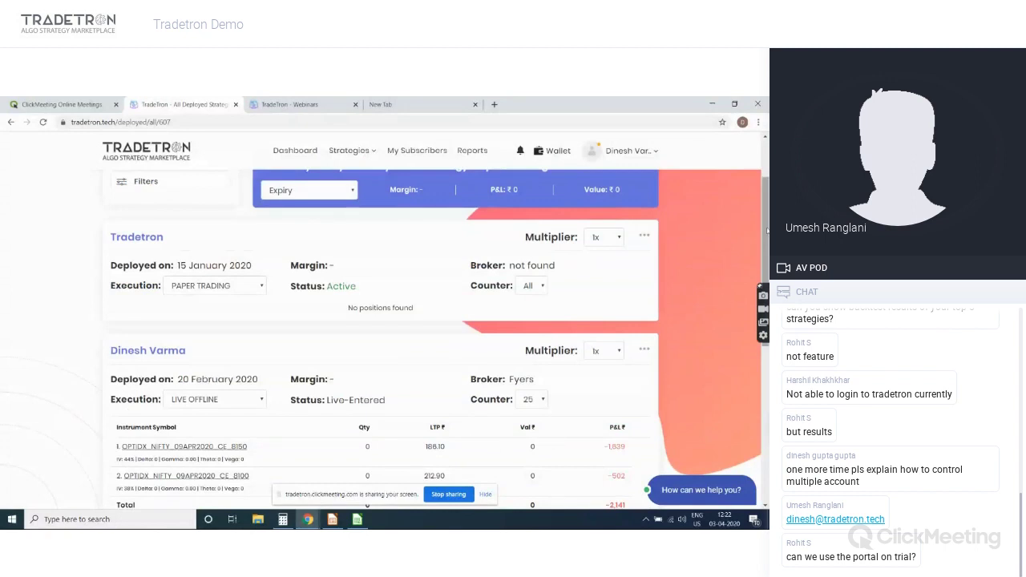
scroll(767, 230, up, 1)
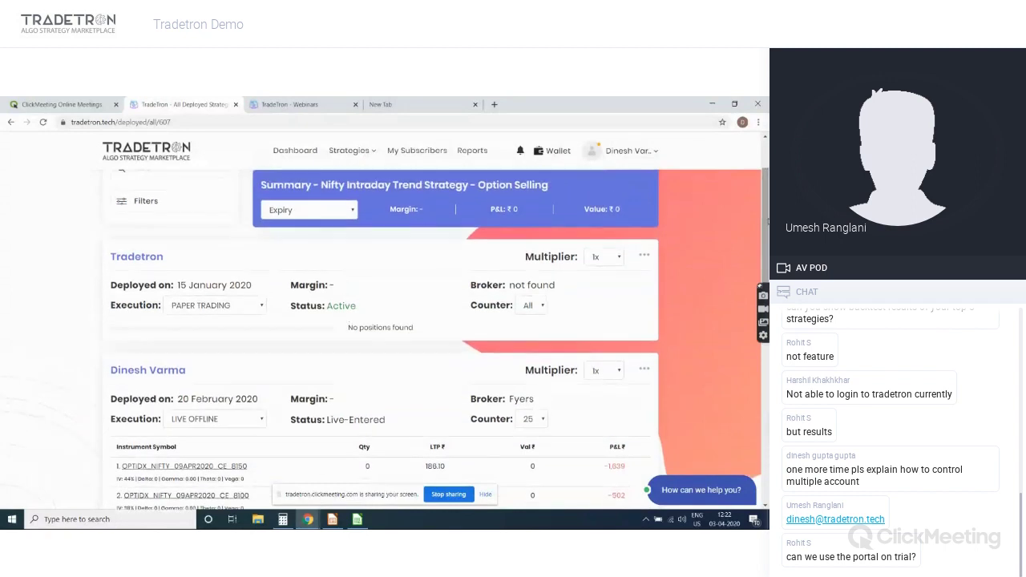
click(644, 256)
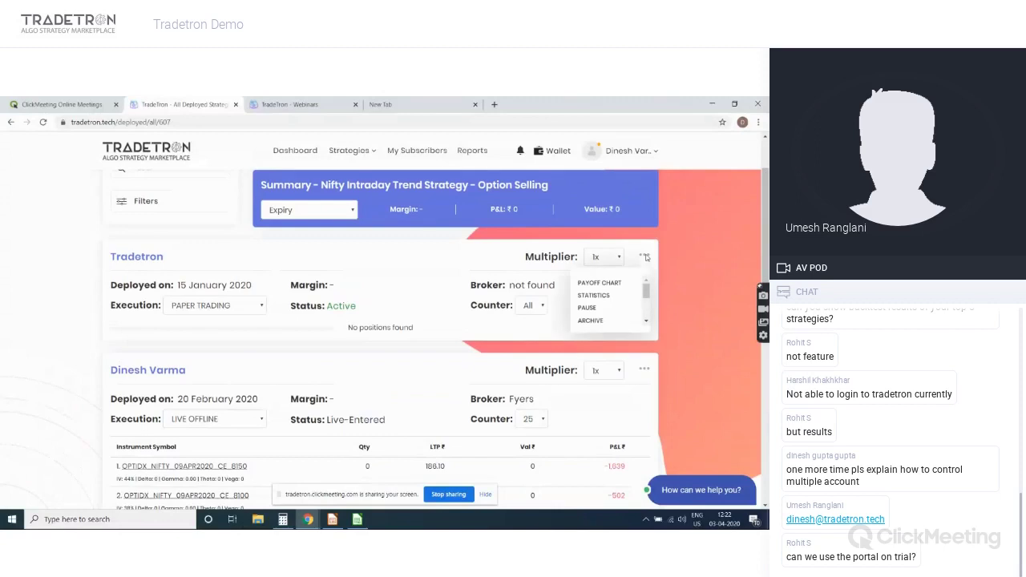
click(669, 257)
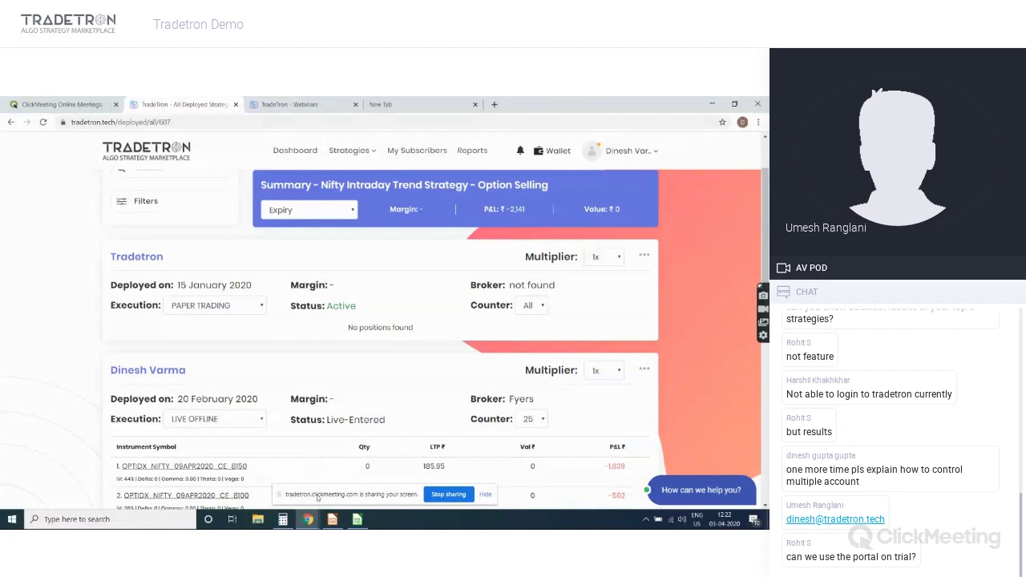
click(316, 522)
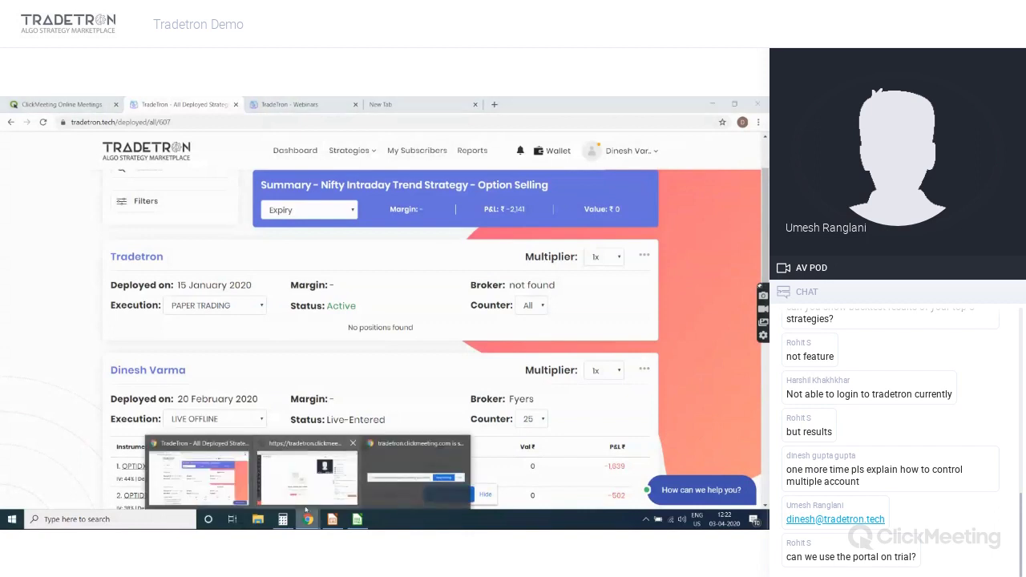
mouse_move(307, 503)
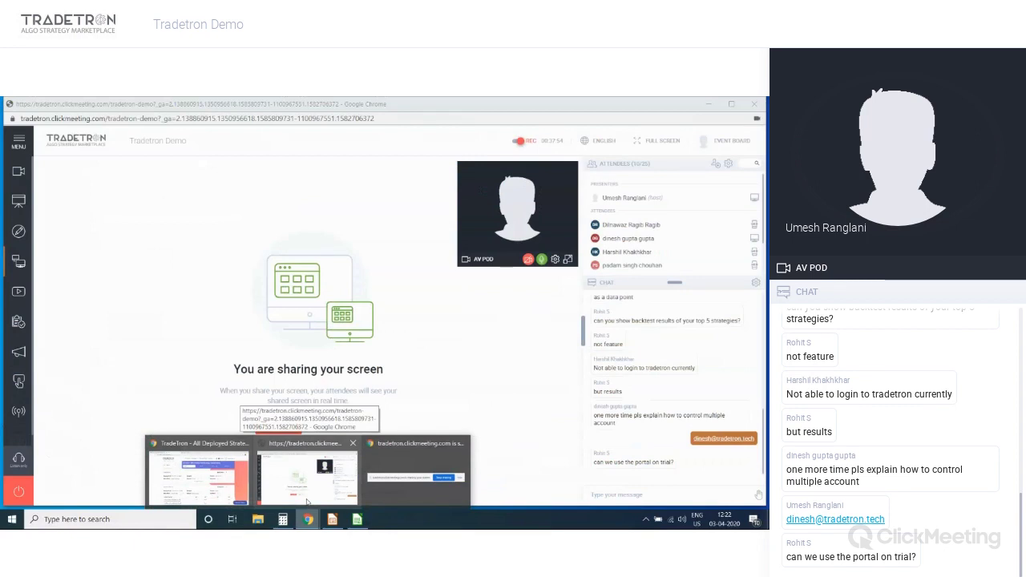
Return to the ClickMeeting webinar and use the red power button to open the End/Exit event dialog
click(307, 503)
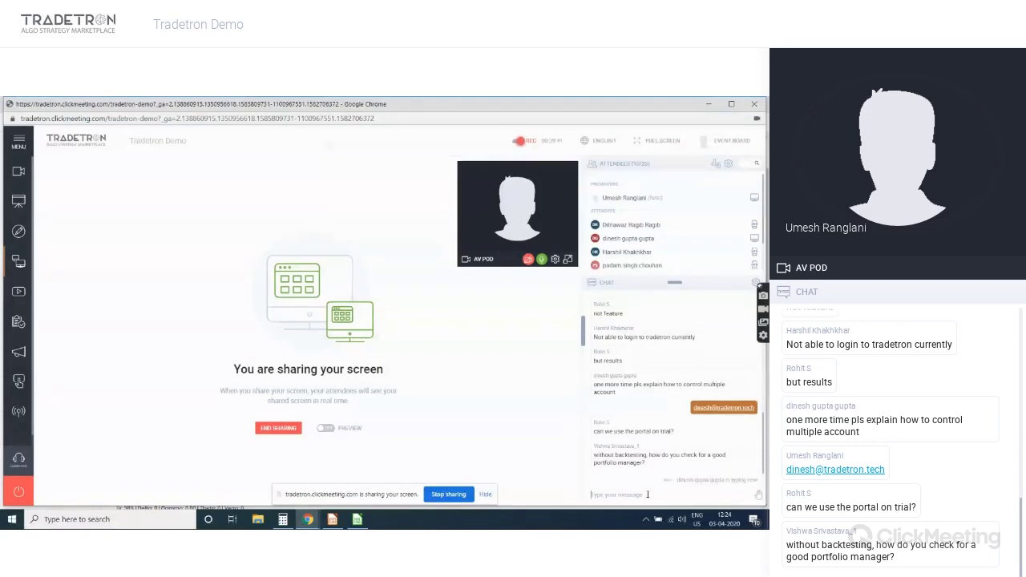
click(647, 495)
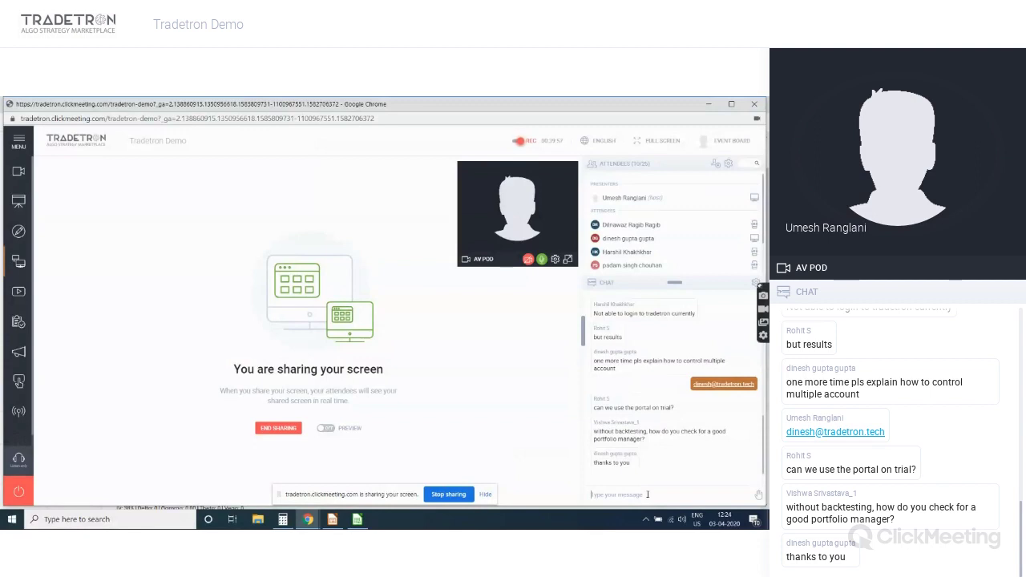
click(20, 493)
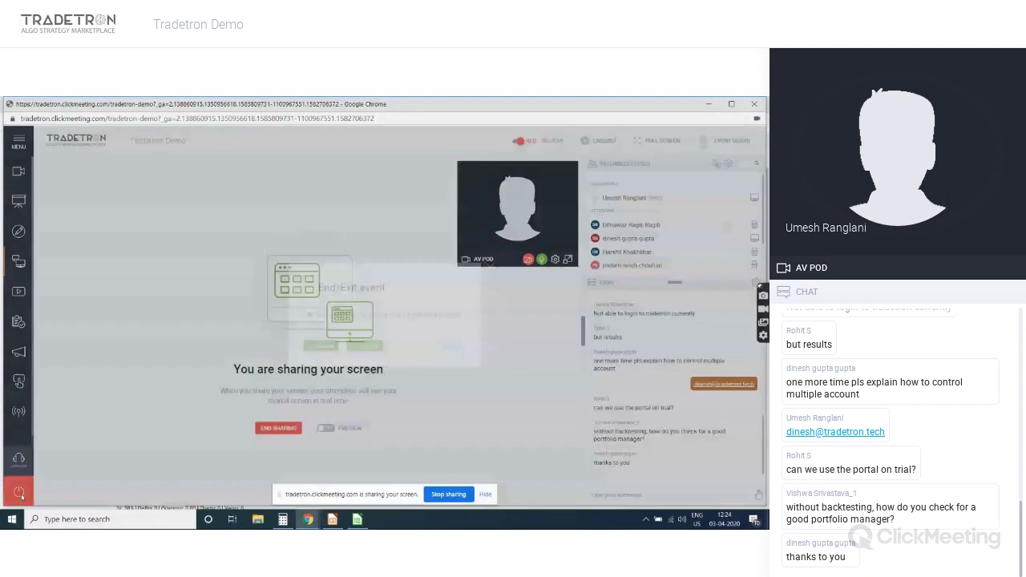